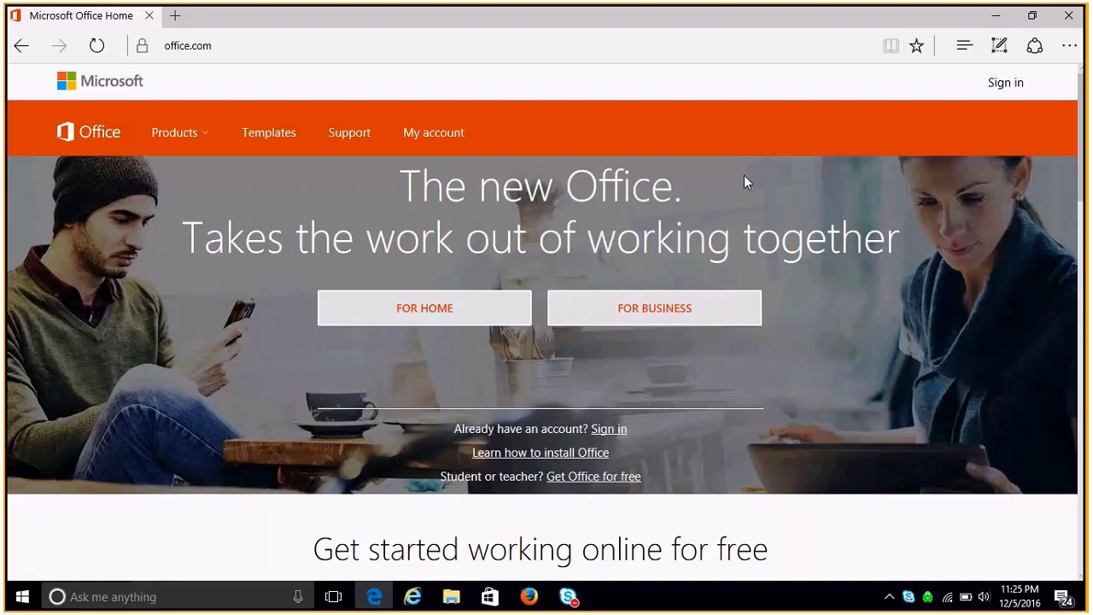
- Open the sign-in page, choose the saved work account tile and enter its password
{"action": "left_click", "coordinate": [1013, 90]}
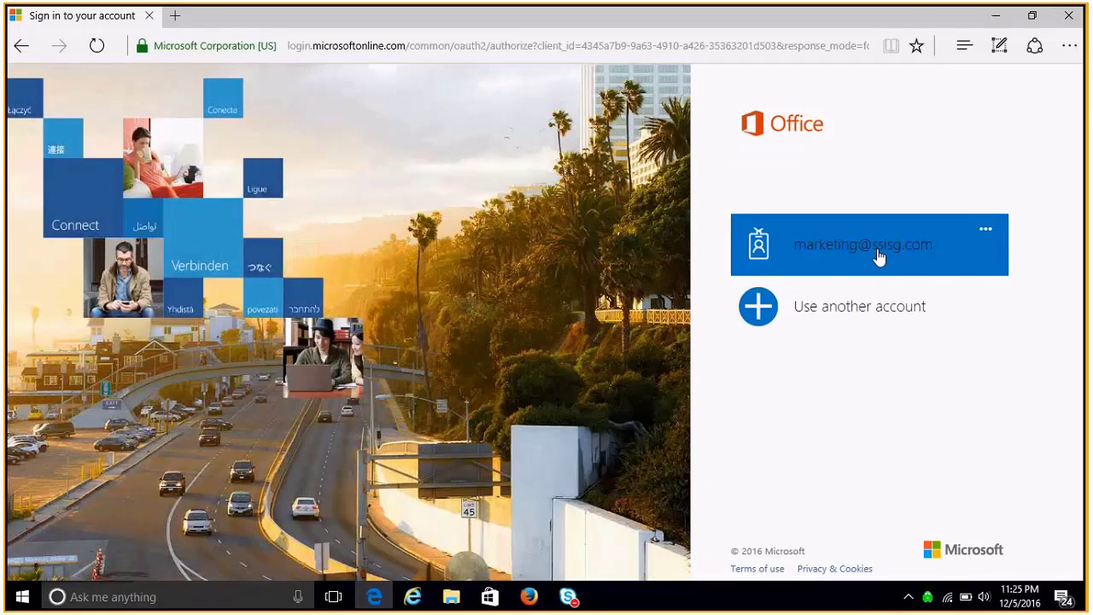
{"action": "left_click", "coordinate": [878, 256]}
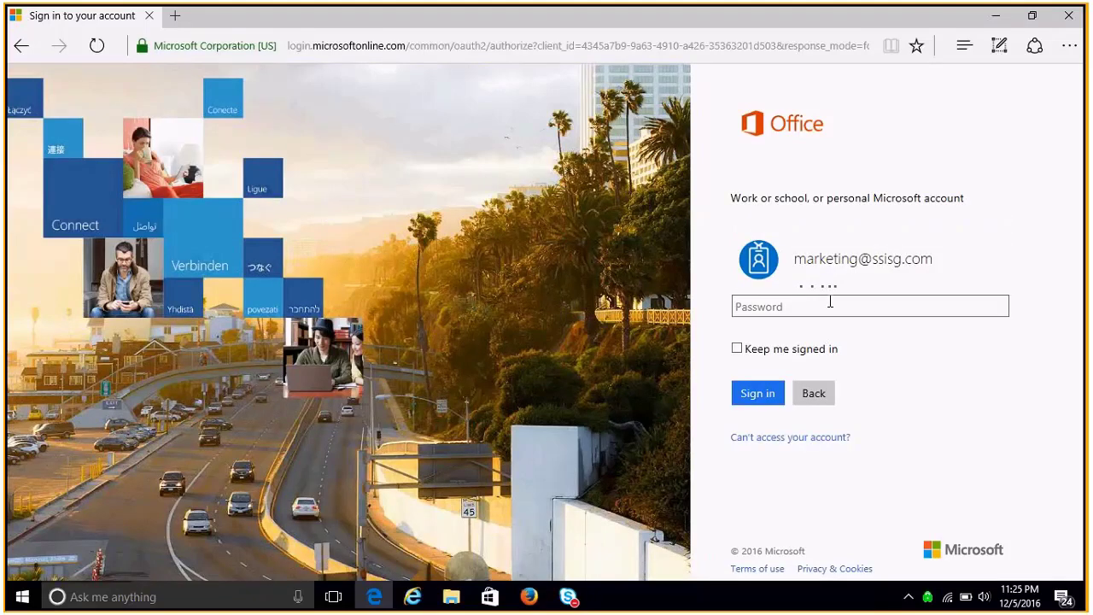
{"action": "type", "text": "••••••••"}
- Finish signing in, dismiss the install-software tip, and launch Mail from the online apps
{"action": "left_click", "coordinate": [763, 395]}
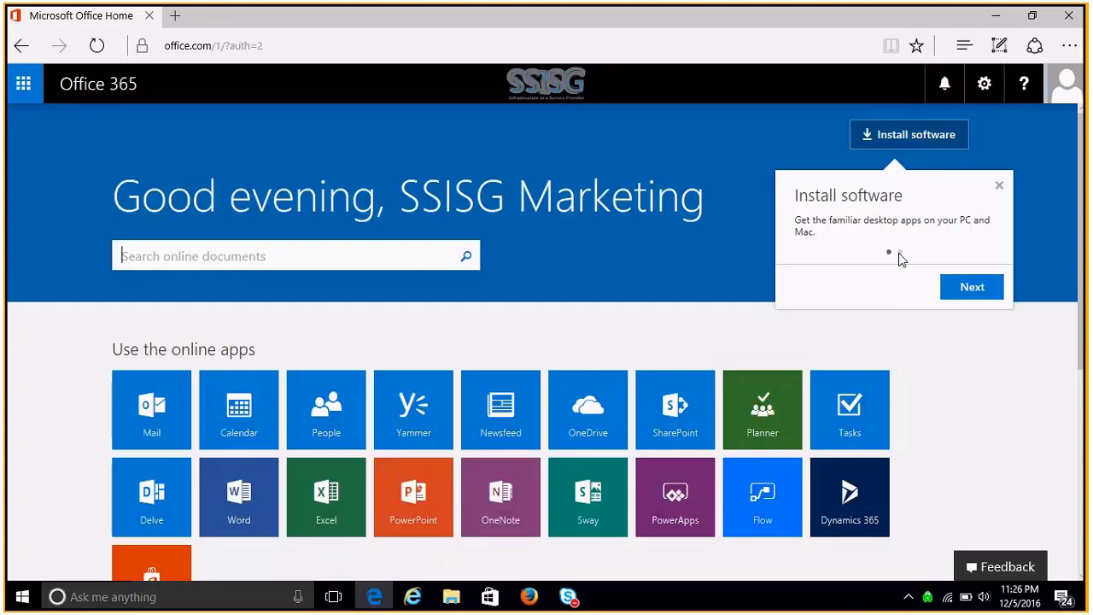
{"action": "left_click", "coordinate": [999, 185]}
{"action": "scroll", "coordinate": [1083, 231], "scroll_direction": "down", "scroll_amount": 1}
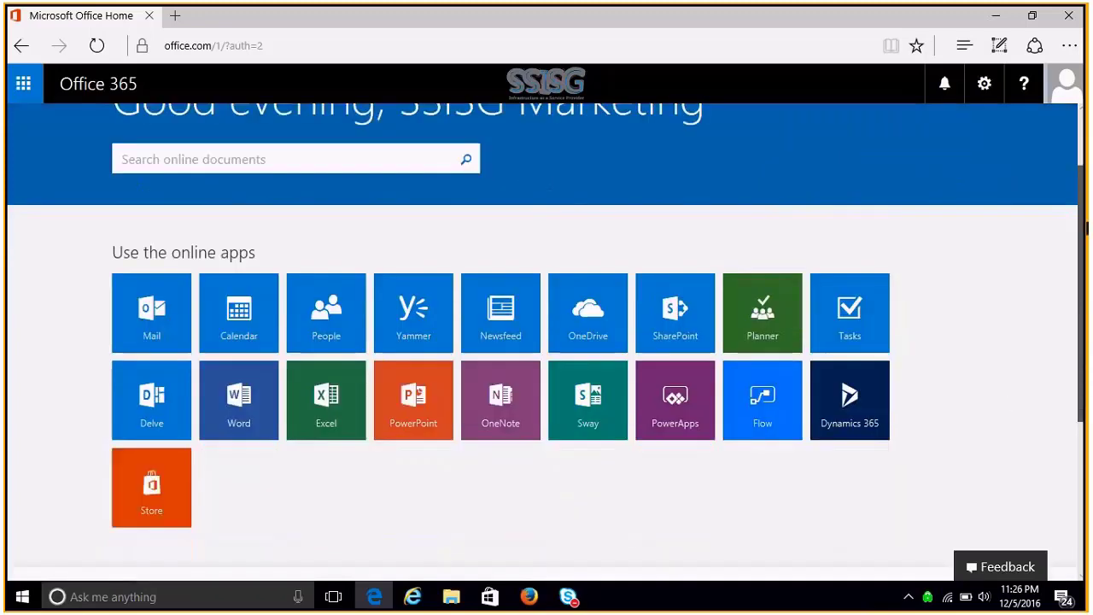
{"action": "scroll", "coordinate": [1087, 226], "scroll_direction": "down", "scroll_amount": 1}
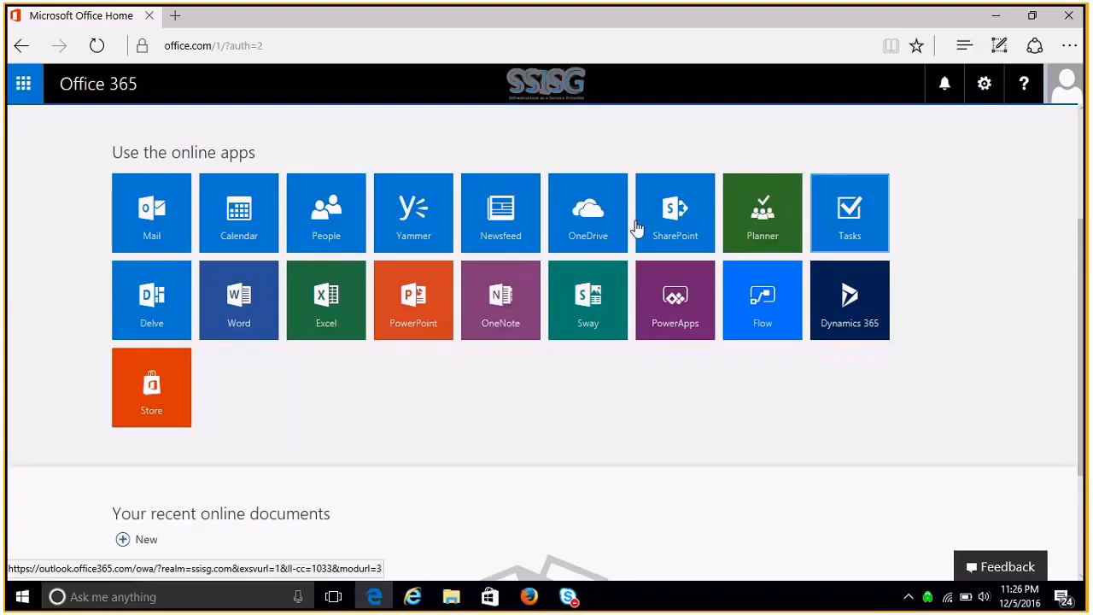
{"action": "left_click", "coordinate": [141, 217]}
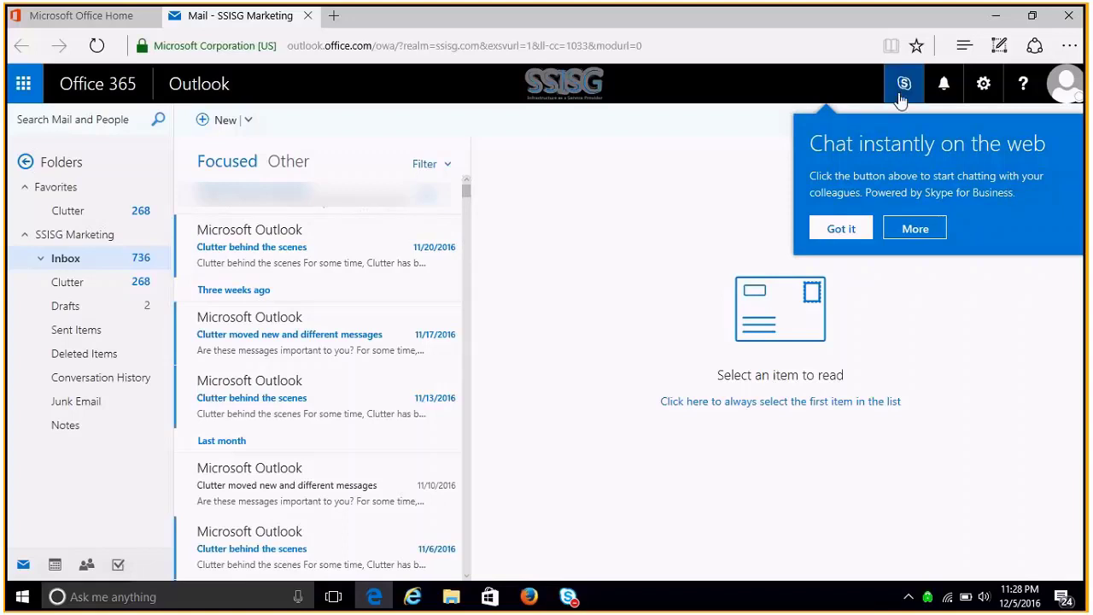
- Dismiss the chat tip, then check chat contacts, notifications and the Settings pane before closing it
{"action": "left_click", "coordinate": [843, 229]}
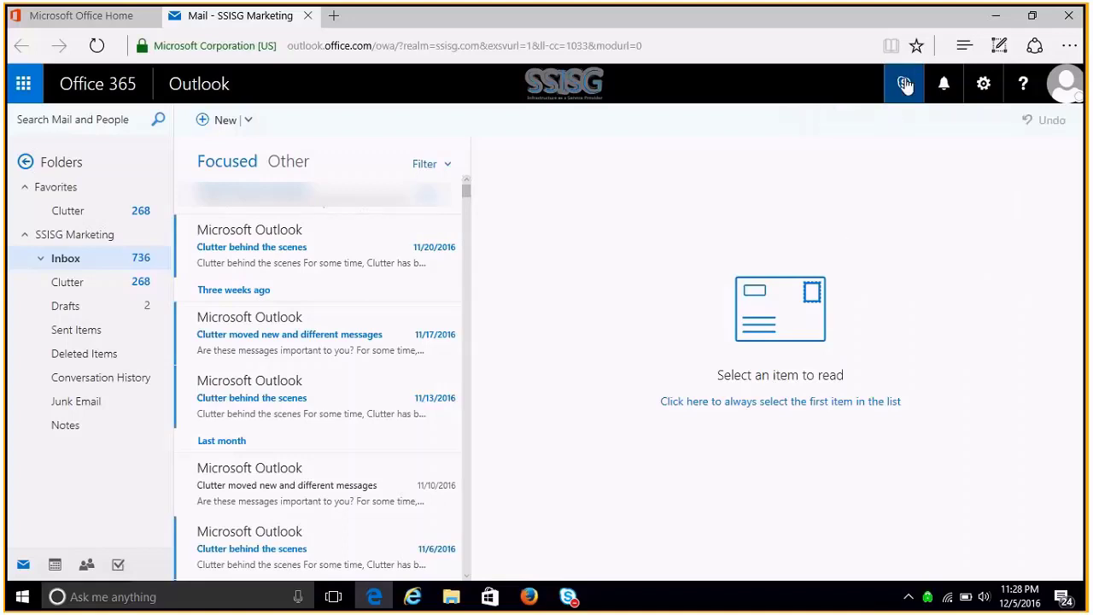
{"action": "left_click", "coordinate": [904, 84]}
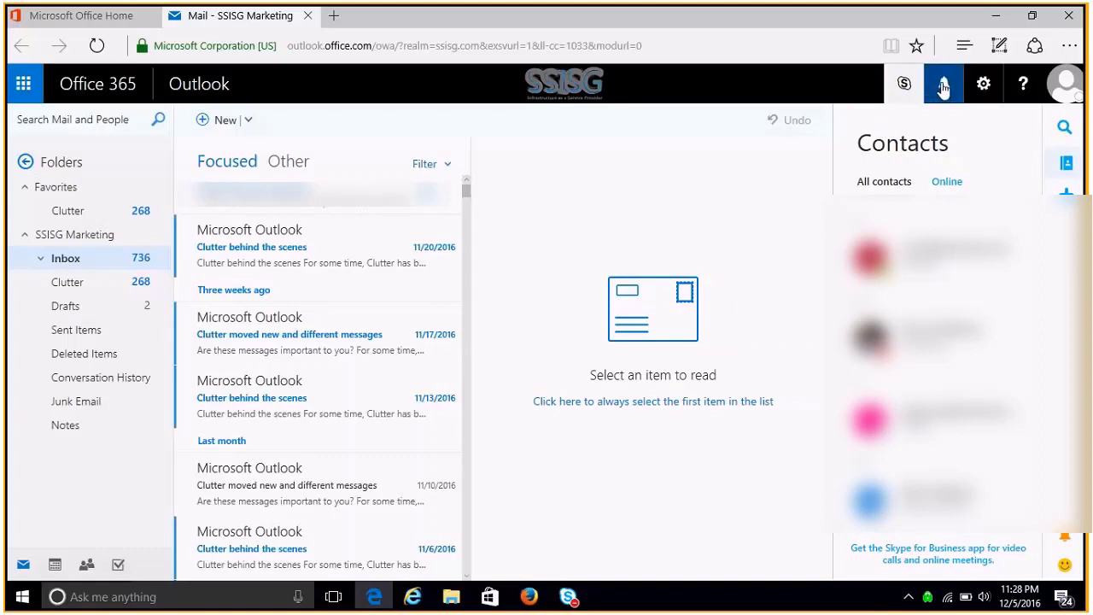
{"action": "left_click", "coordinate": [944, 86]}
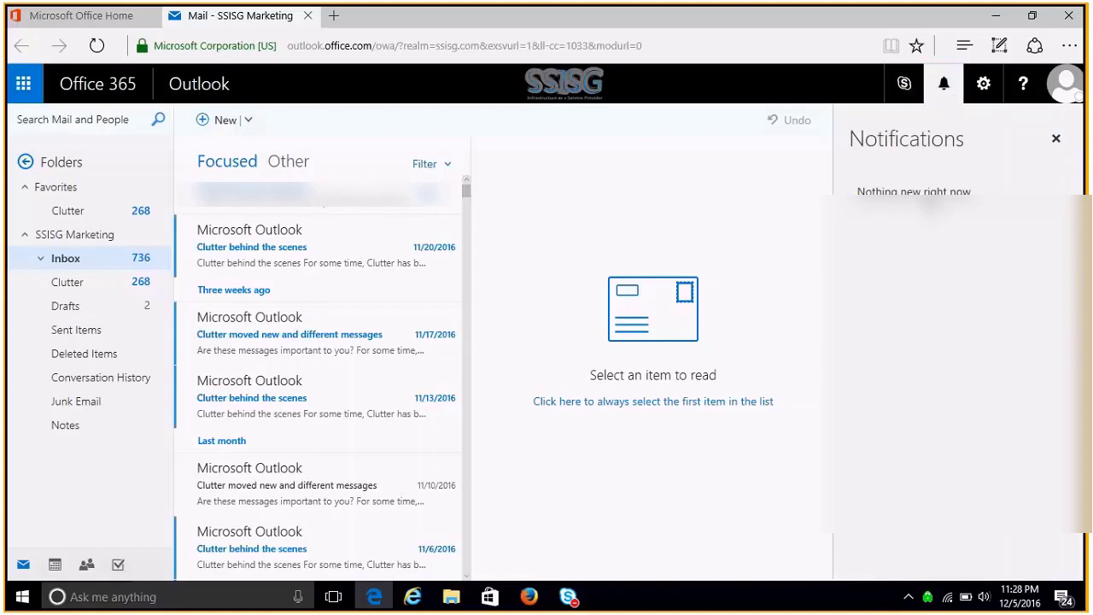
{"action": "left_click", "coordinate": [984, 86]}
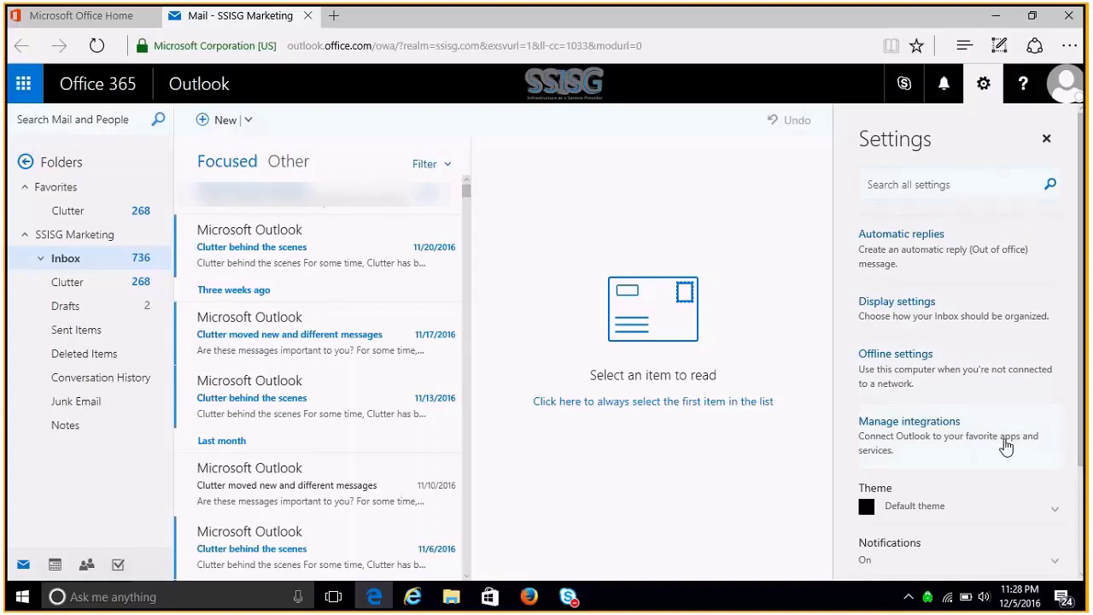
{"action": "scroll", "coordinate": [1081, 494], "scroll_direction": "down", "scroll_amount": 3}
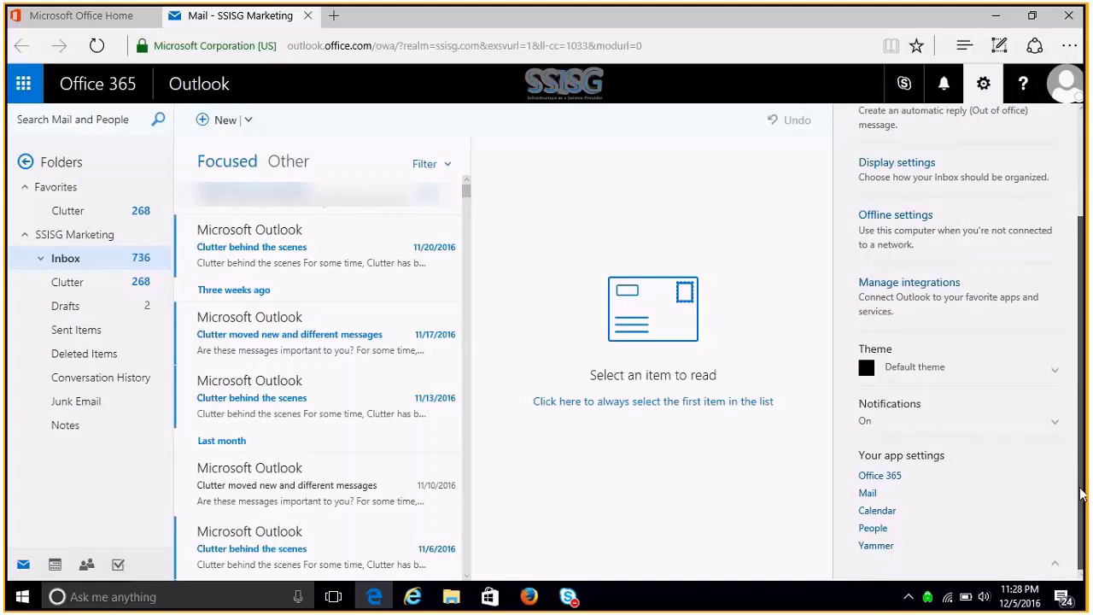
{"action": "scroll", "coordinate": [1082, 493], "scroll_direction": "up", "scroll_amount": 3}
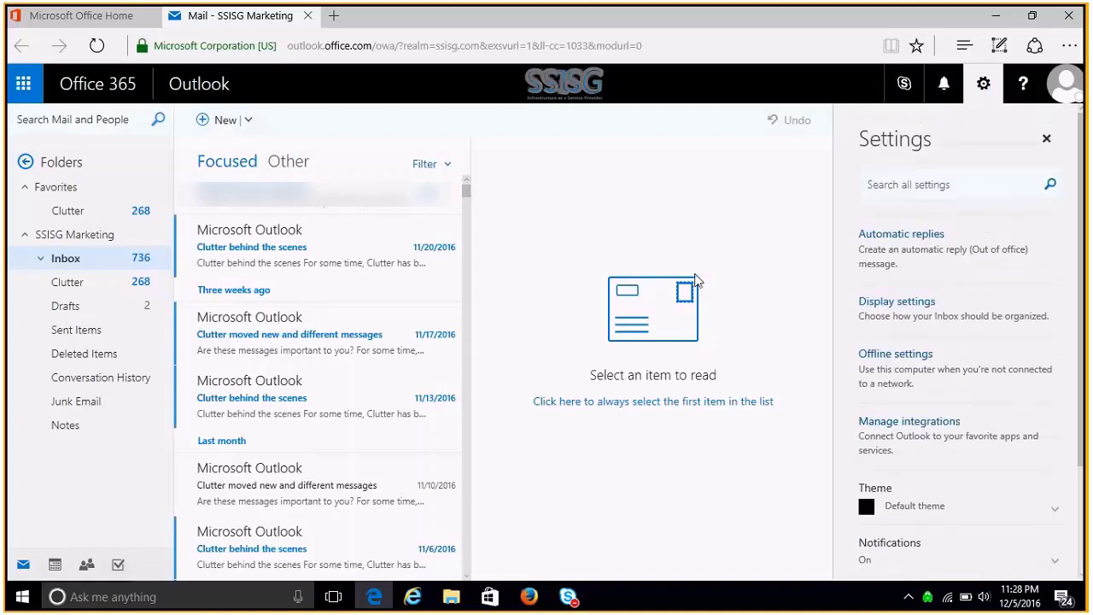
{"action": "left_click", "coordinate": [983, 86]}
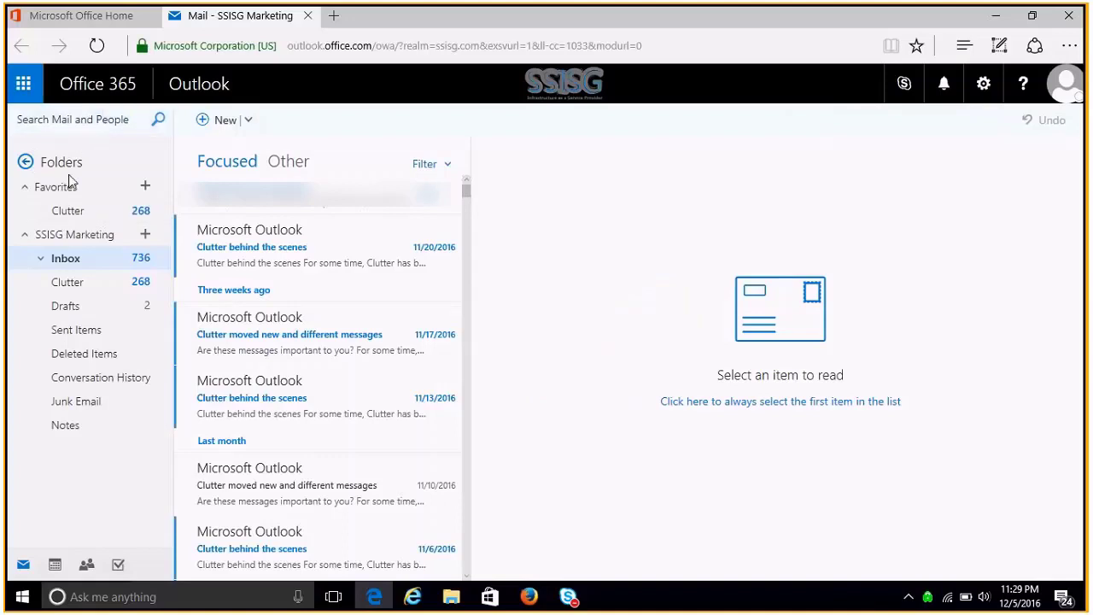
- Start a new blank email message and preview its extra commands, including Set importance
{"action": "left_click", "coordinate": [250, 122]}
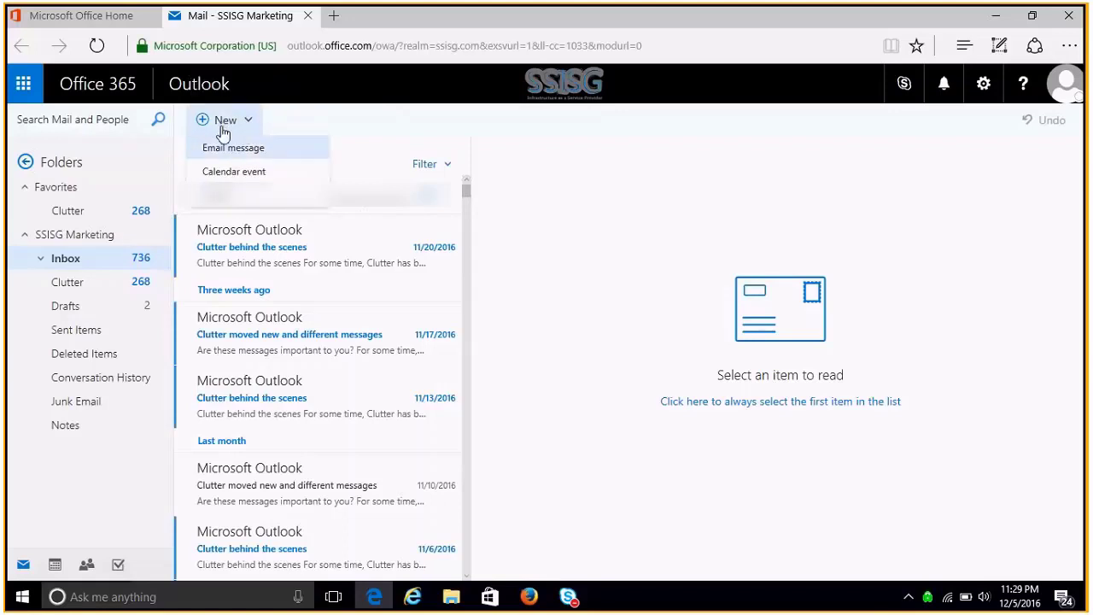
{"action": "left_click", "coordinate": [224, 152]}
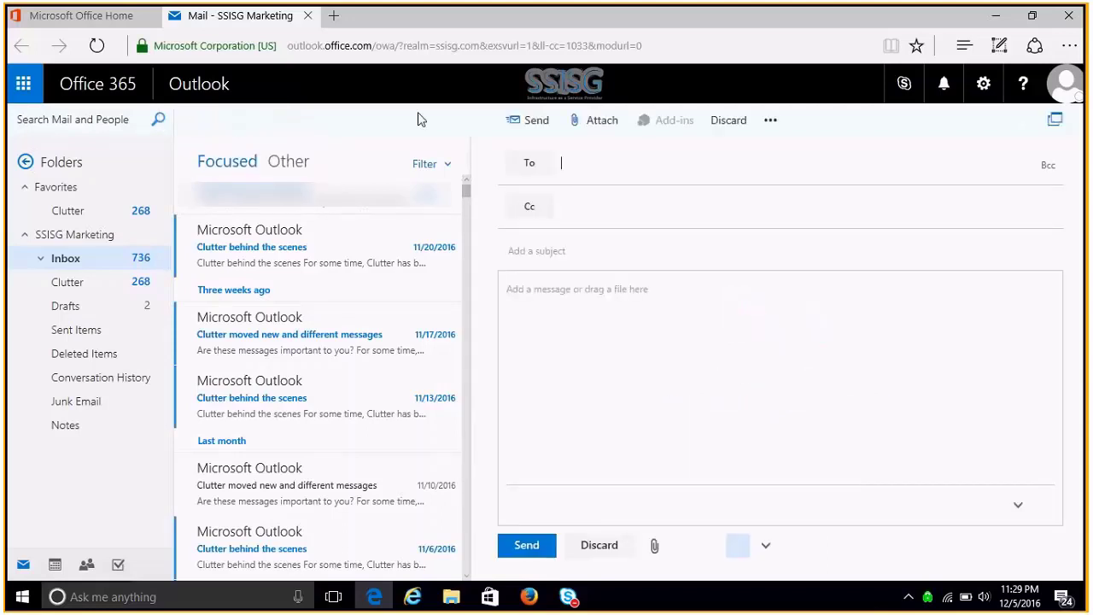
{"action": "left_click", "coordinate": [638, 304]}
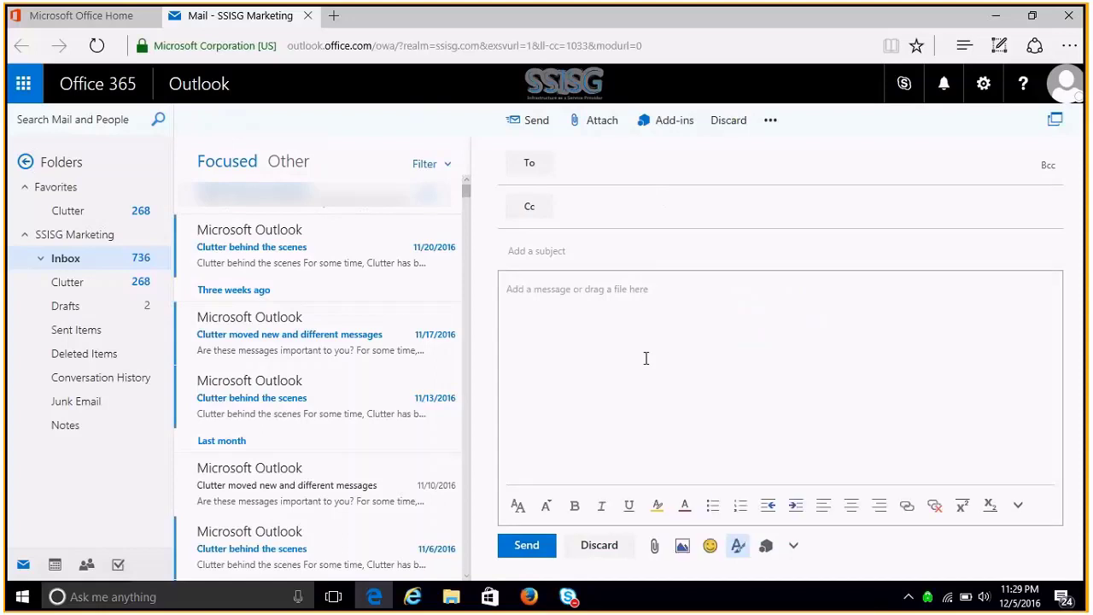
{"action": "left_click", "coordinate": [769, 124]}
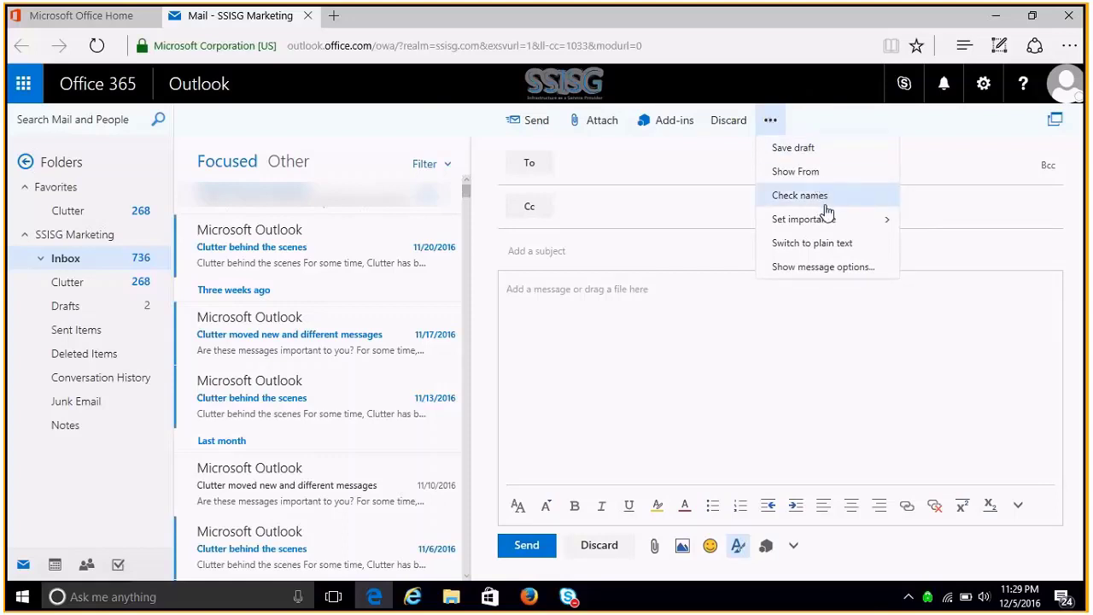
{"action": "mouse_move", "coordinate": [857, 230]}
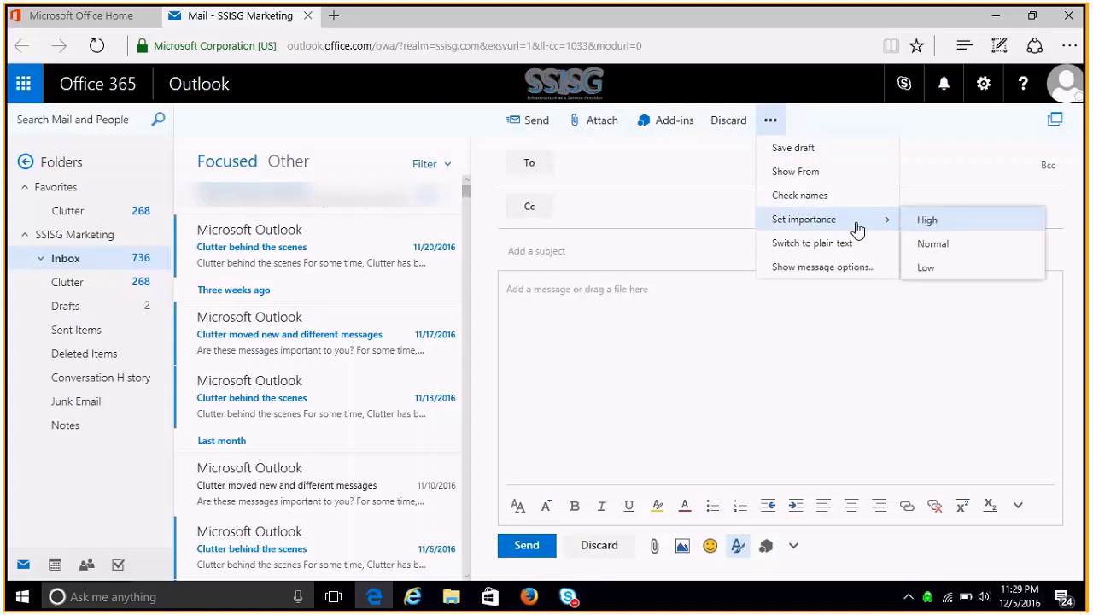
{"action": "left_click", "coordinate": [824, 269]}
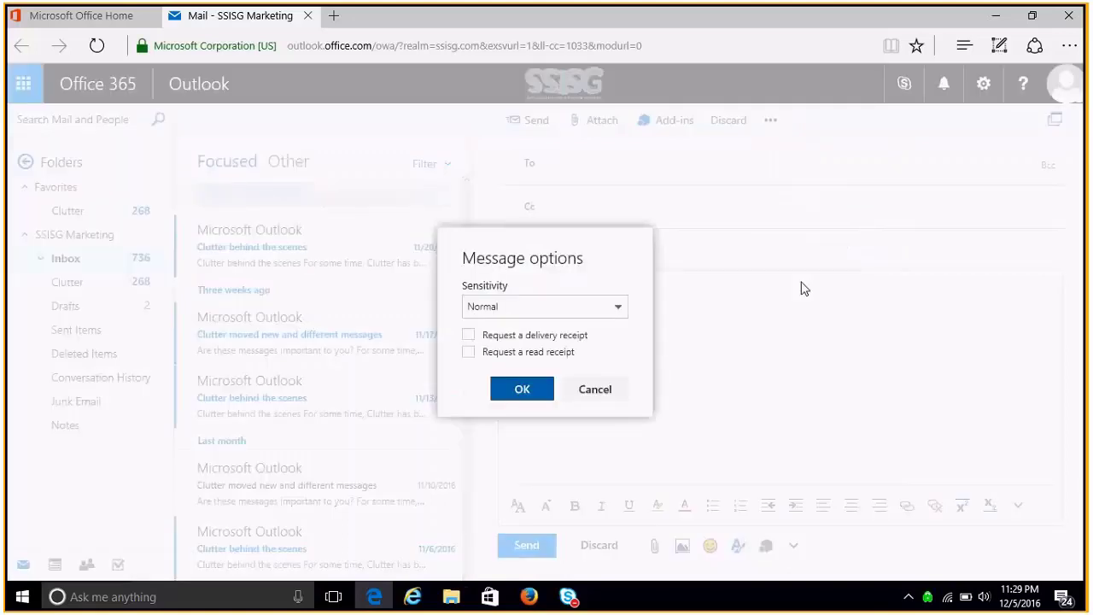
{"action": "left_click", "coordinate": [615, 312]}
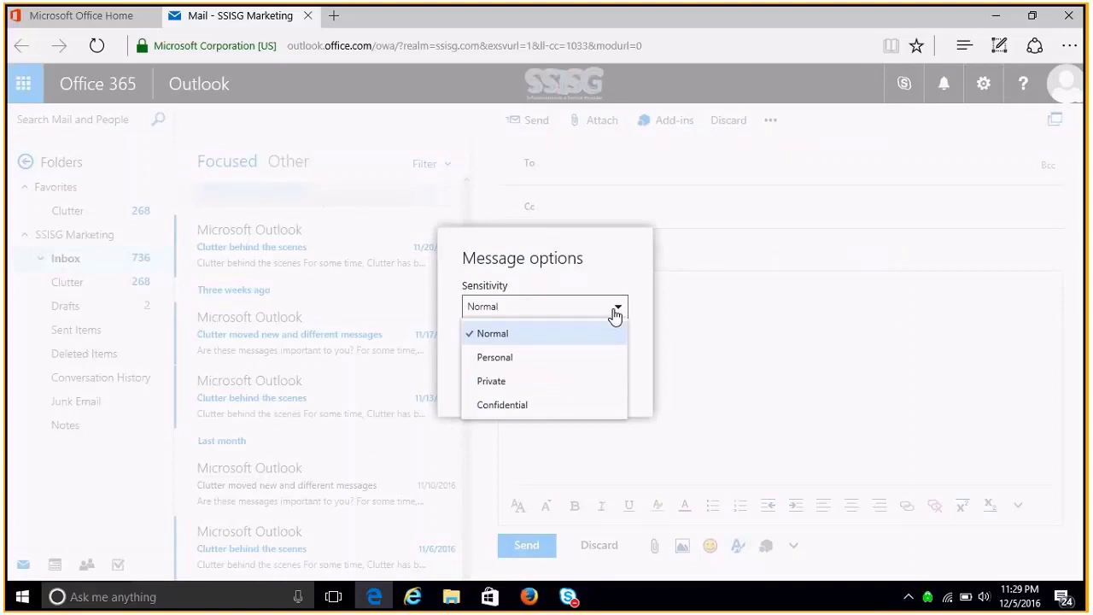
{"action": "left_click", "coordinate": [614, 303]}
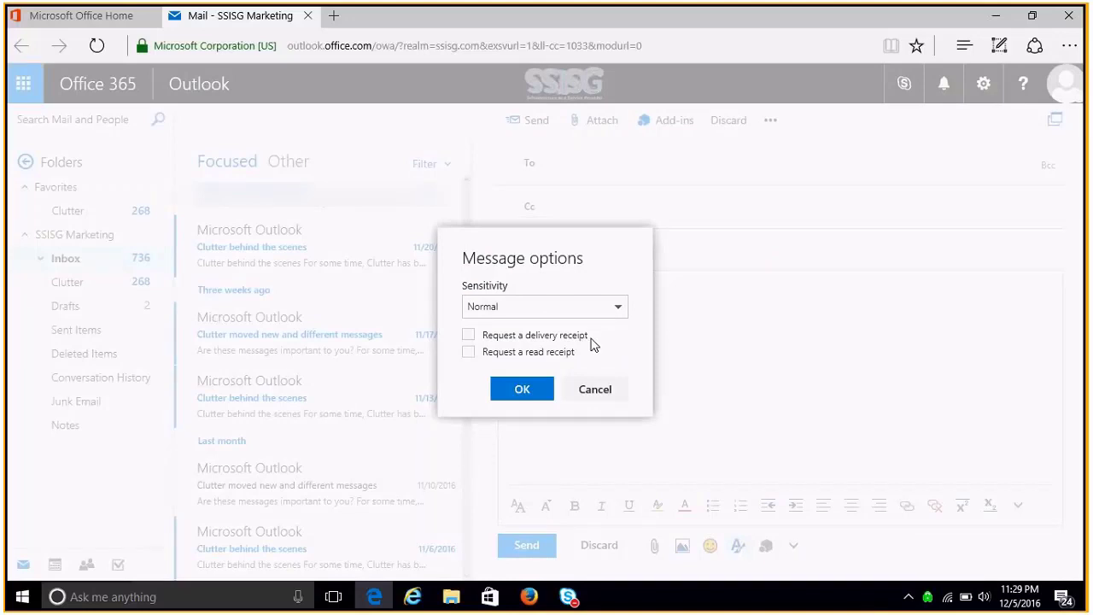
{"action": "left_click", "coordinate": [604, 388]}
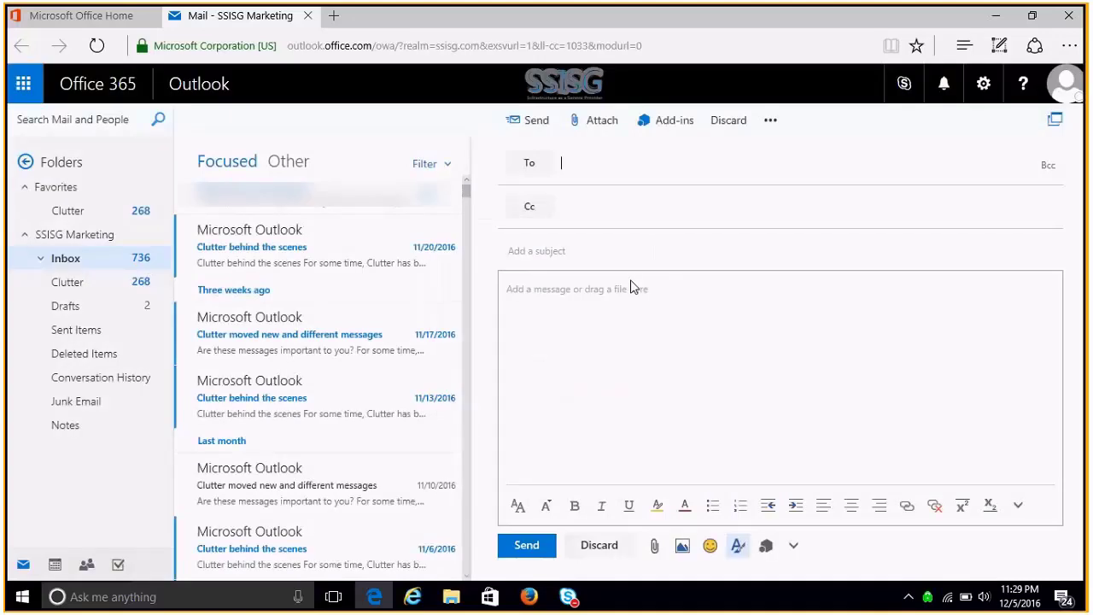
- Write the body: 'Hello,', a sales check-in question with a smiley, 'Let me know.' and a sign-off with the sender's name
{"action": "left_click", "coordinate": [809, 365]}
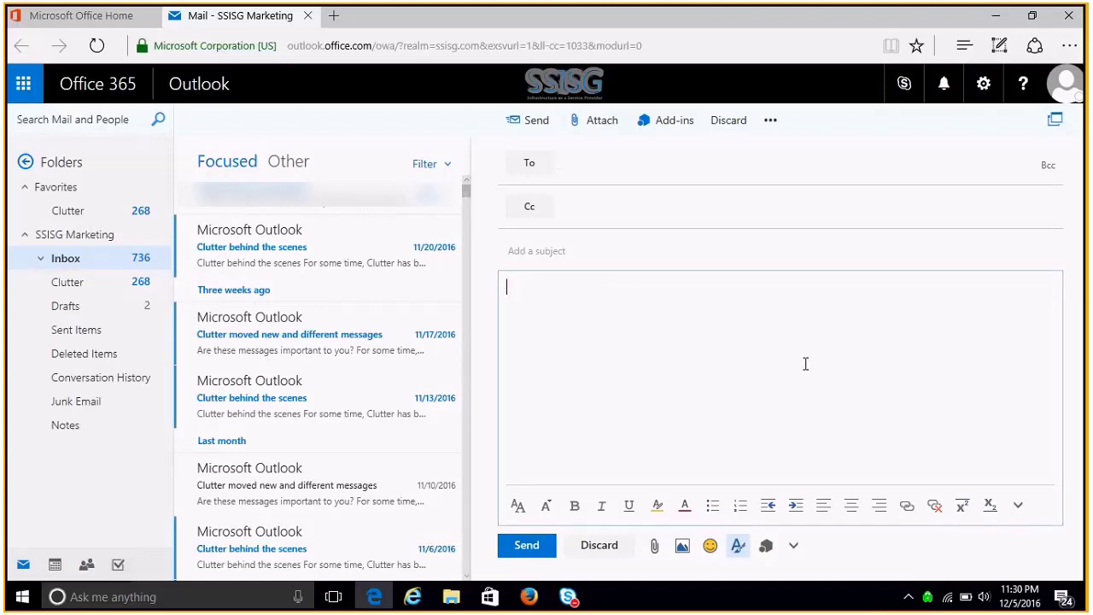
{"action": "type", "text": "Hello,"}
{"action": "key", "text": "Return"}
{"action": "key", "text": "Return"}
{"action": "type", "text": "How's it going on the "}
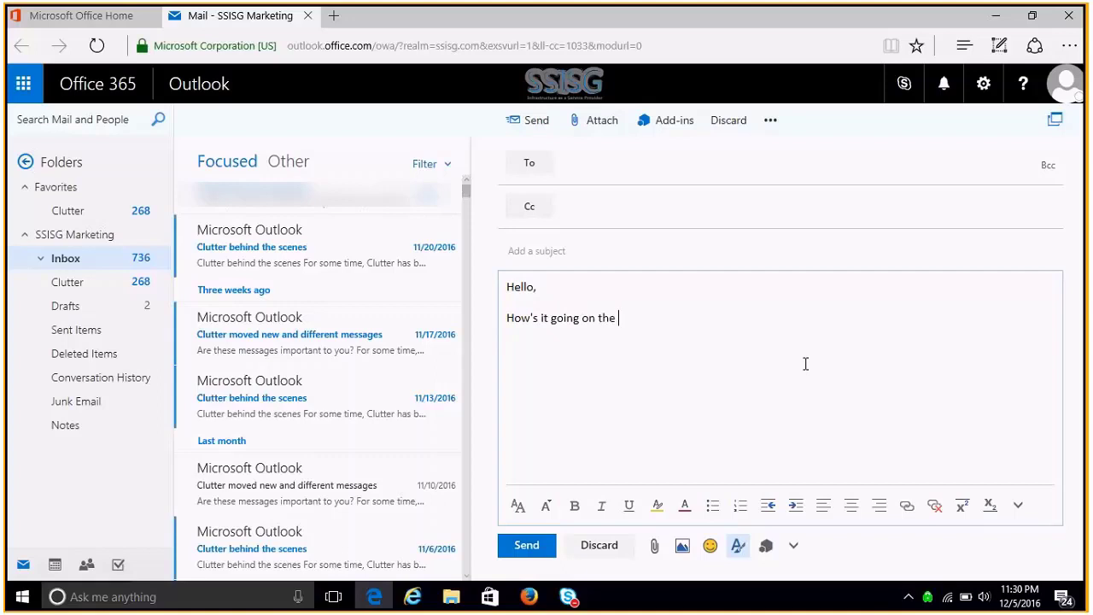
{"action": "type", "text": "sales side today?"}
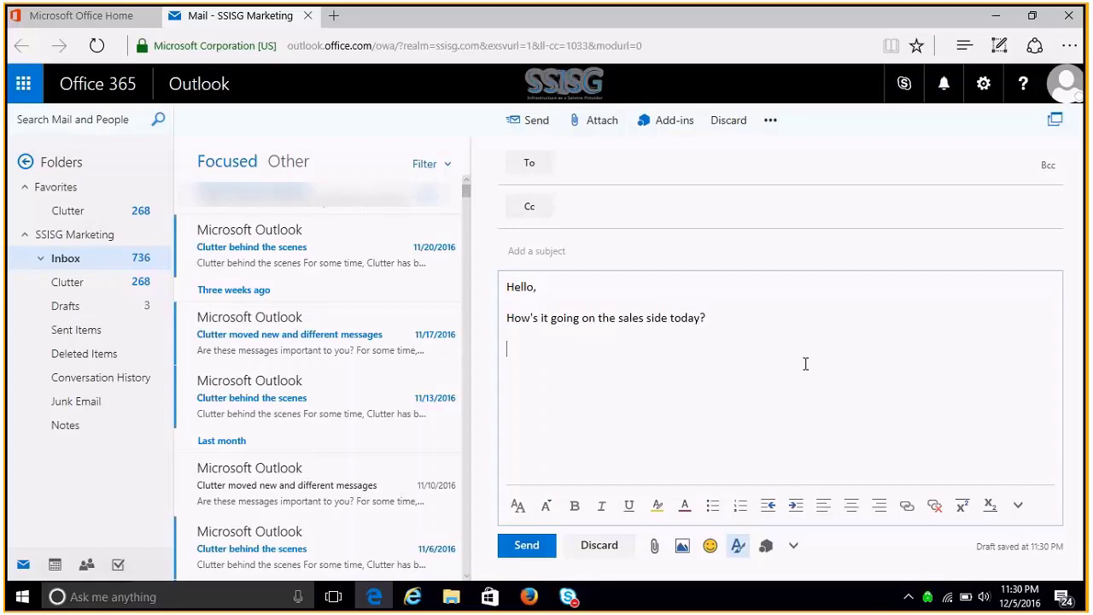
{"action": "type", "text": "Hope it's going well :)"}
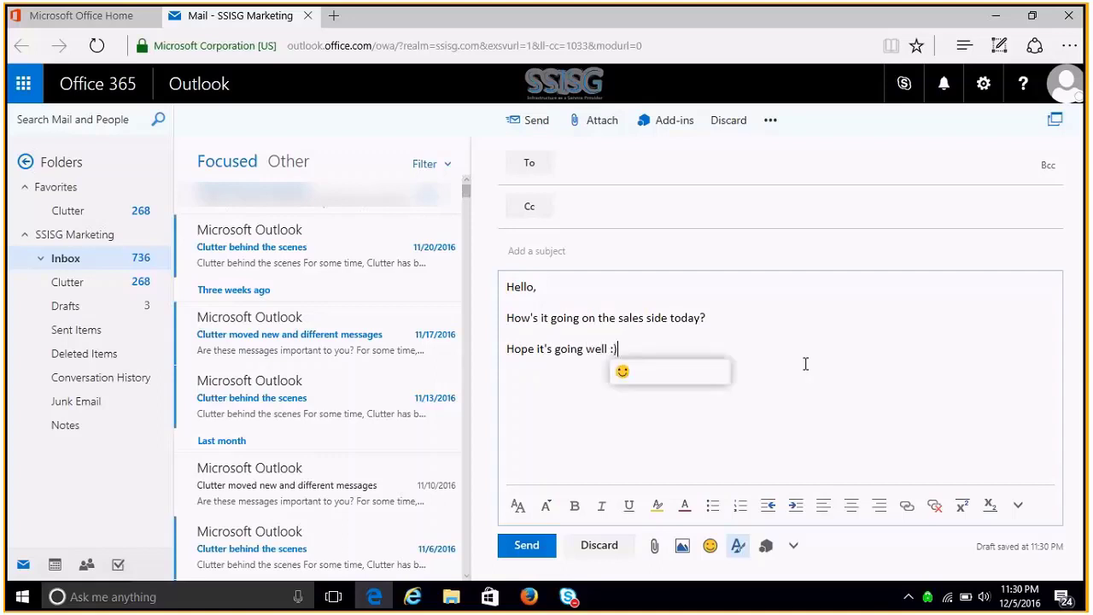
{"action": "key", "text": "Return"}
{"action": "key", "text": "Return"}
{"action": "type", "text": "Let me know"}
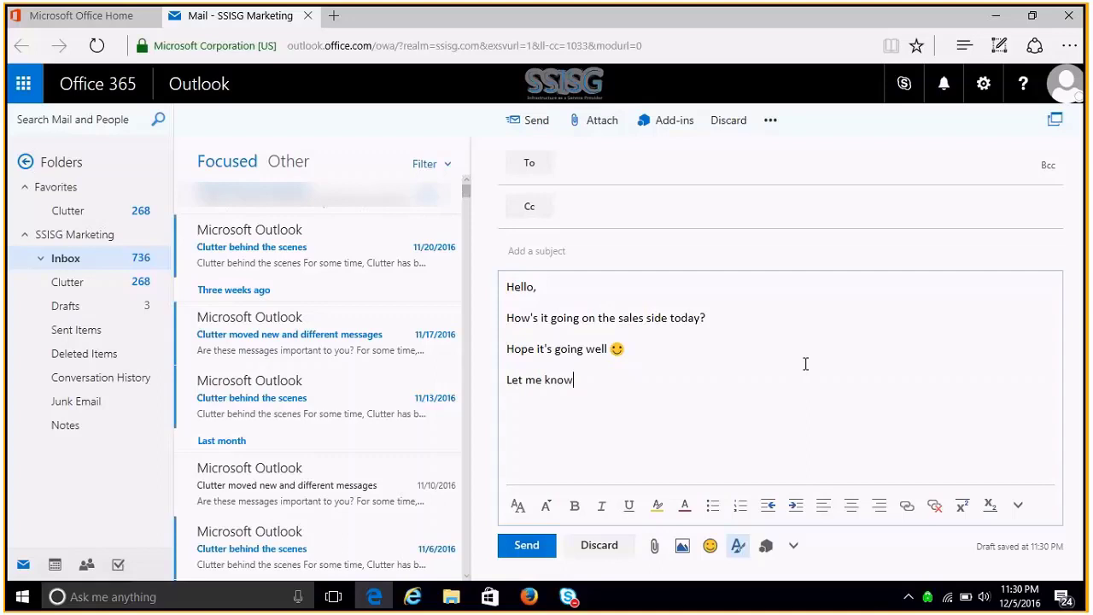
{"action": "type", "text": "."}
{"action": "key", "text": "Return"}
{"action": "type", "text": "Best, "}
{"action": "type", "text": "Morris"}
- Give the message the subject 'How's our sales today!?'
{"action": "left_click", "coordinate": [728, 253]}
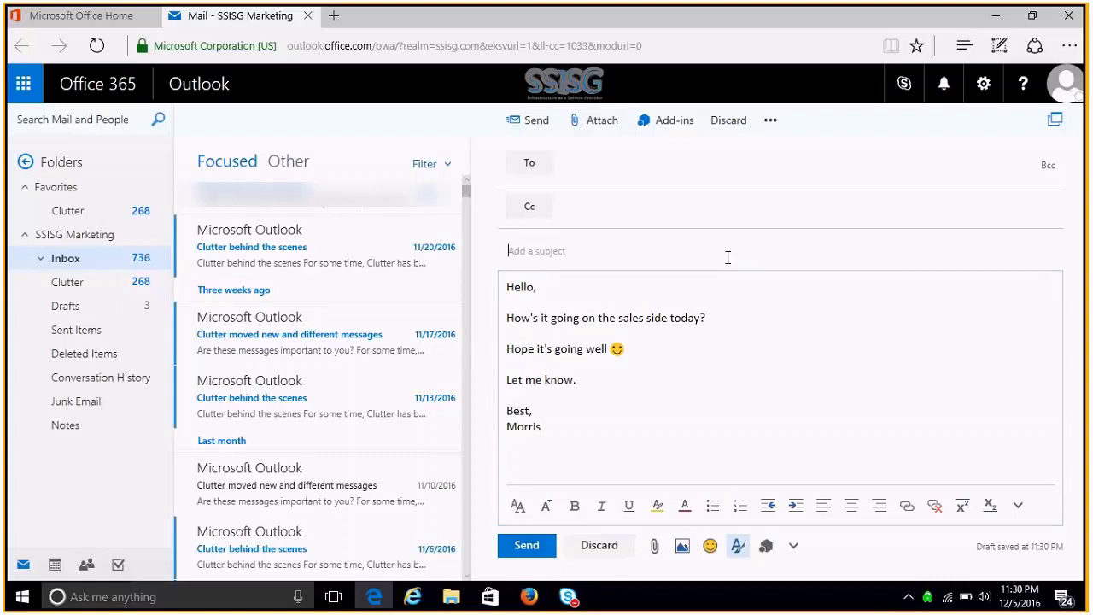
{"action": "type", "text": "How's our sales today!?"}
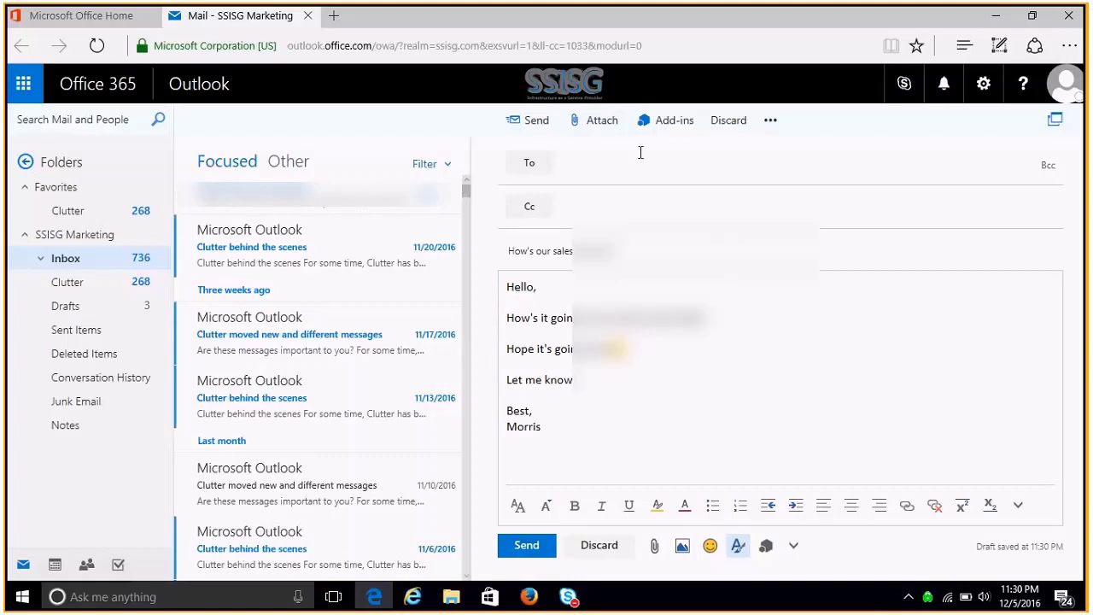
{"action": "left_click", "coordinate": [629, 181]}
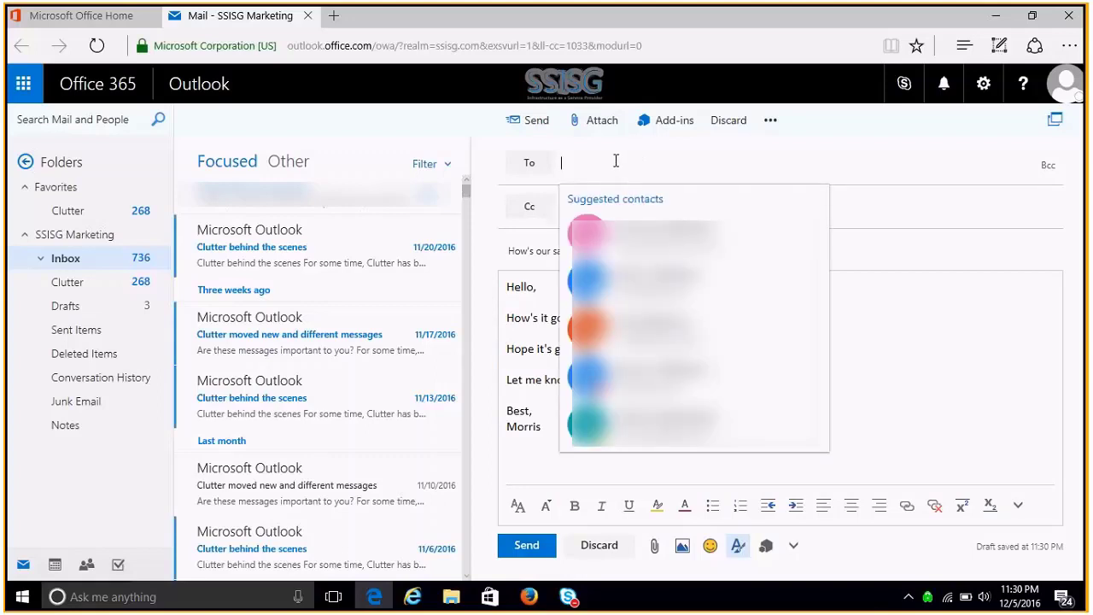
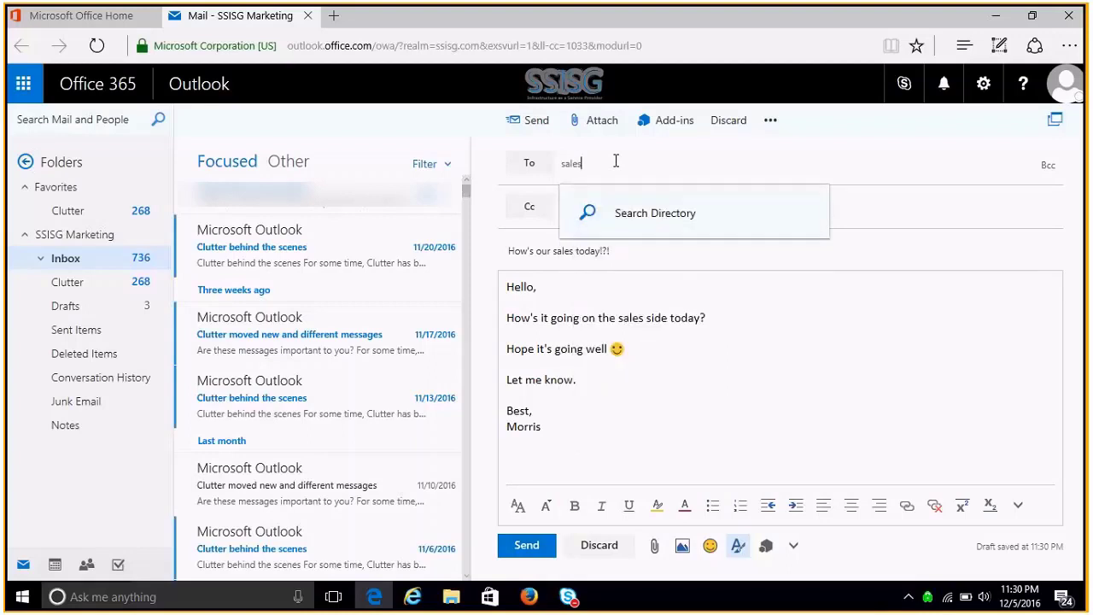
- Address the draft to the SSISG Sales group's e-mail address
{"action": "left_click", "coordinate": [665, 195]}
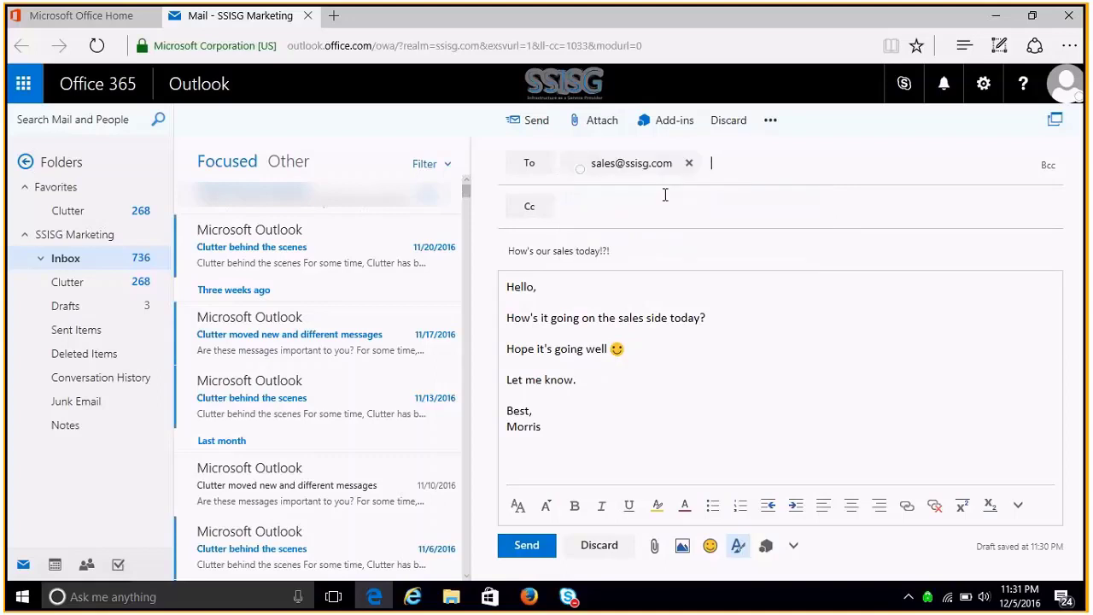
{"action": "left_click", "coordinate": [694, 338]}
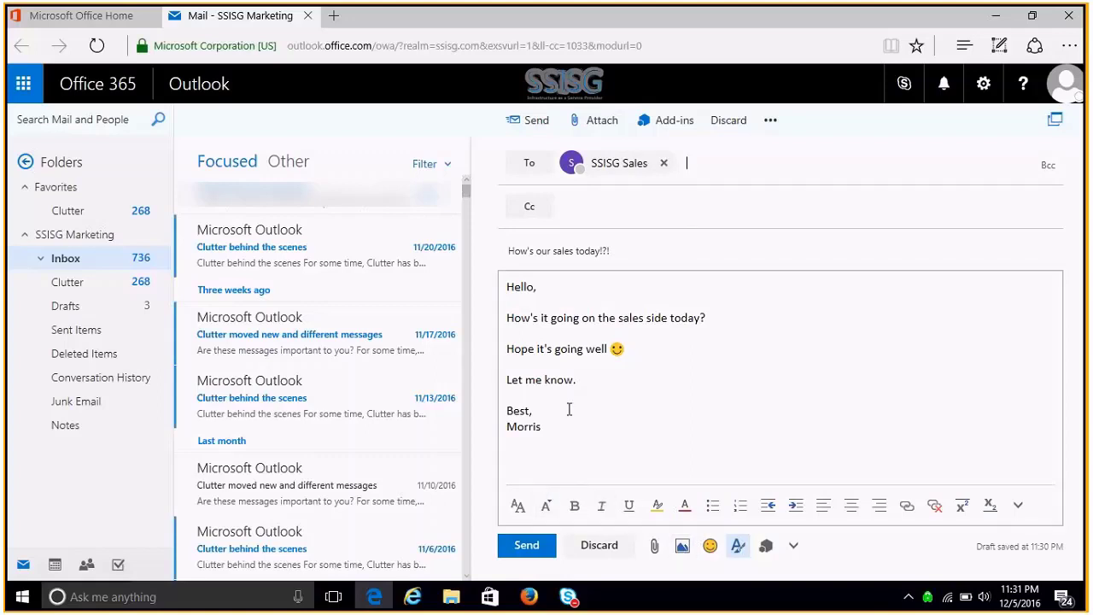
- Make the entire body text size 14 and blue, then send the email to SSISG Sales
{"action": "key", "text": "ctrl+a"}
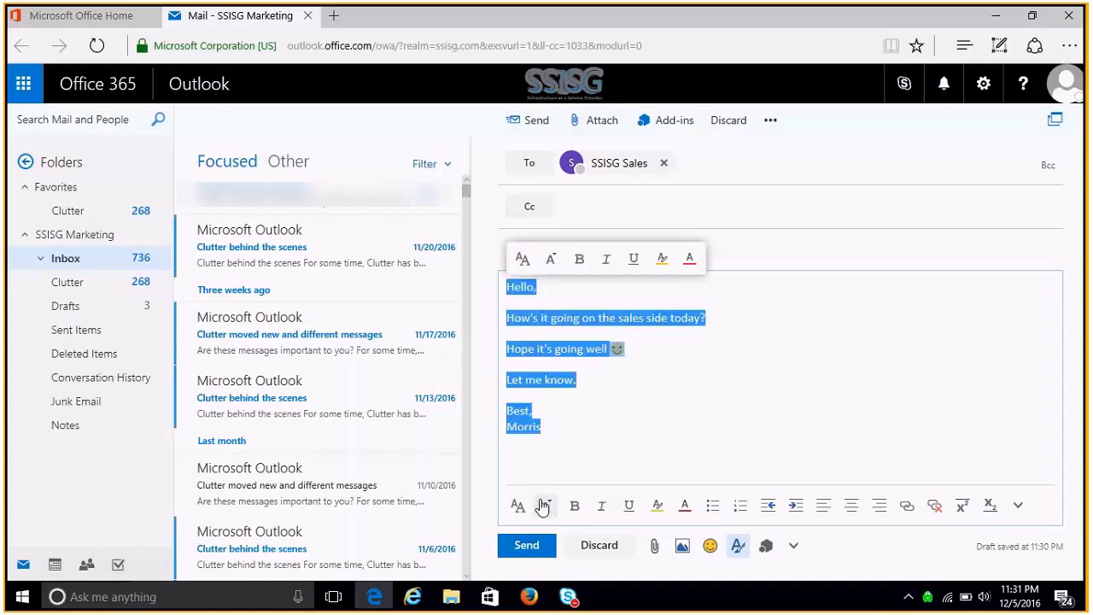
{"action": "left_click", "coordinate": [545, 505]}
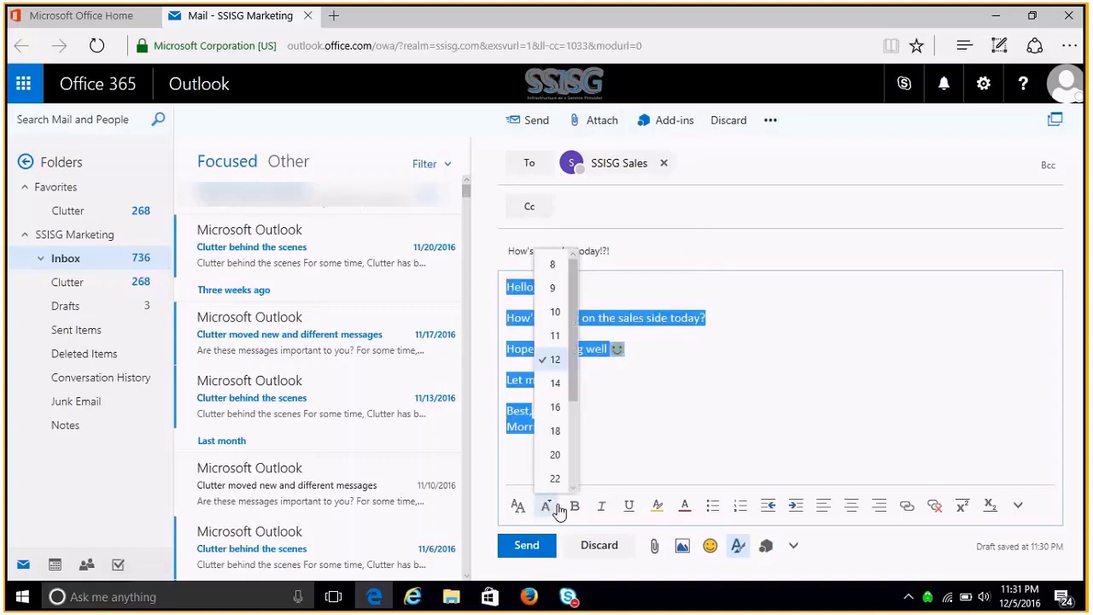
{"action": "left_click", "coordinate": [562, 389]}
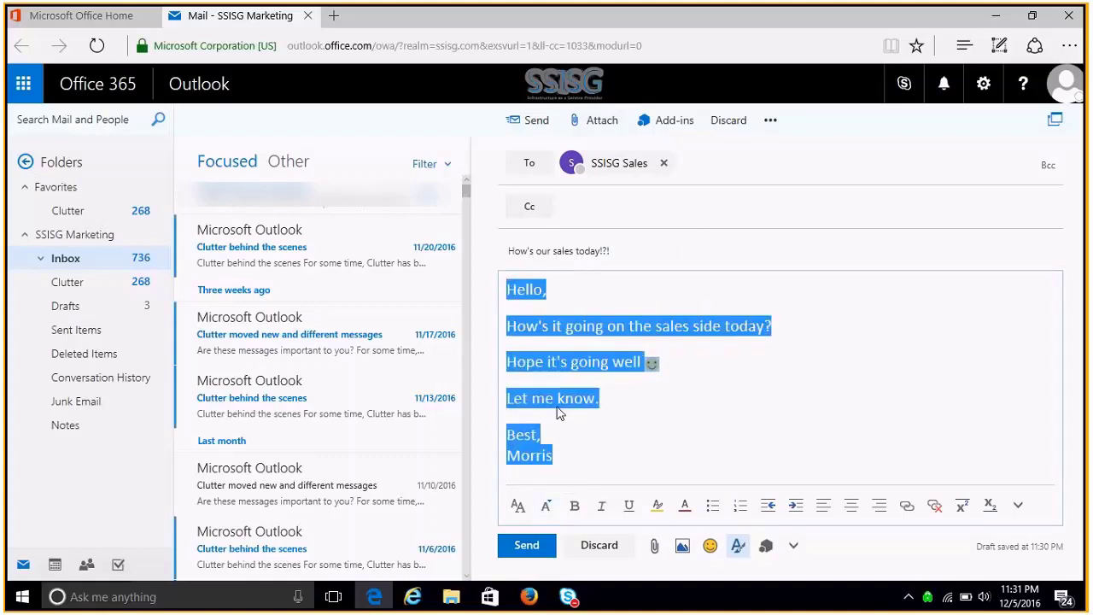
{"action": "left_click", "coordinate": [685, 506]}
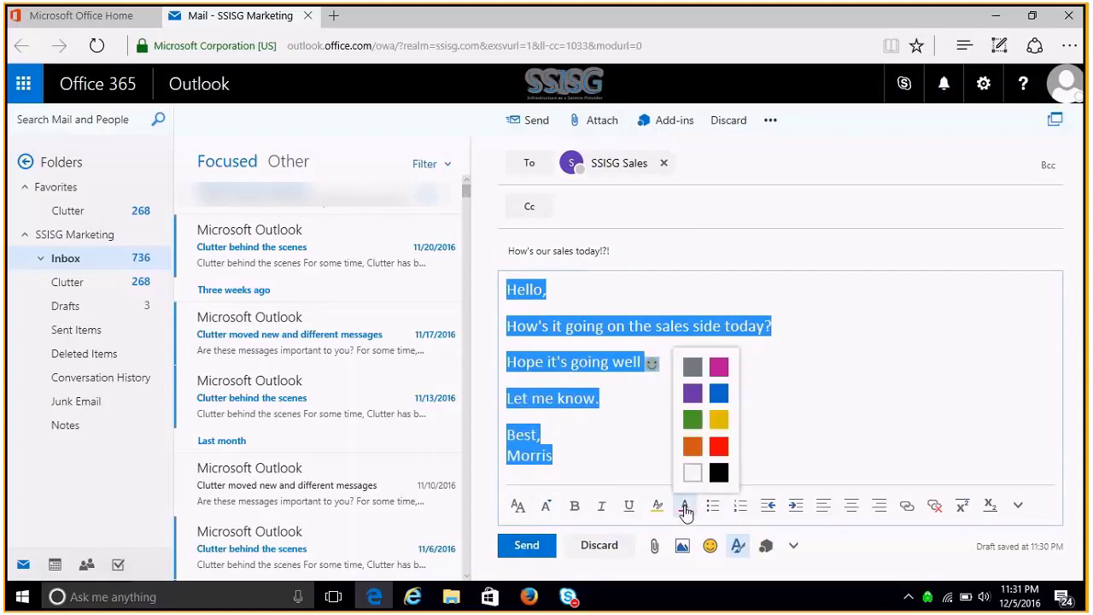
{"action": "left_click", "coordinate": [718, 395]}
{"action": "left_click", "coordinate": [647, 420]}
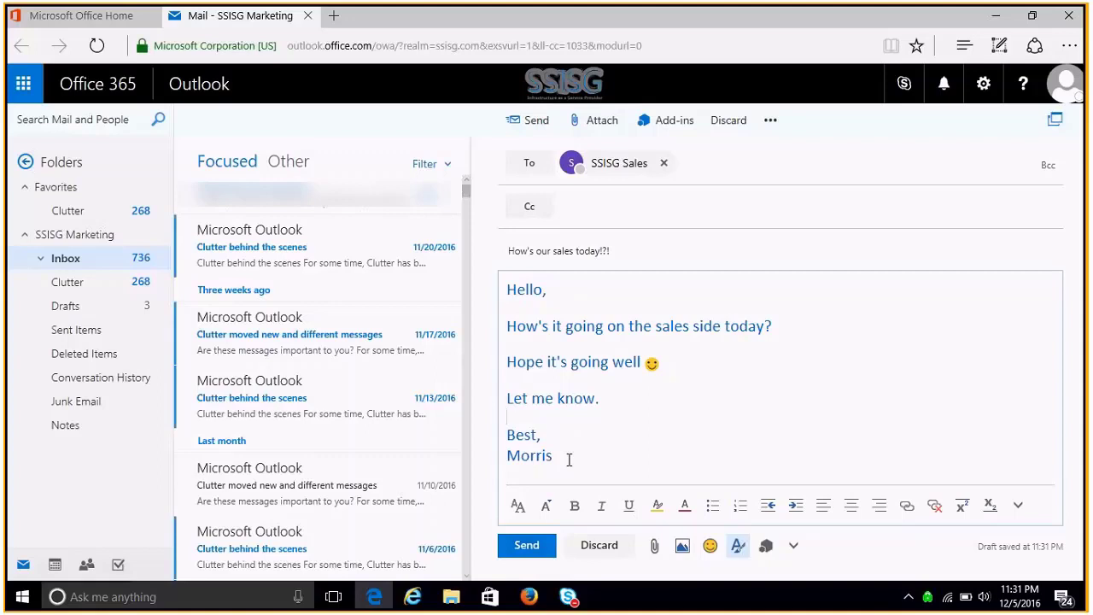
{"action": "left_click", "coordinate": [526, 547]}
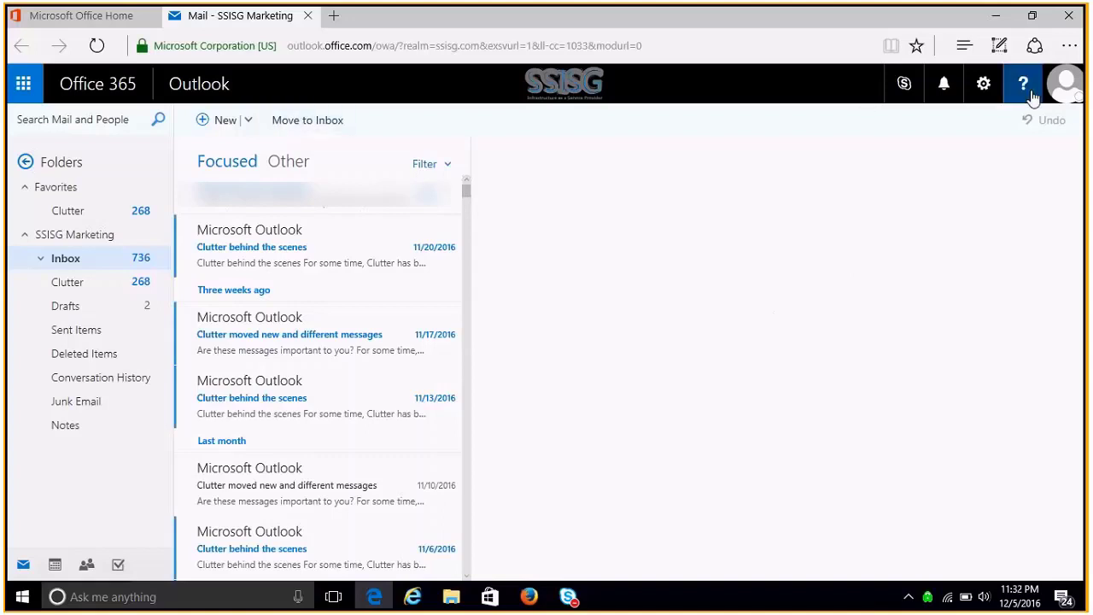
- Open Mail options from the Settings pane and go to the Automatic replies page
{"action": "left_click", "coordinate": [984, 84]}
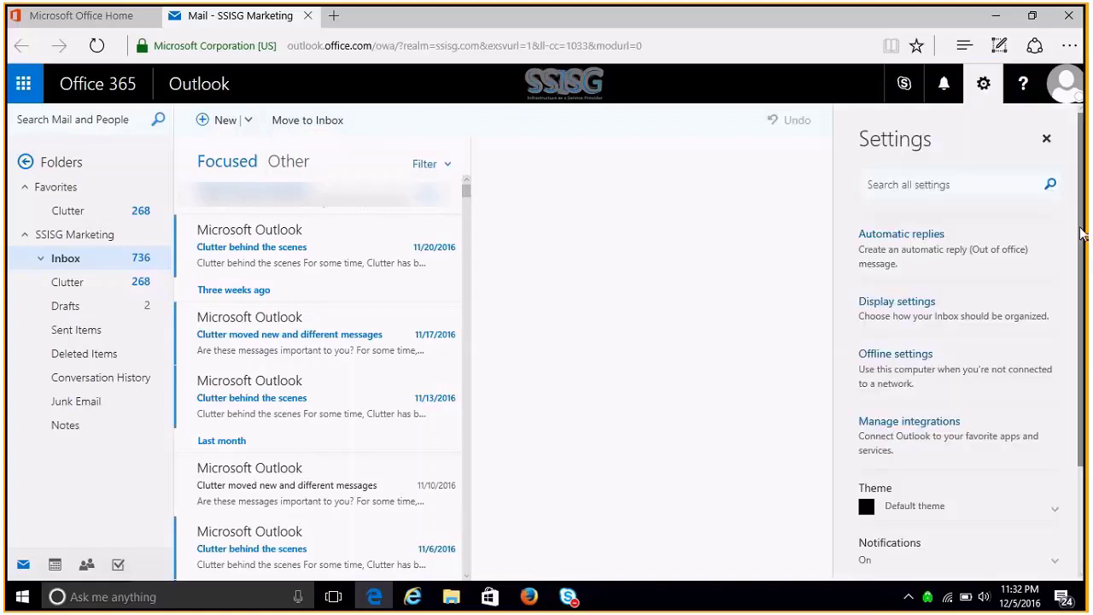
{"action": "scroll", "coordinate": [1078, 239], "scroll_direction": "down", "scroll_amount": 2}
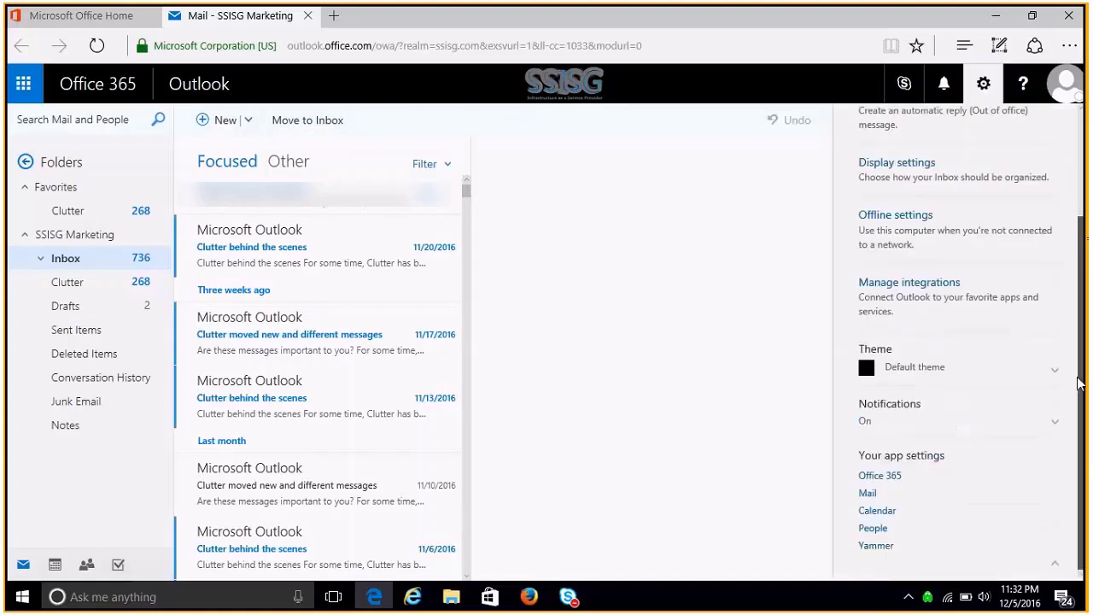
{"action": "left_click", "coordinate": [868, 495]}
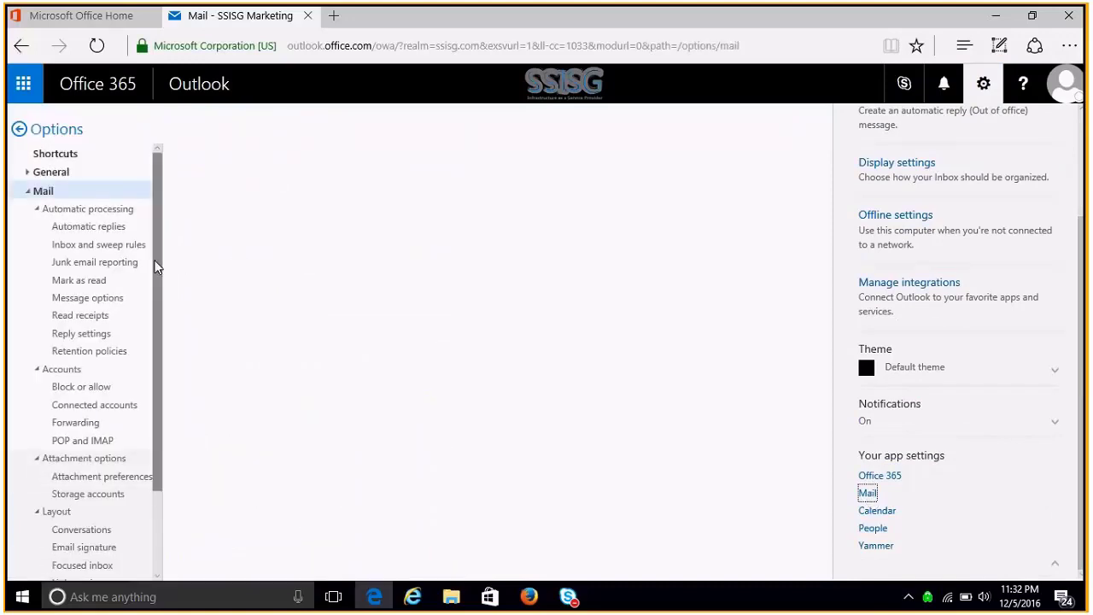
{"action": "left_click_drag", "start_coordinate": [156, 265], "coordinate": [151, 358]}
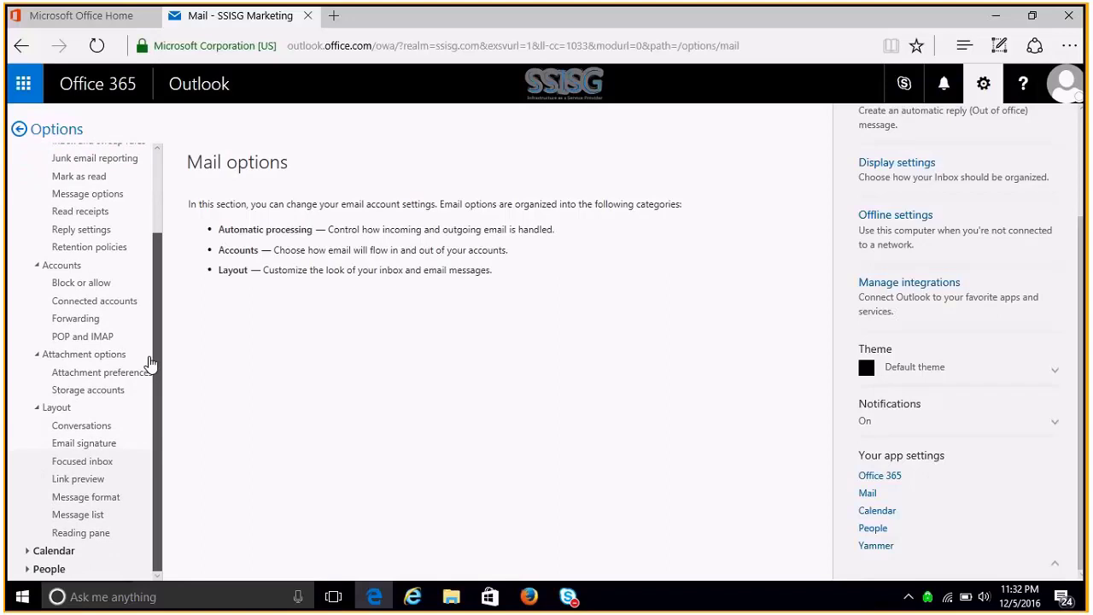
{"action": "left_click_drag", "start_coordinate": [151, 344], "coordinate": [157, 294]}
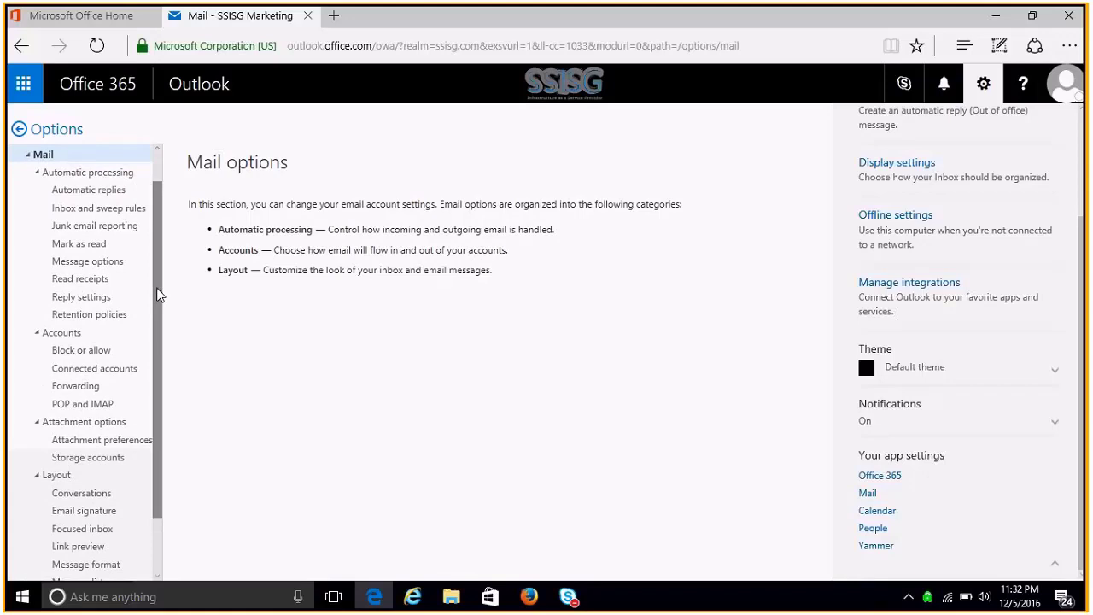
{"action": "left_click", "coordinate": [108, 190]}
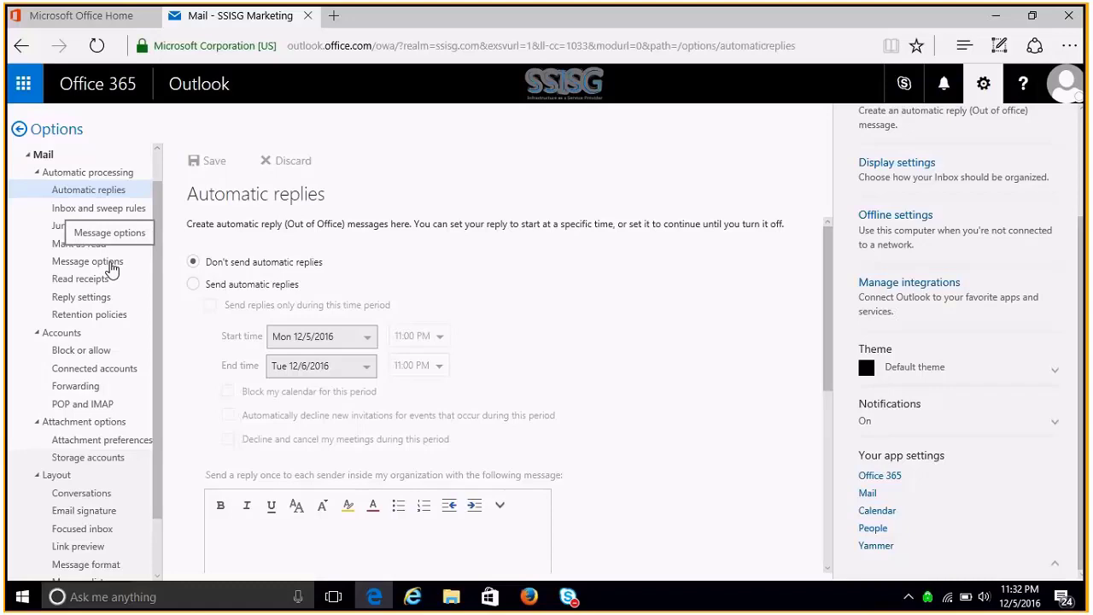
- Browse Message options and Attachment preferences, then open the Email signature page under Layout
{"action": "left_click", "coordinate": [112, 267]}
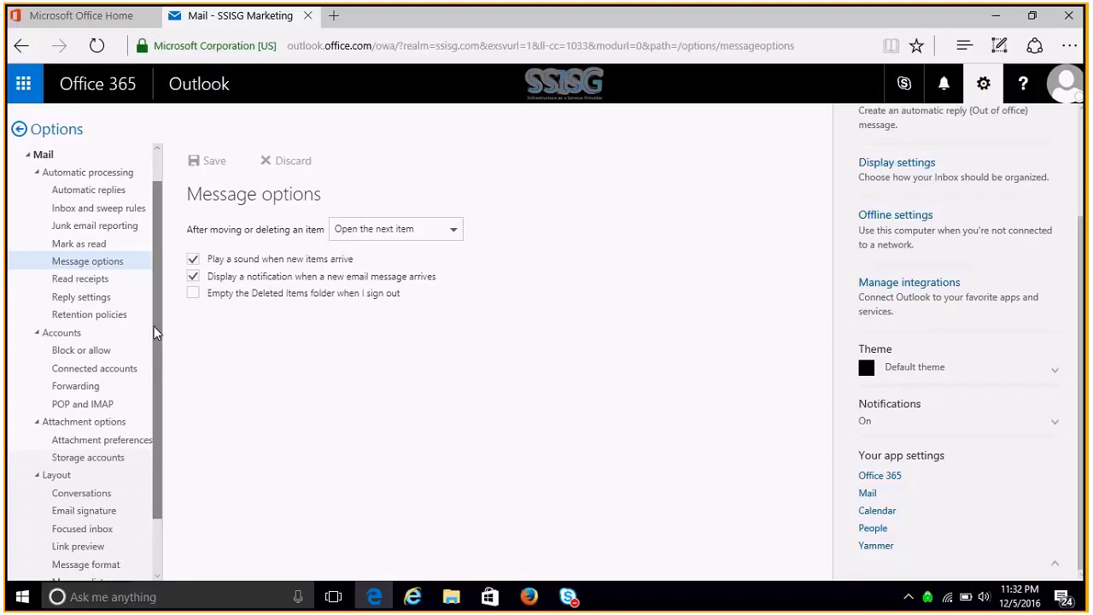
{"action": "left_click_drag", "start_coordinate": [154, 328], "coordinate": [164, 408]}
{"action": "left_click", "coordinate": [113, 374]}
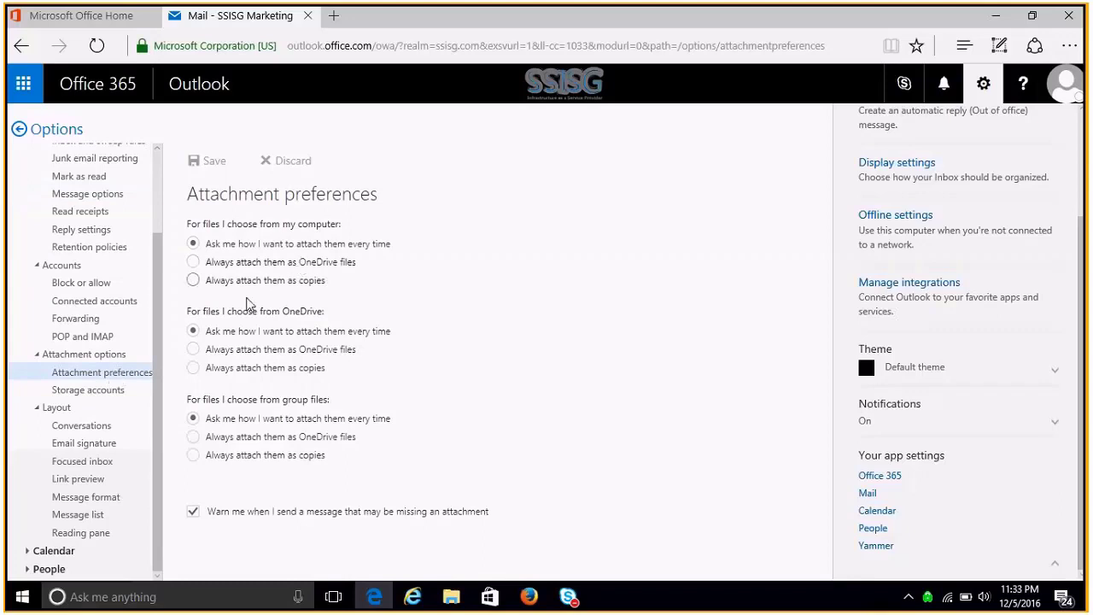
{"action": "left_click", "coordinate": [94, 447]}
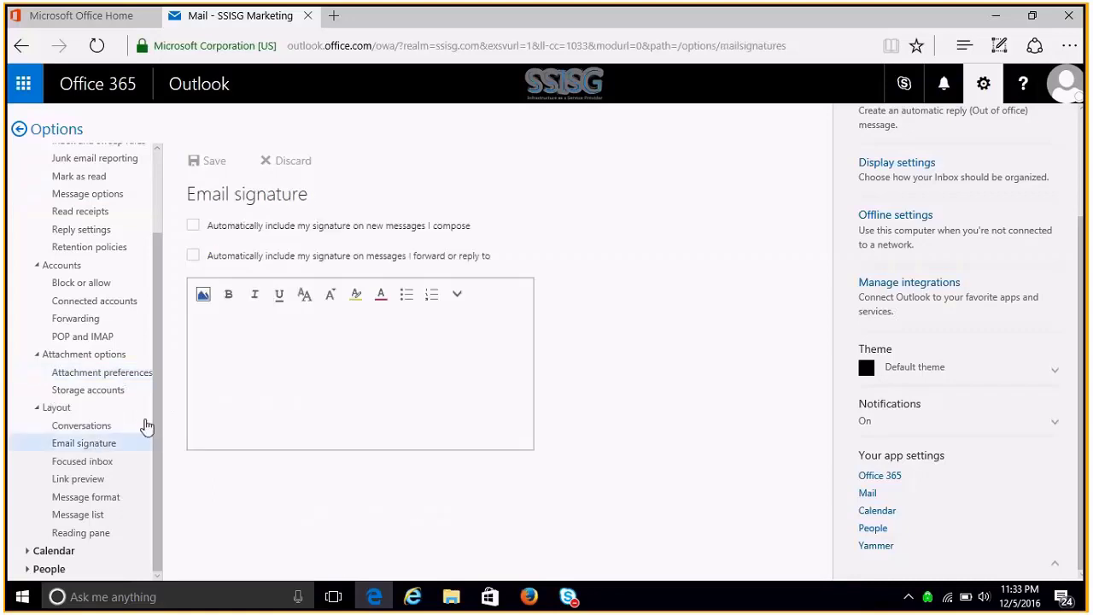
{"action": "left_click", "coordinate": [296, 353]}
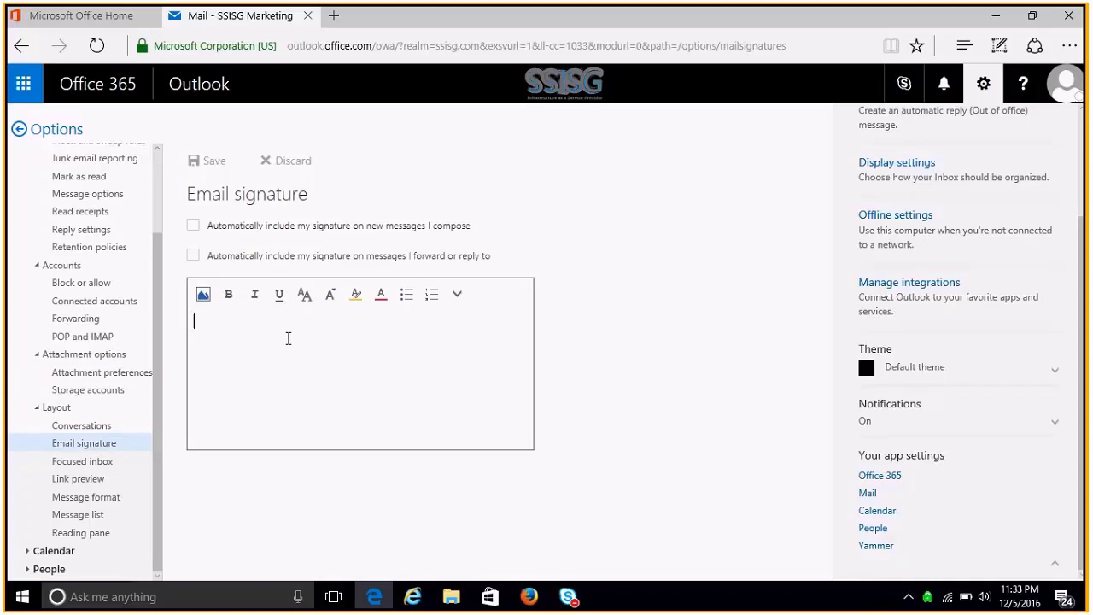
{"action": "type", "text": "Sincerely"}
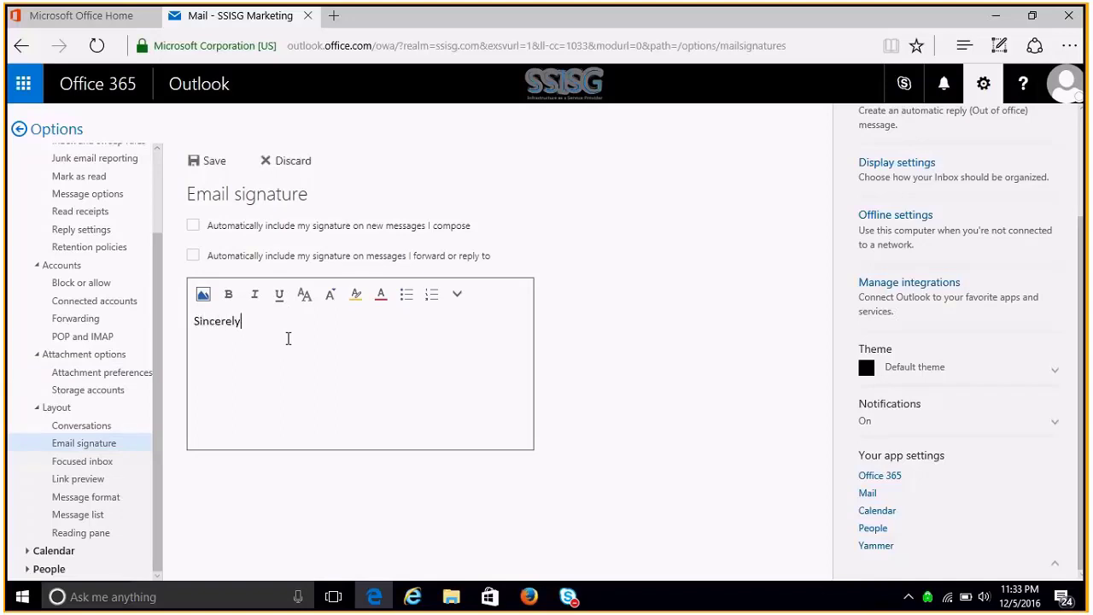
{"action": "type", "text": ","}
{"action": "key", "text": "Return"}
{"action": "type", "text": "SSISG"}
{"action": "type", "text": " Marketing"}
{"action": "type", "text": " Team "}
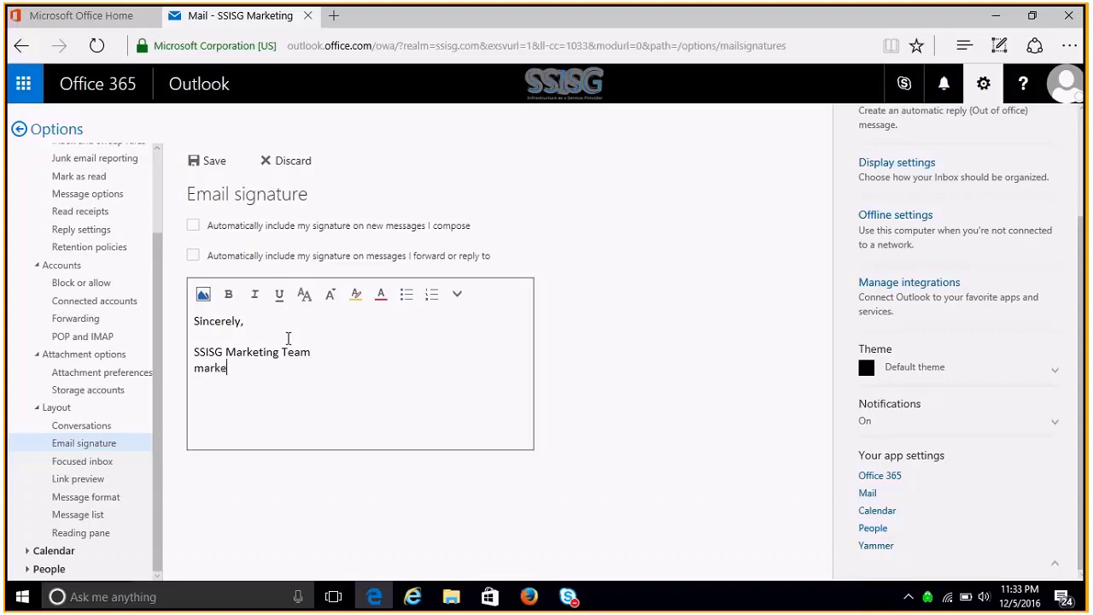
{"action": "key", "text": "Return"}
{"action": "type", "text": "https:/"}
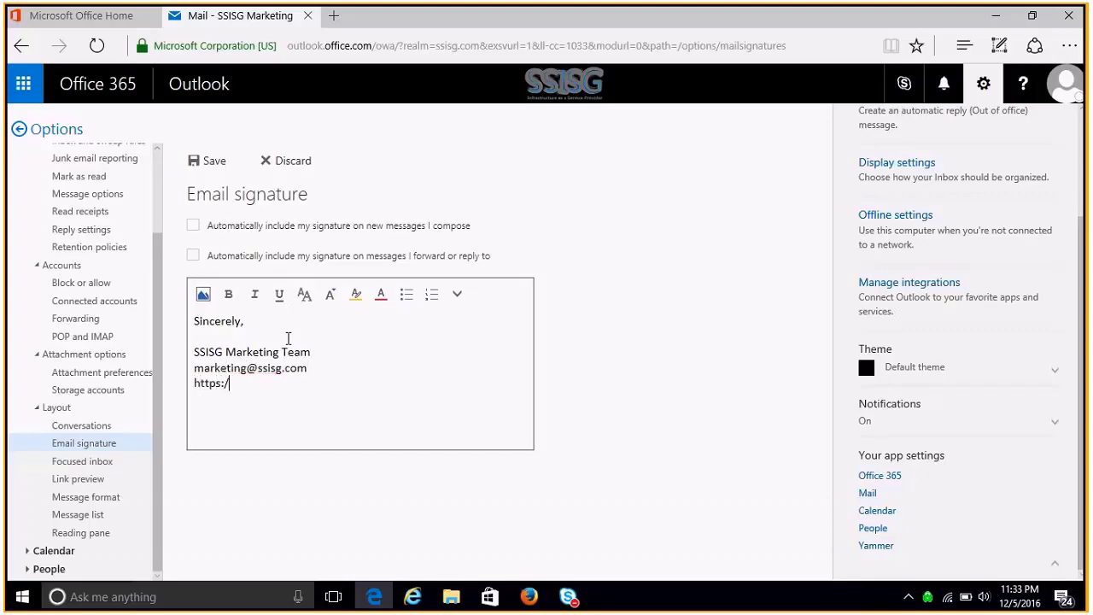
{"action": "type", "text": "/www.ssisg.com"}
{"action": "left_click", "coordinate": [272, 319]}
{"action": "key", "text": "Return"}
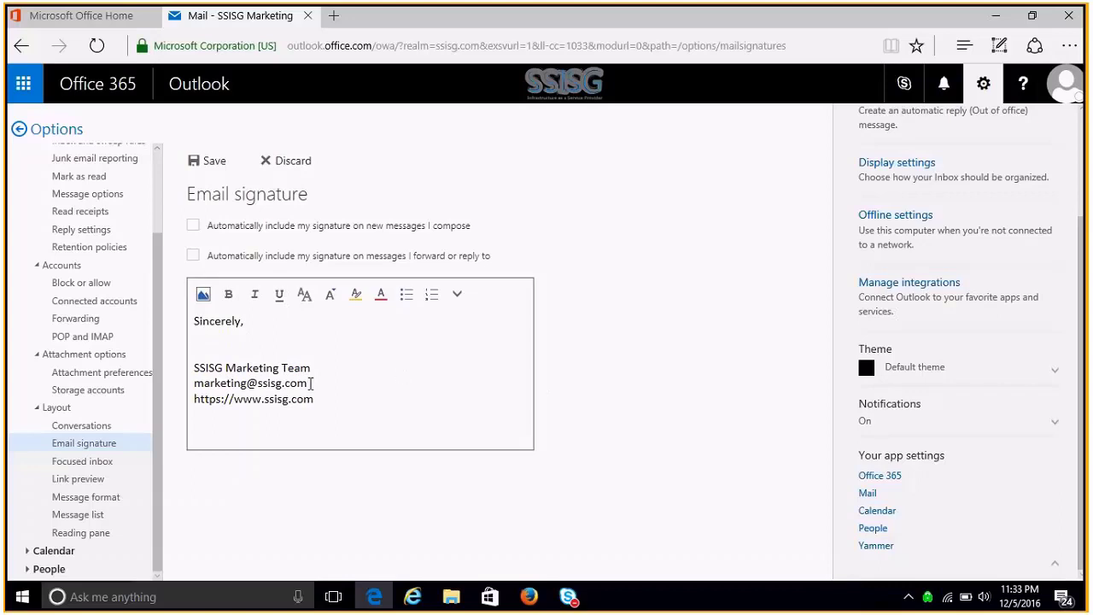
- Try blue for the signature text, then undo it to keep the text black
{"action": "key", "text": "ctrl+a"}
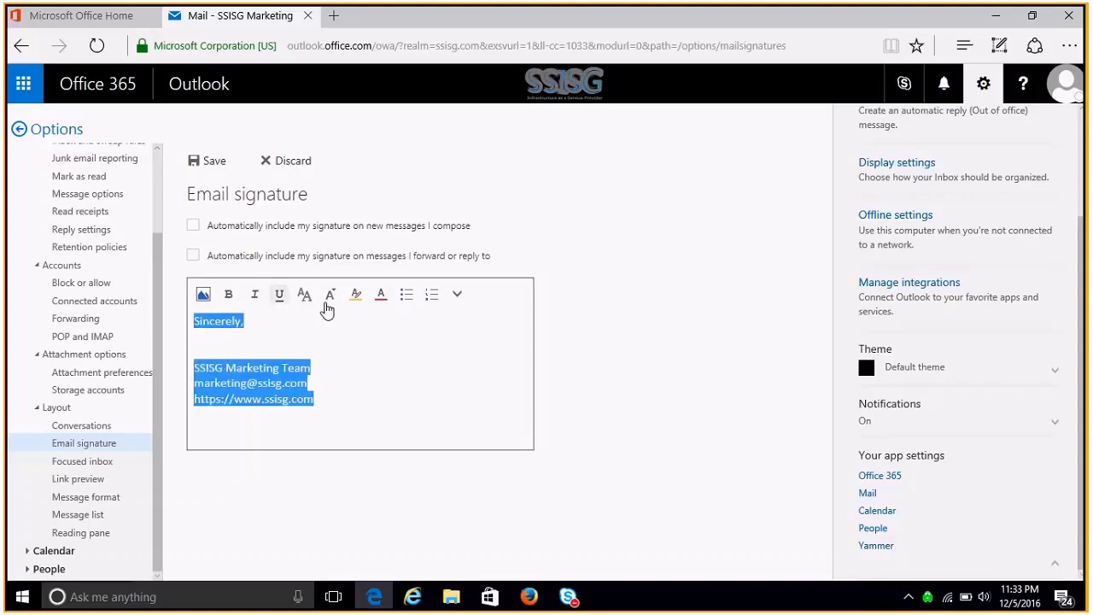
{"action": "left_click", "coordinate": [382, 297]}
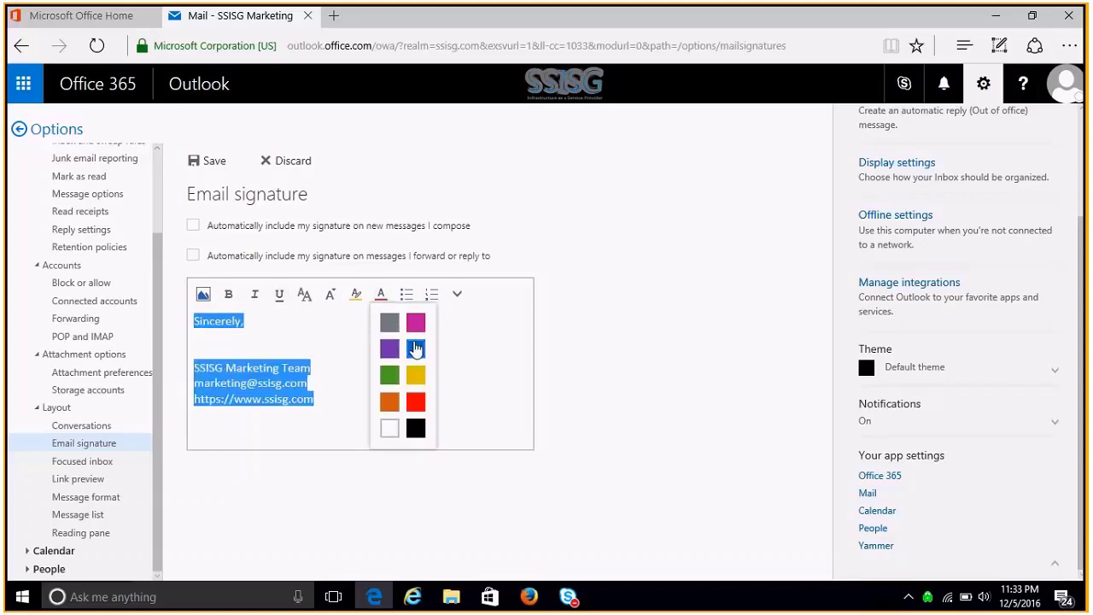
{"action": "left_click", "coordinate": [415, 349]}
{"action": "left_click", "coordinate": [430, 378]}
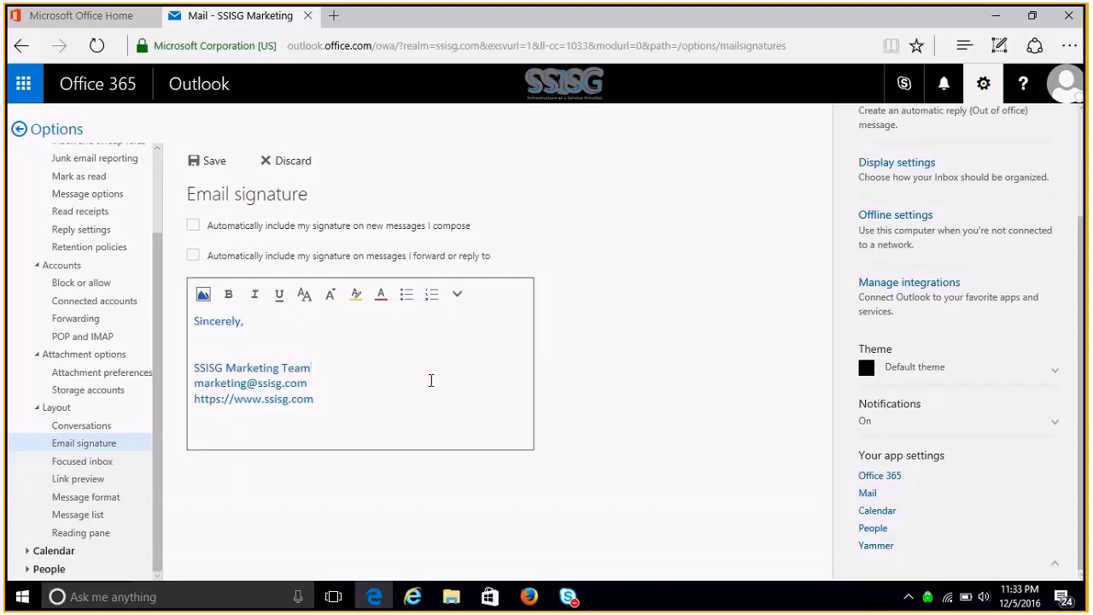
{"action": "left_click", "coordinate": [326, 400]}
{"action": "key", "text": "ctrl+z"}
{"action": "left_click", "coordinate": [324, 404]}
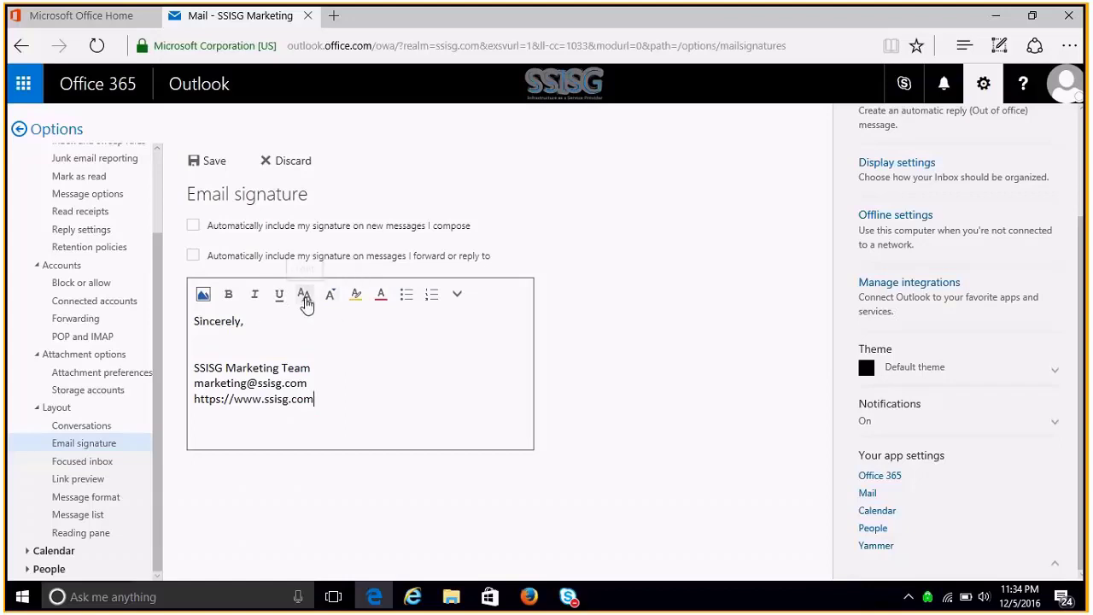
- Change the whole signature's font to Verdana
{"action": "mouse_move", "coordinate": [325, 400]}
{"action": "left_mouse_down"}
{"action": "mouse_move", "coordinate": [268, 330]}
{"action": "mouse_move", "coordinate": [188, 321]}
{"action": "left_mouse_up"}
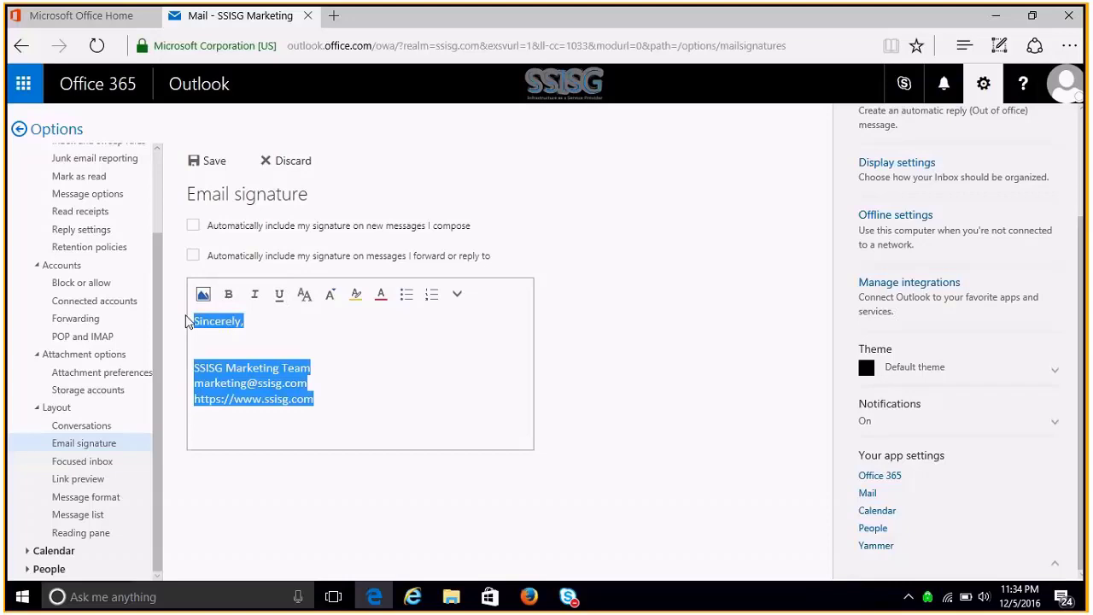
{"action": "left_click", "coordinate": [302, 296]}
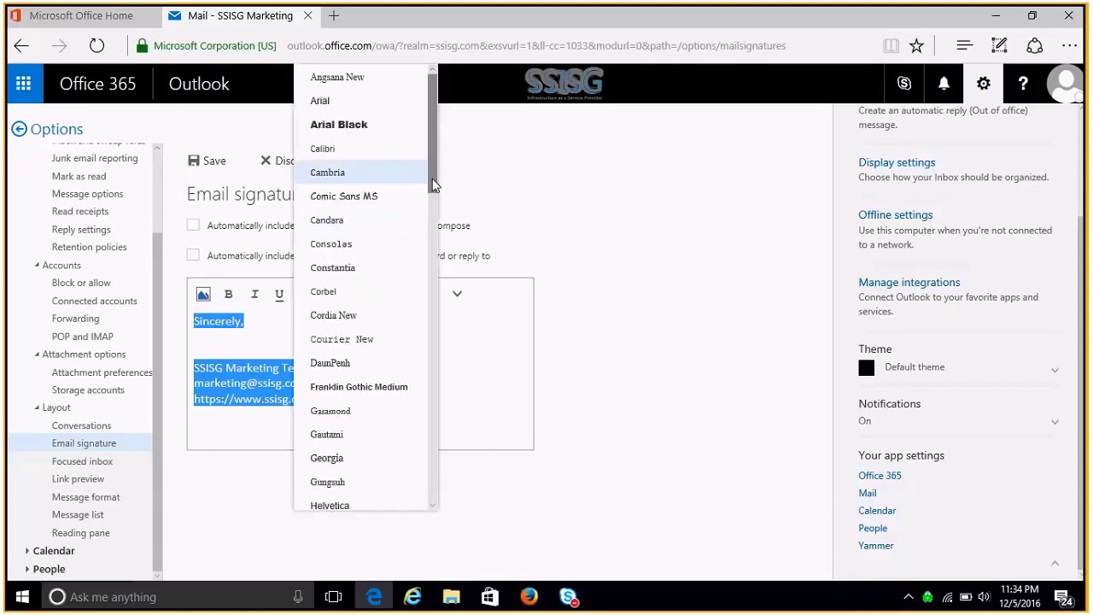
{"action": "left_click_drag", "start_coordinate": [433, 185], "coordinate": [433, 349]}
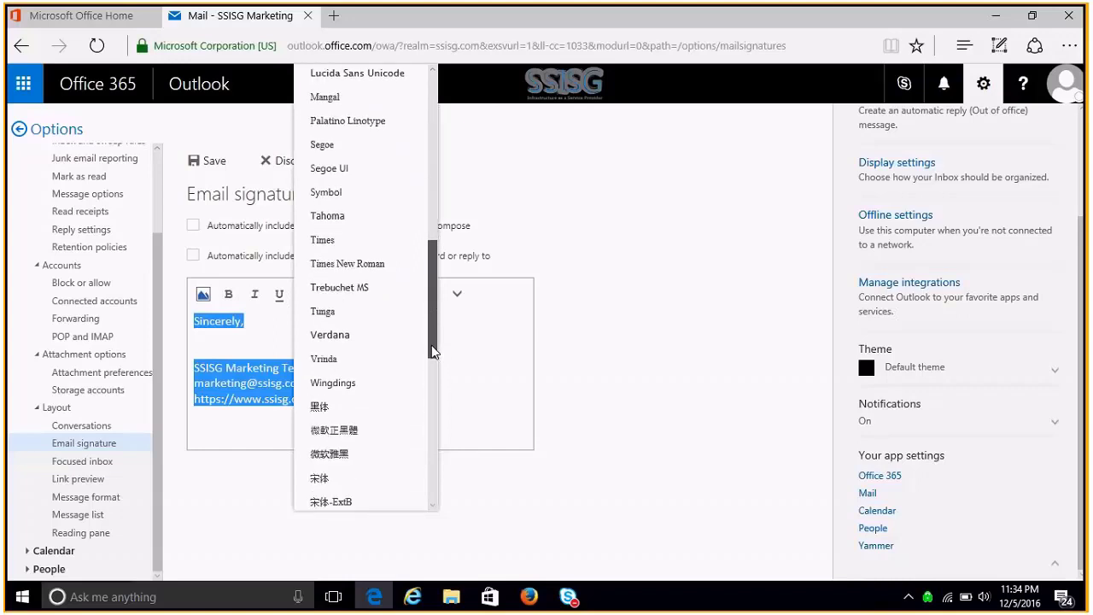
{"action": "left_click", "coordinate": [376, 346]}
{"action": "left_click", "coordinate": [393, 366]}
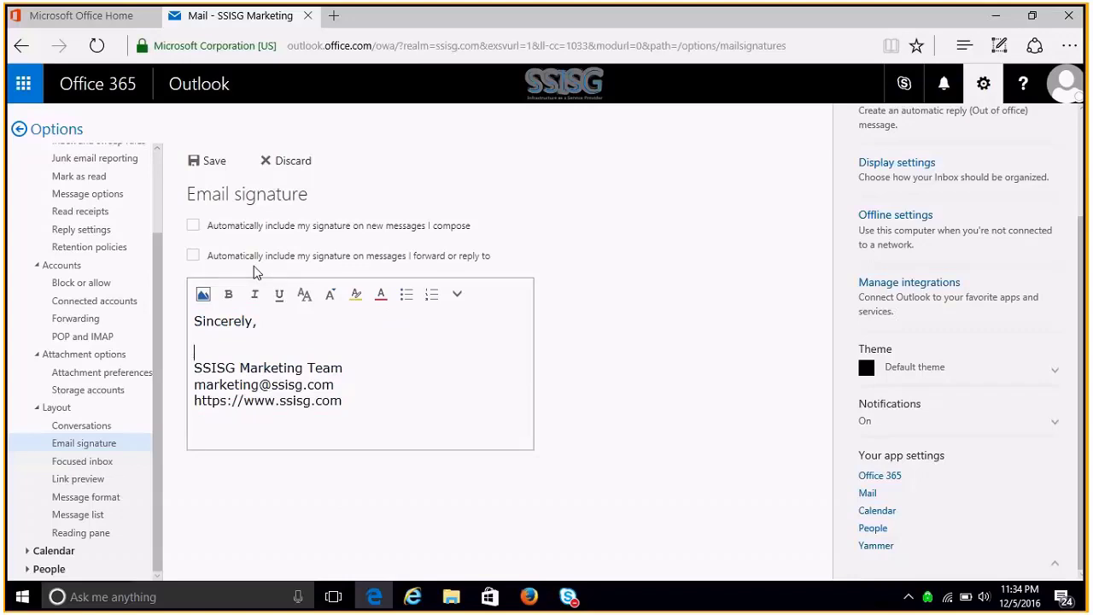
- Auto-include the signature in new messages, replies and forwards, then save the settings
{"action": "left_click", "coordinate": [194, 226]}
{"action": "left_click", "coordinate": [194, 256]}
{"action": "left_click", "coordinate": [206, 168]}
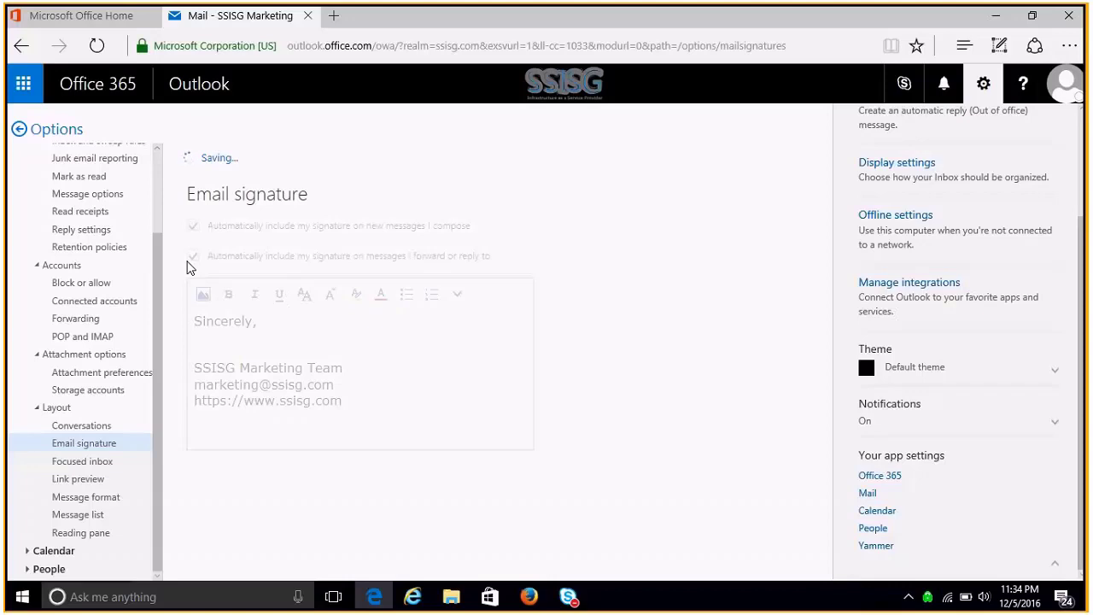
{"action": "left_click", "coordinate": [65, 131]}
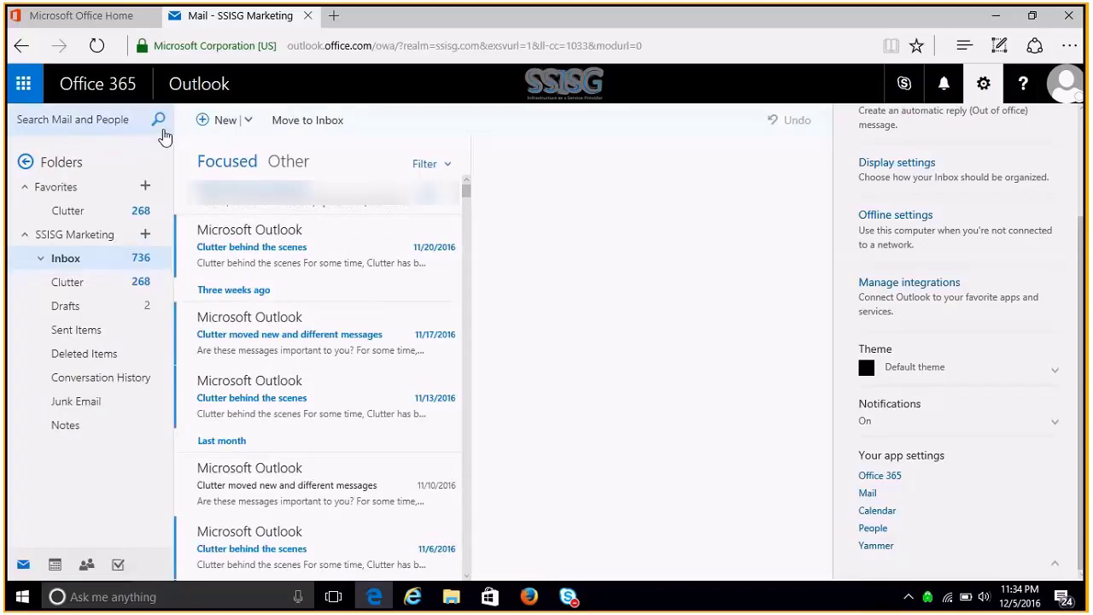
- Start a new email and place the cursor above the inserted signature
{"action": "left_click", "coordinate": [249, 125]}
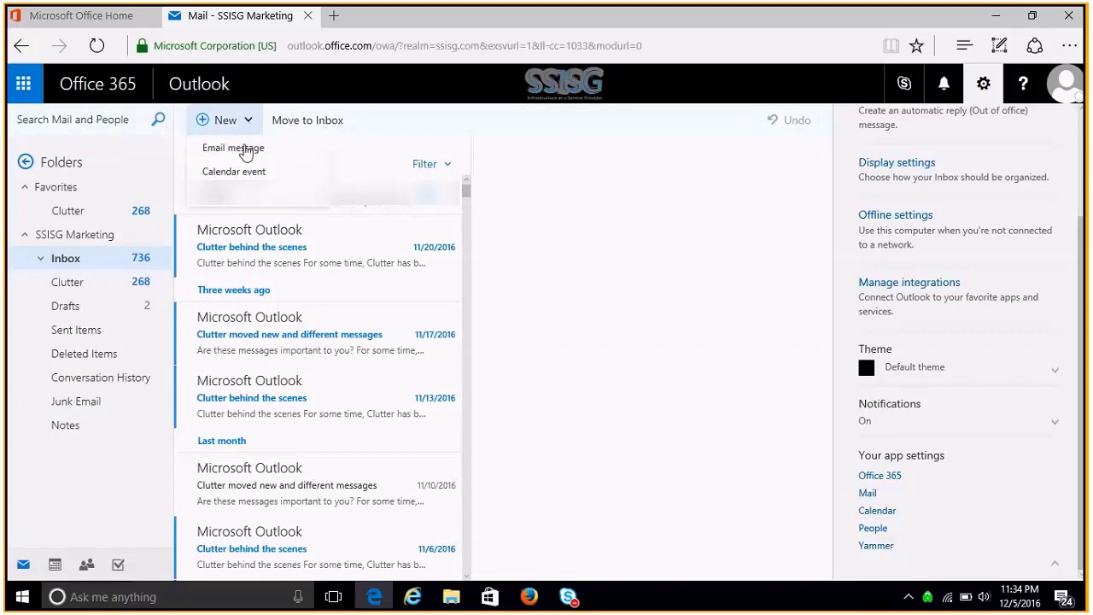
{"action": "left_click", "coordinate": [214, 152]}
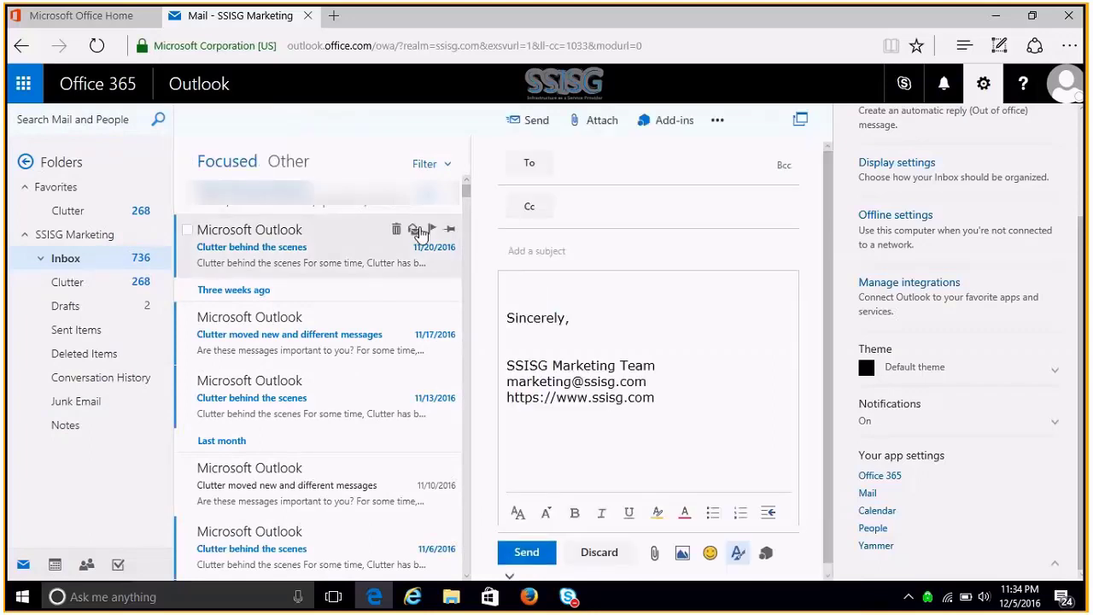
{"action": "left_click", "coordinate": [564, 287]}
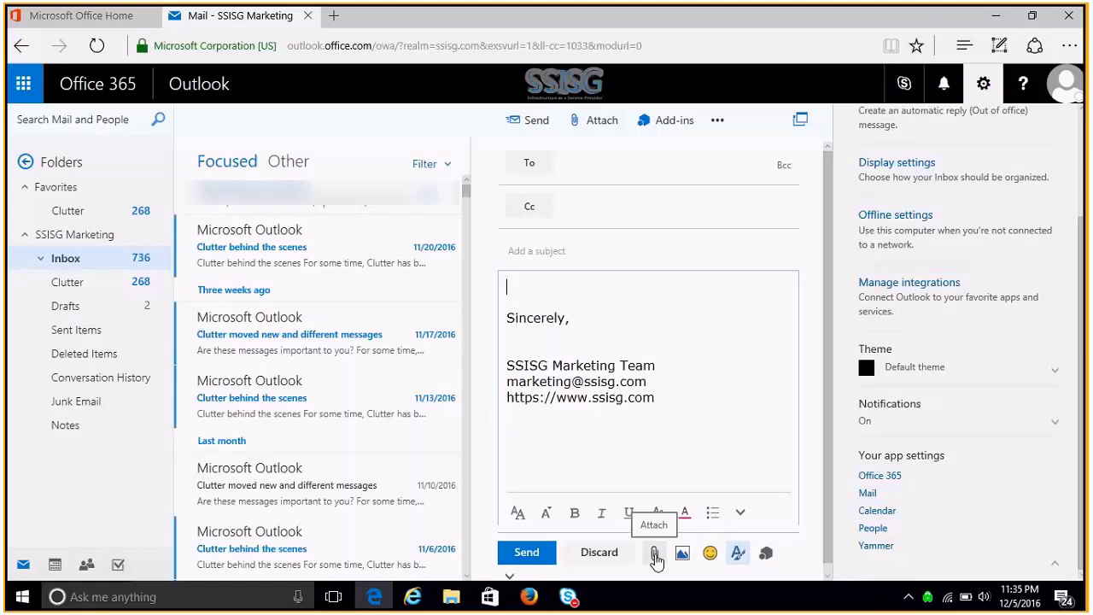
{"action": "left_click", "coordinate": [655, 556]}
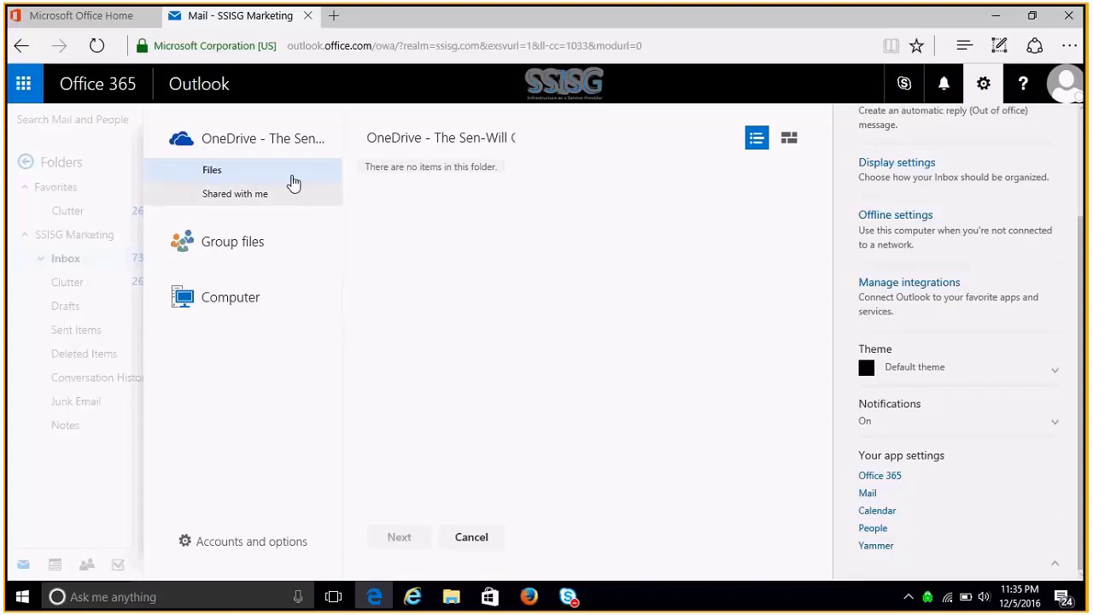
{"action": "left_click", "coordinate": [471, 538]}
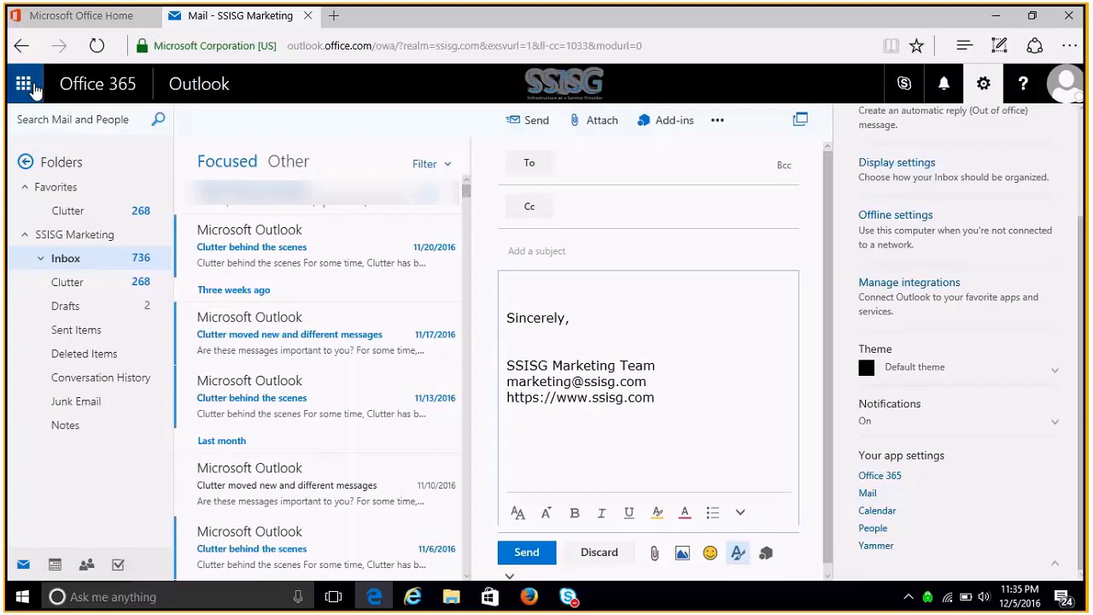
- Show the December 2016 Calendar month view without Settings, and look over the Add calendar and New menus
{"action": "left_click", "coordinate": [25, 86]}
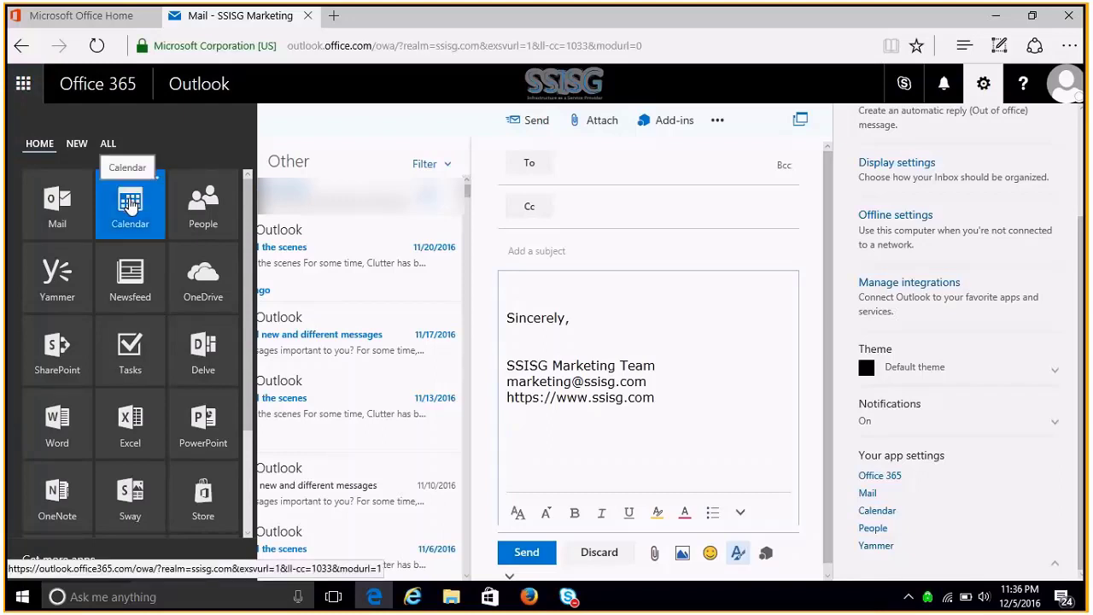
{"action": "left_click", "coordinate": [130, 205]}
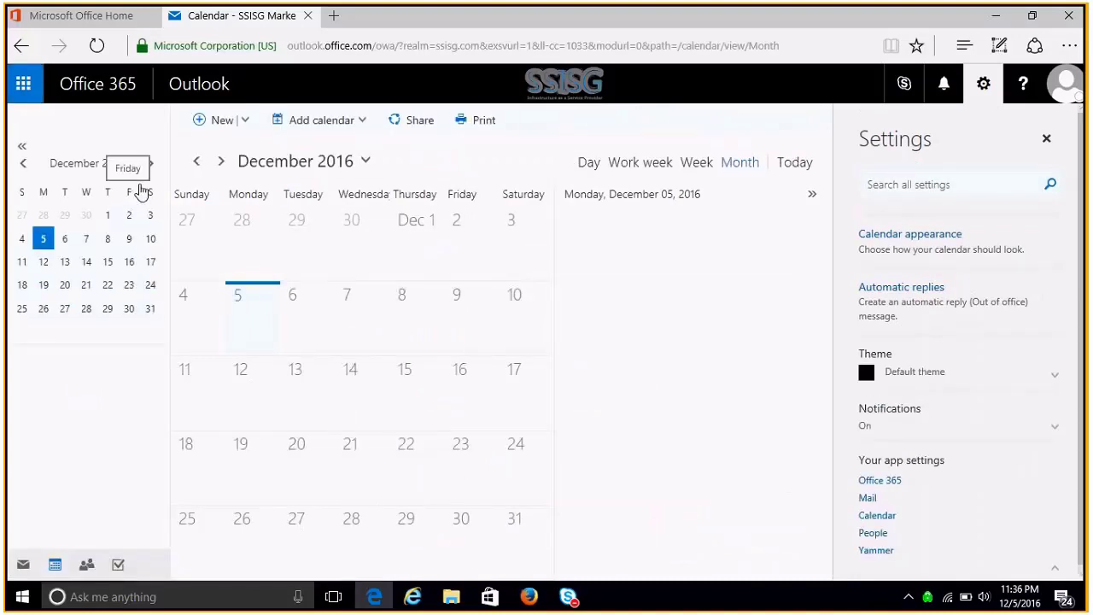
{"action": "left_click", "coordinate": [1046, 139]}
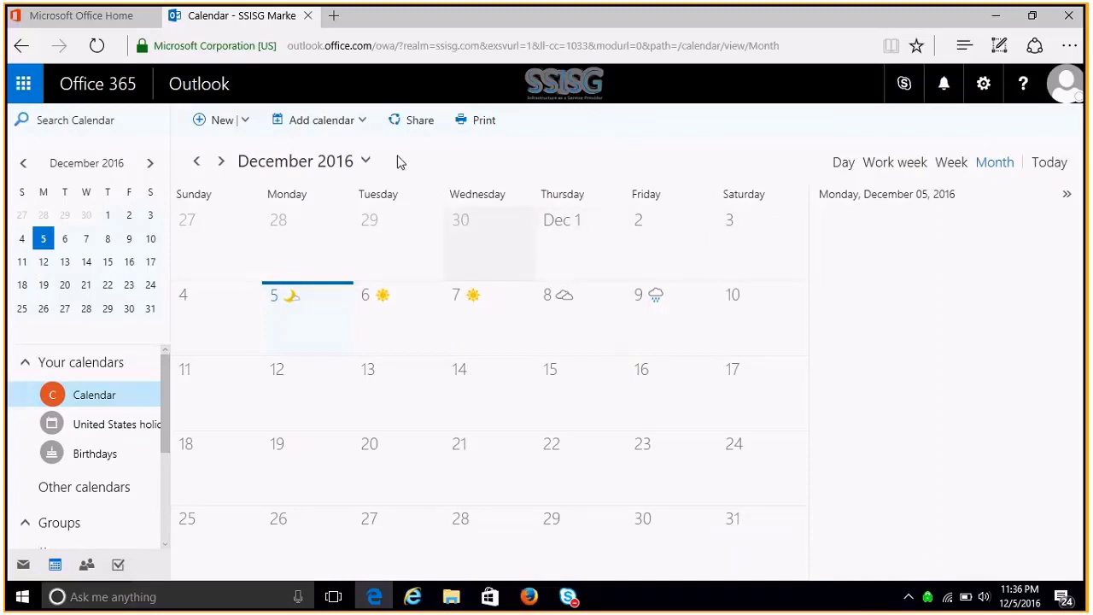
{"action": "left_click", "coordinate": [364, 126]}
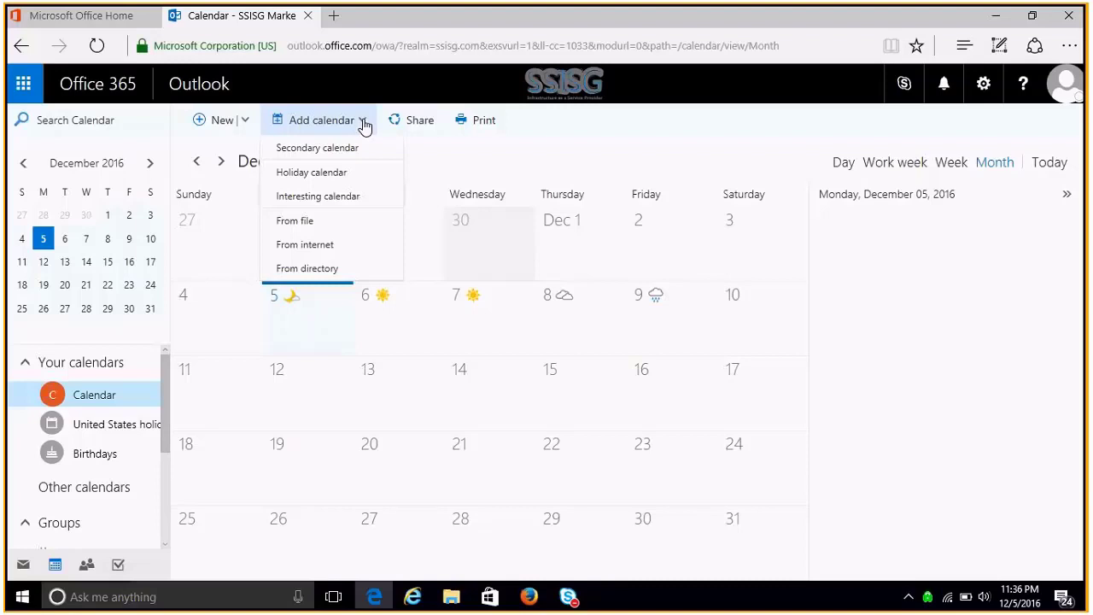
{"action": "left_click", "coordinate": [245, 122]}
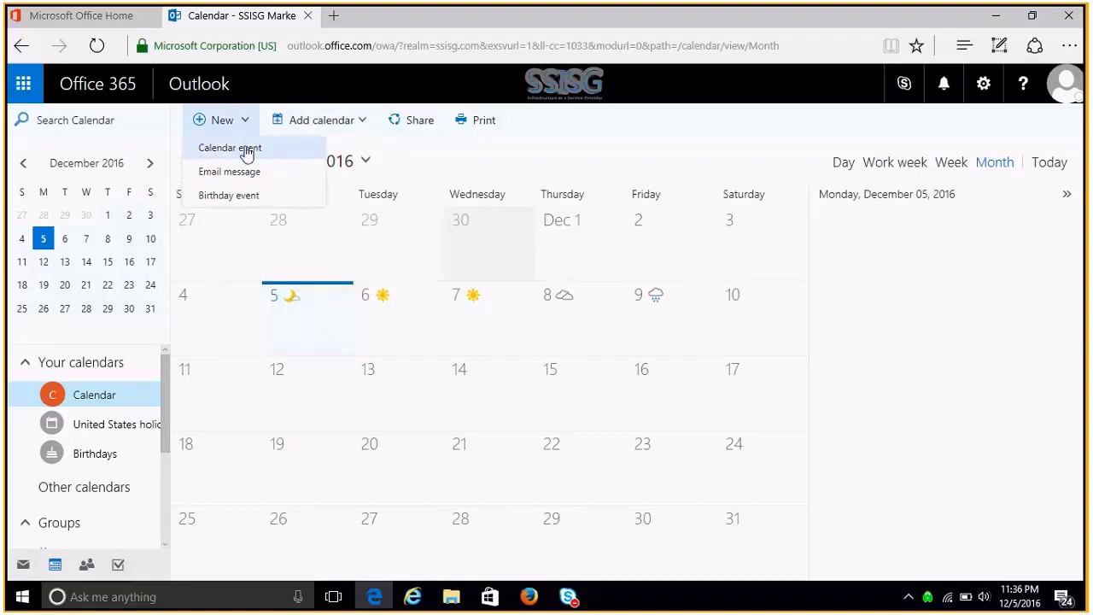
- Create a blank event for Tue 12/6/2016 and show the Skype contacts pane beside it
{"action": "left_click", "coordinate": [246, 149]}
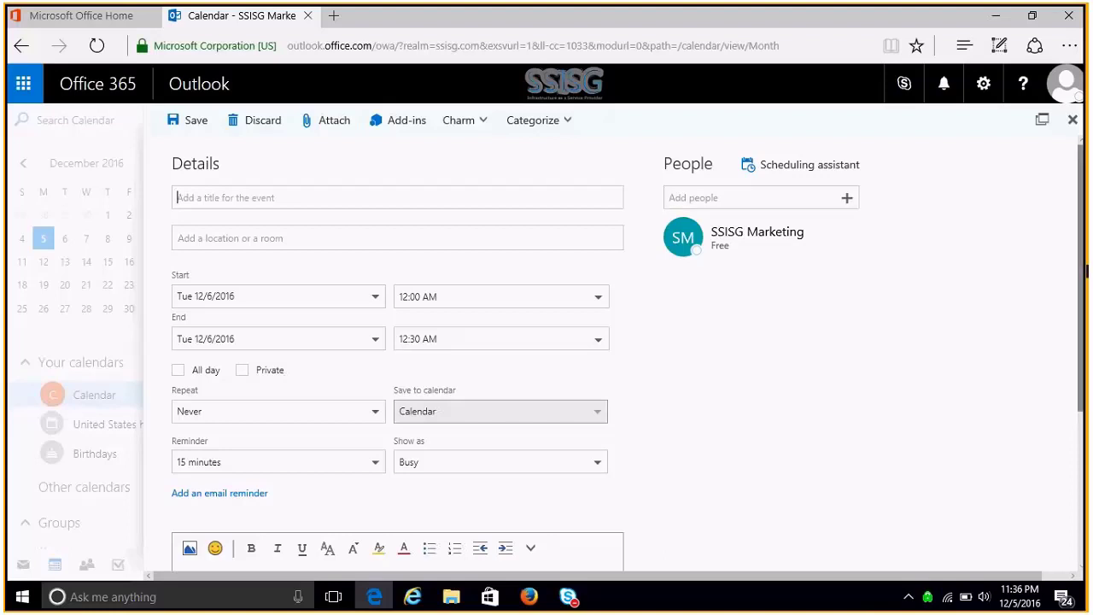
{"action": "left_click_drag", "start_coordinate": [1084, 271], "coordinate": [1086, 395]}
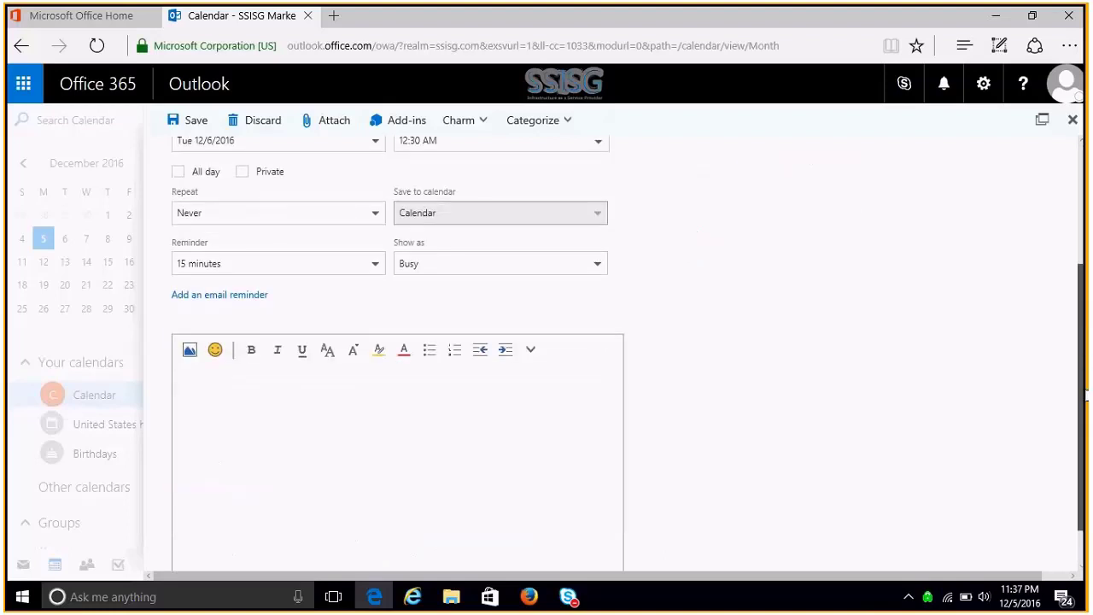
{"action": "left_click", "coordinate": [398, 419]}
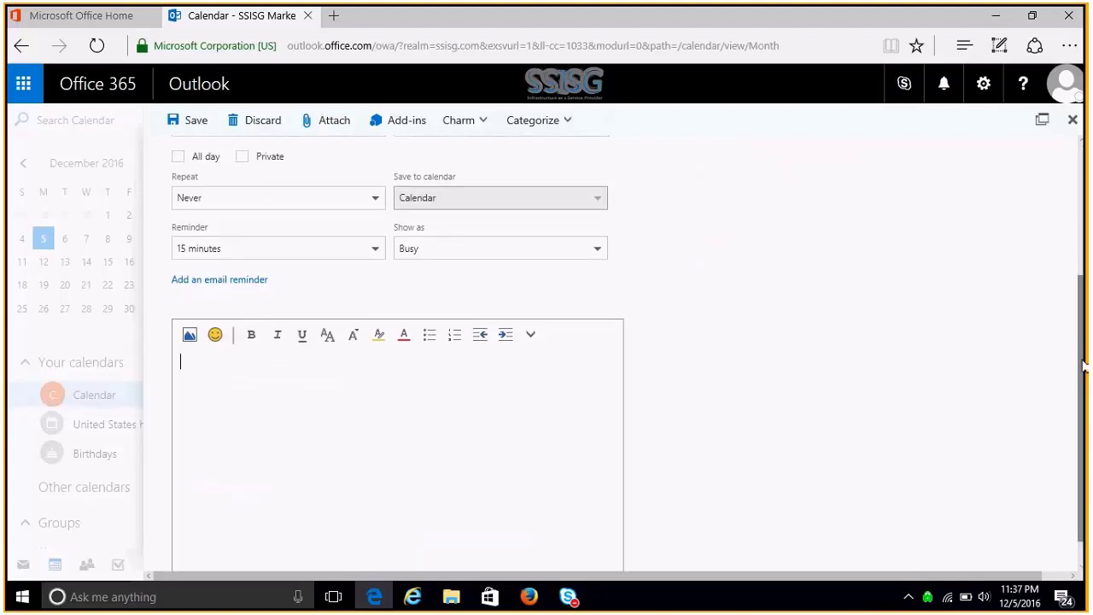
{"action": "left_click_drag", "start_coordinate": [1083, 365], "coordinate": [1076, 181]}
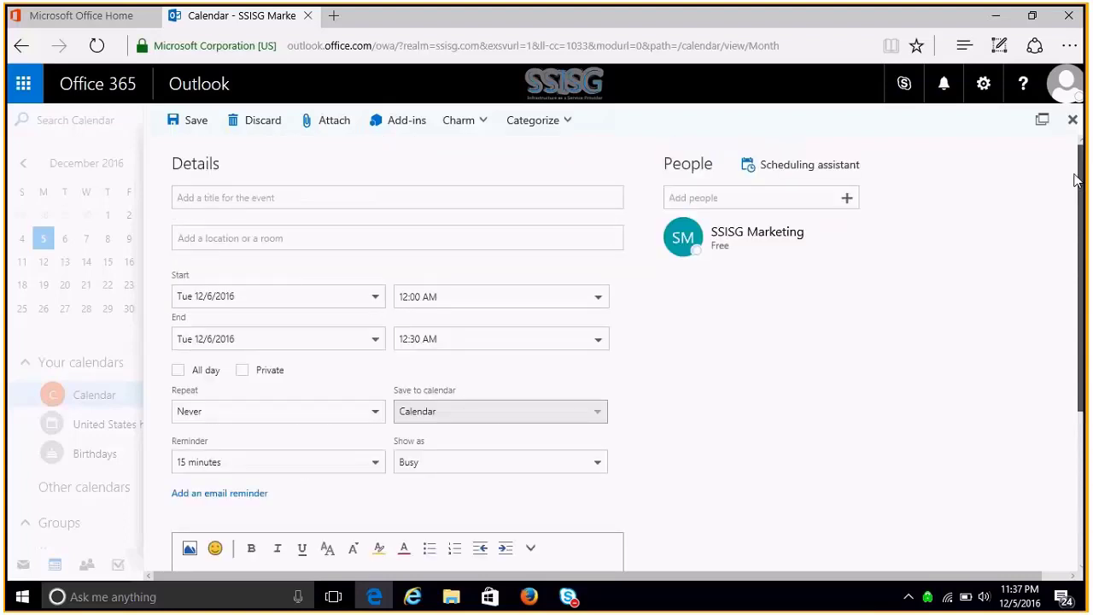
{"action": "left_click", "coordinate": [906, 85]}
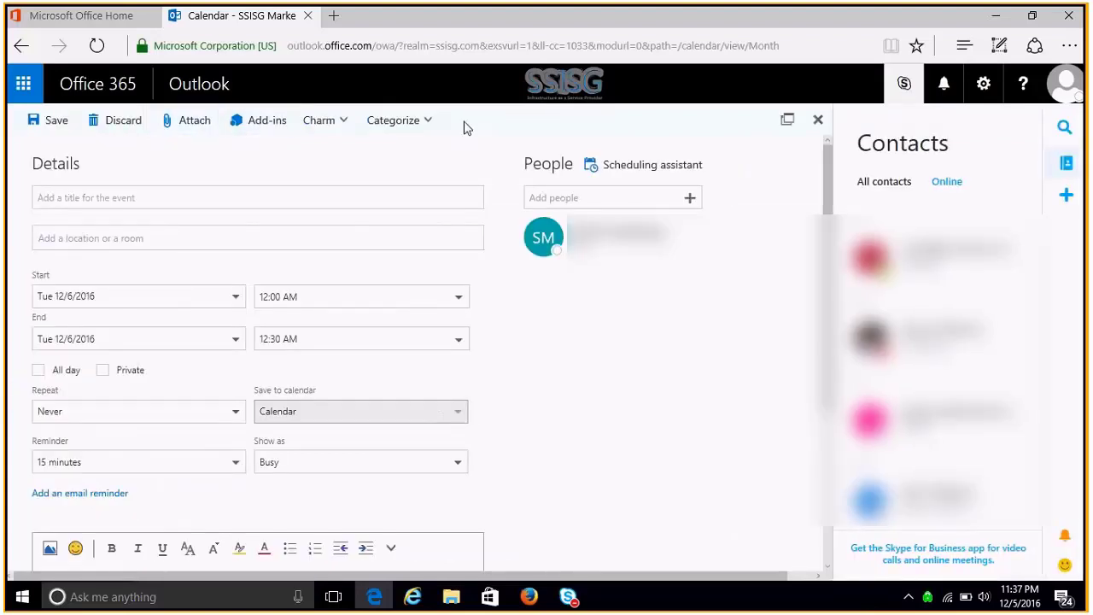
- Discard the event form and glance at the account presence card
{"action": "left_click", "coordinate": [818, 121]}
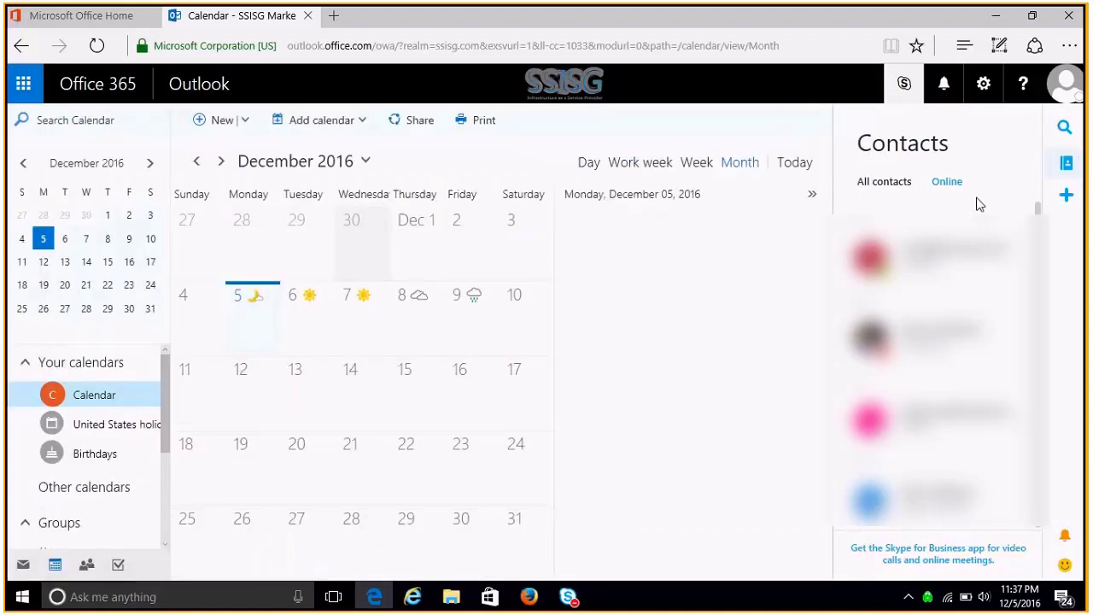
{"action": "left_click", "coordinate": [1069, 89]}
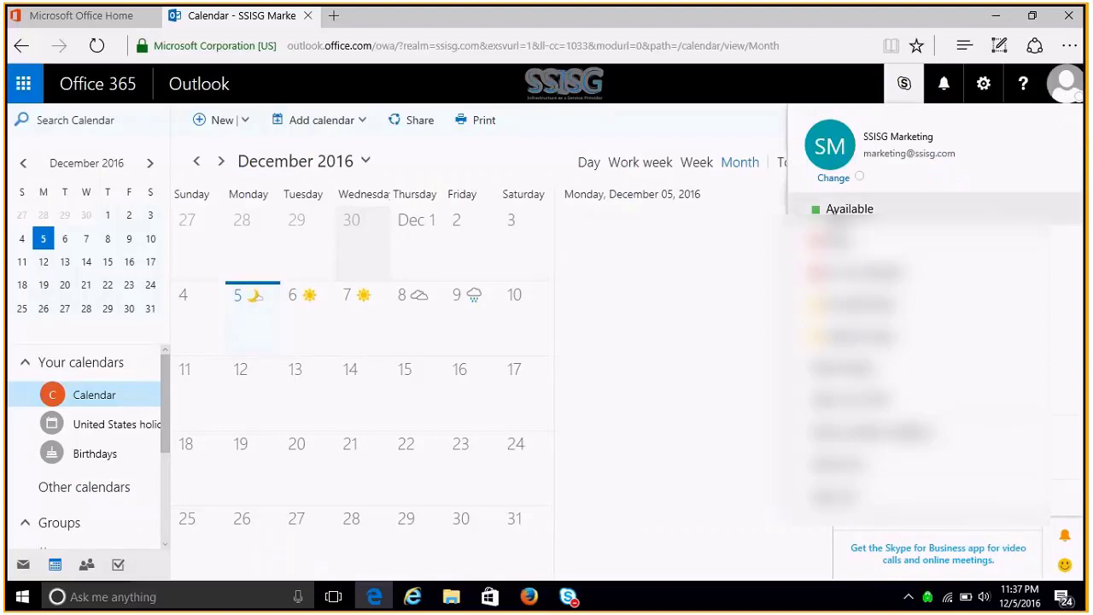
{"action": "left_click", "coordinate": [837, 213]}
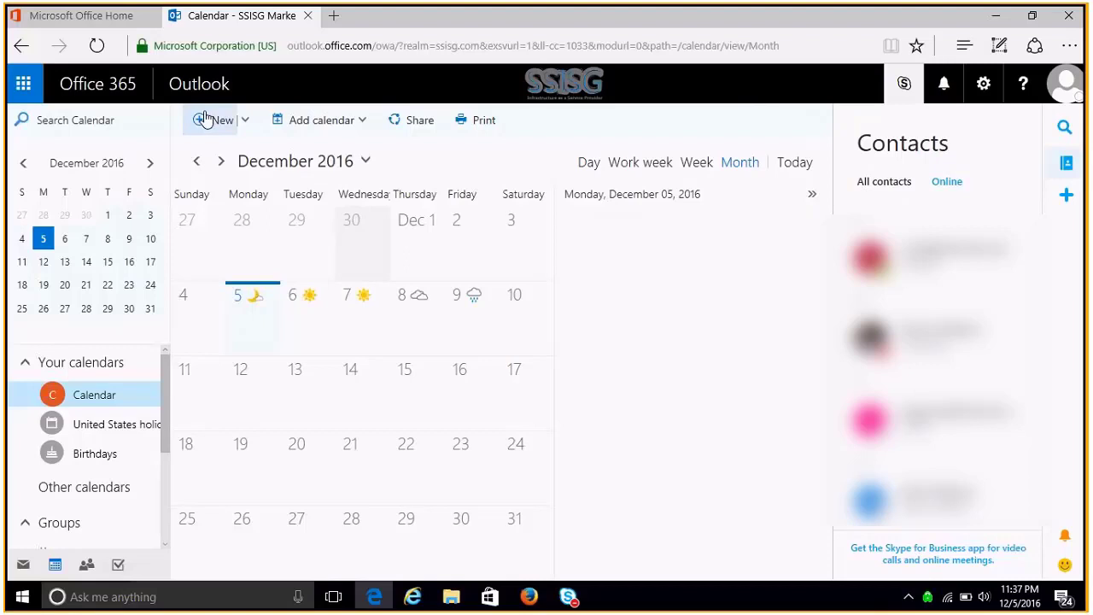
- Start a fresh blank calendar event from the New menu
{"action": "left_click", "coordinate": [363, 122]}
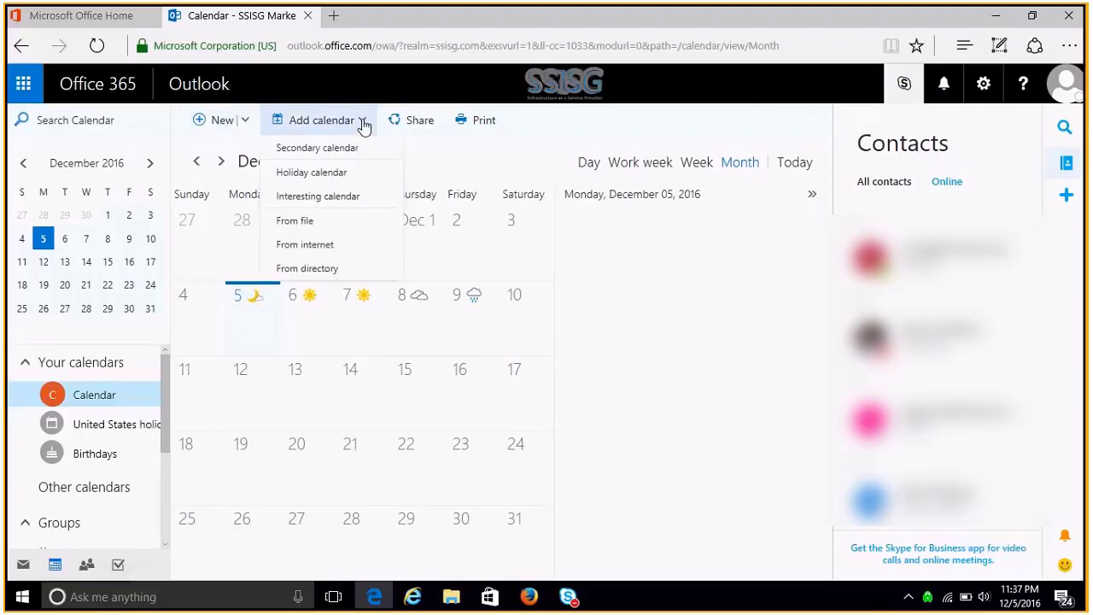
{"action": "left_click", "coordinate": [245, 123]}
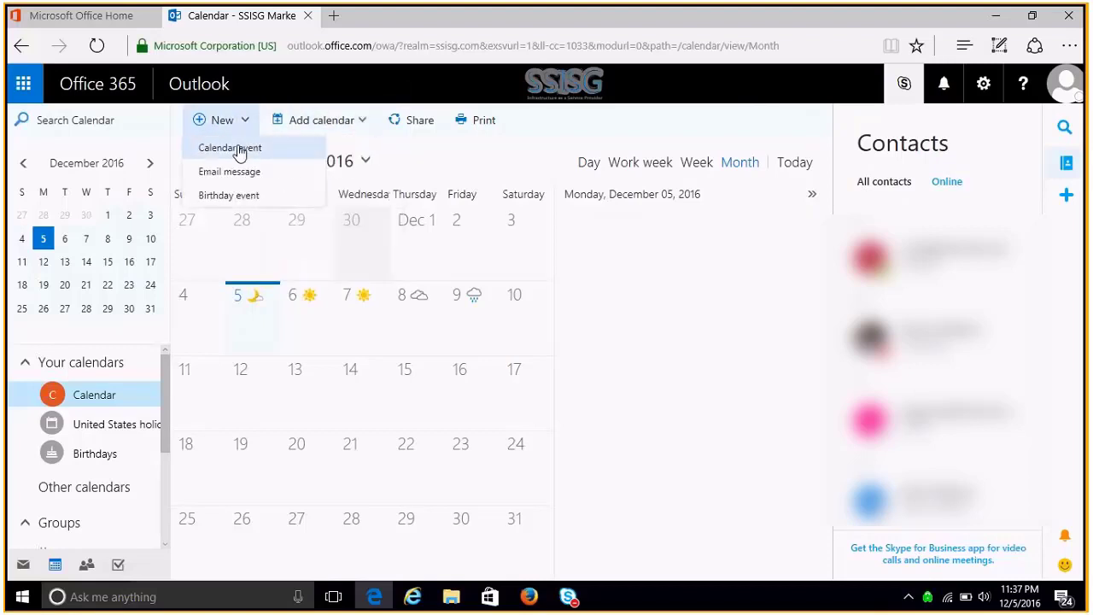
{"action": "left_click", "coordinate": [239, 149]}
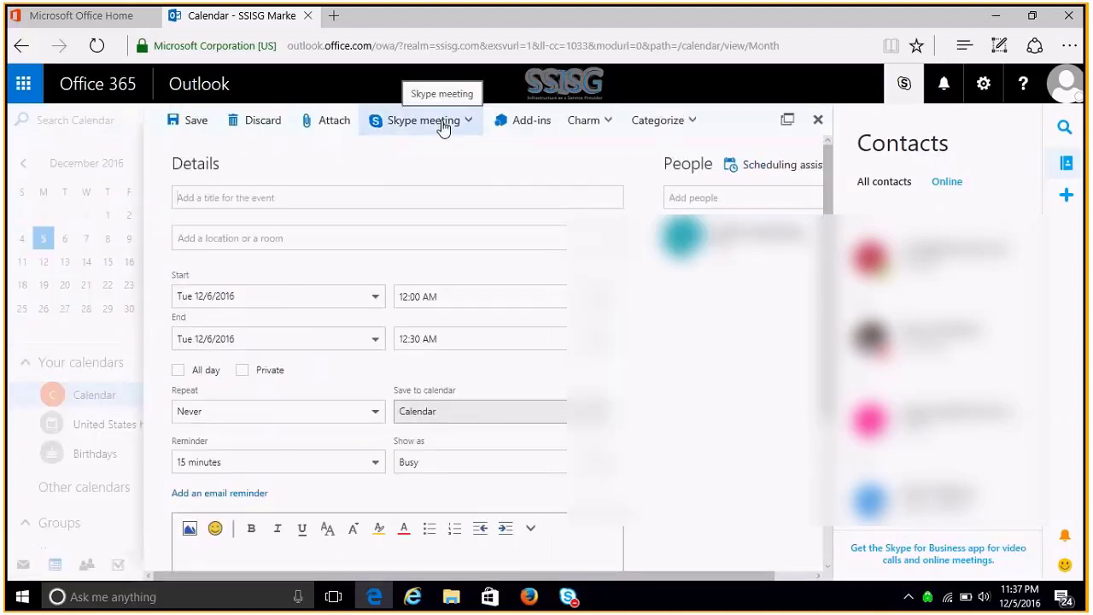
- Turn the event into a Skype meeting with an Online meeting location and join link
{"action": "left_click", "coordinate": [443, 126]}
{"action": "left_click", "coordinate": [441, 148]}
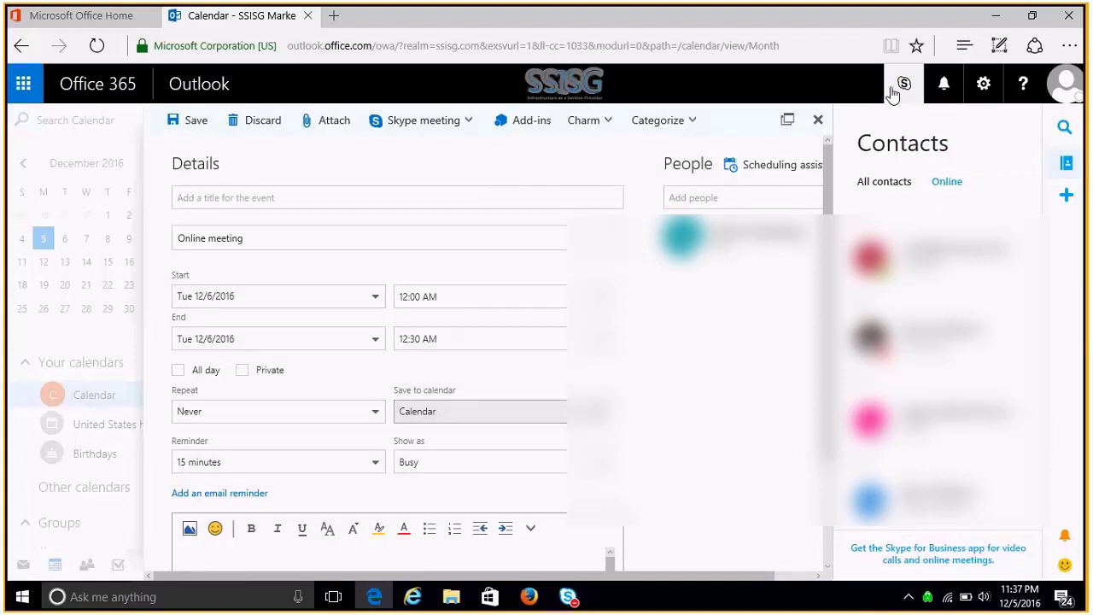
{"action": "left_click", "coordinate": [1065, 89]}
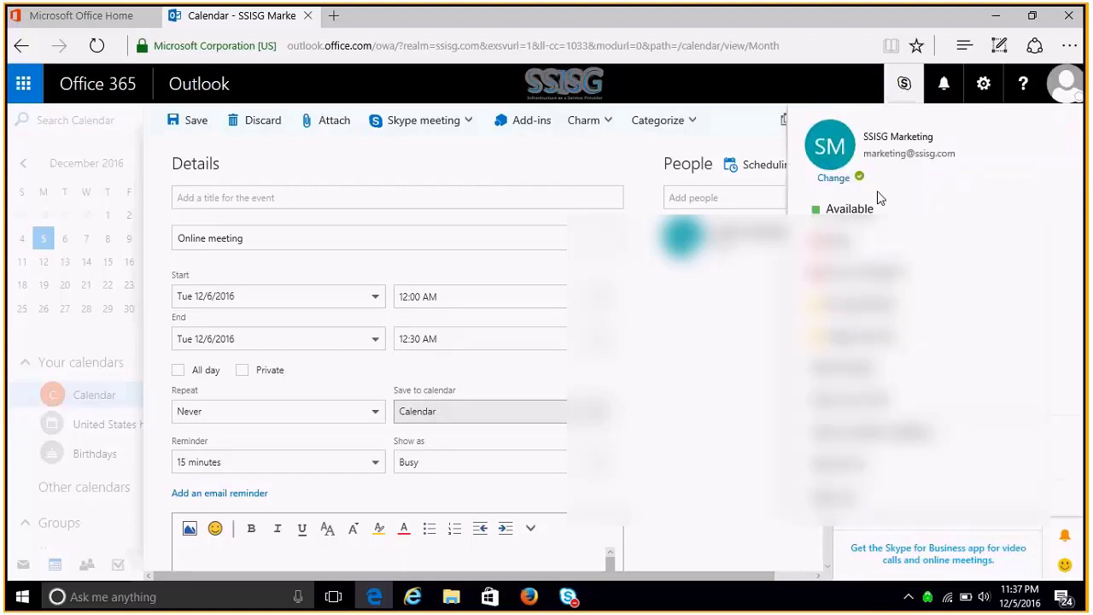
{"action": "left_click", "coordinate": [820, 77]}
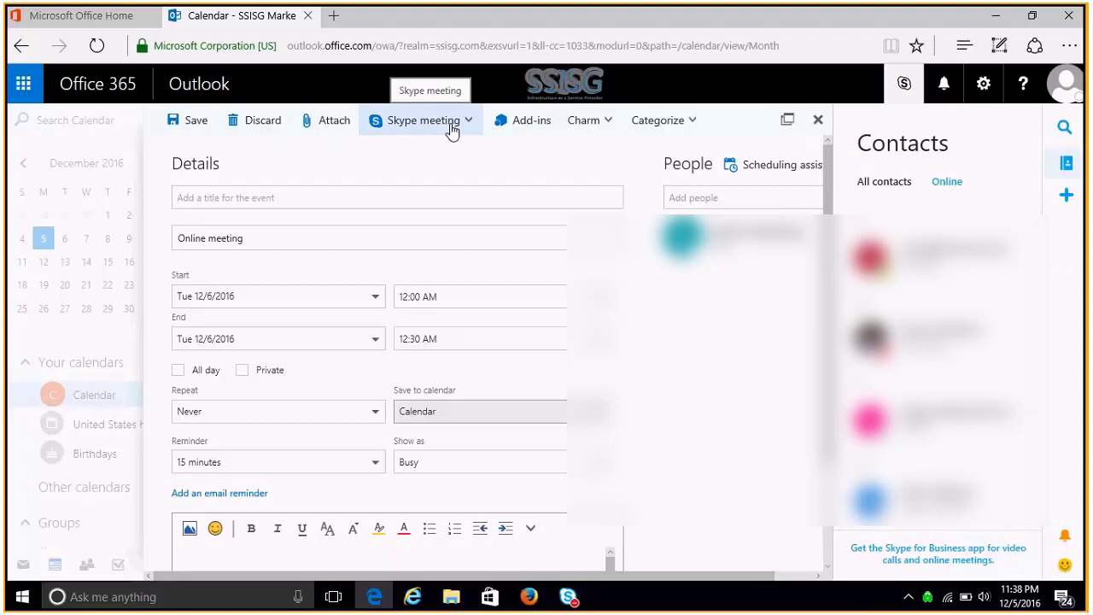
- Get ready to fill in the title and add attendees to the meeting
{"action": "left_click", "coordinate": [439, 191]}
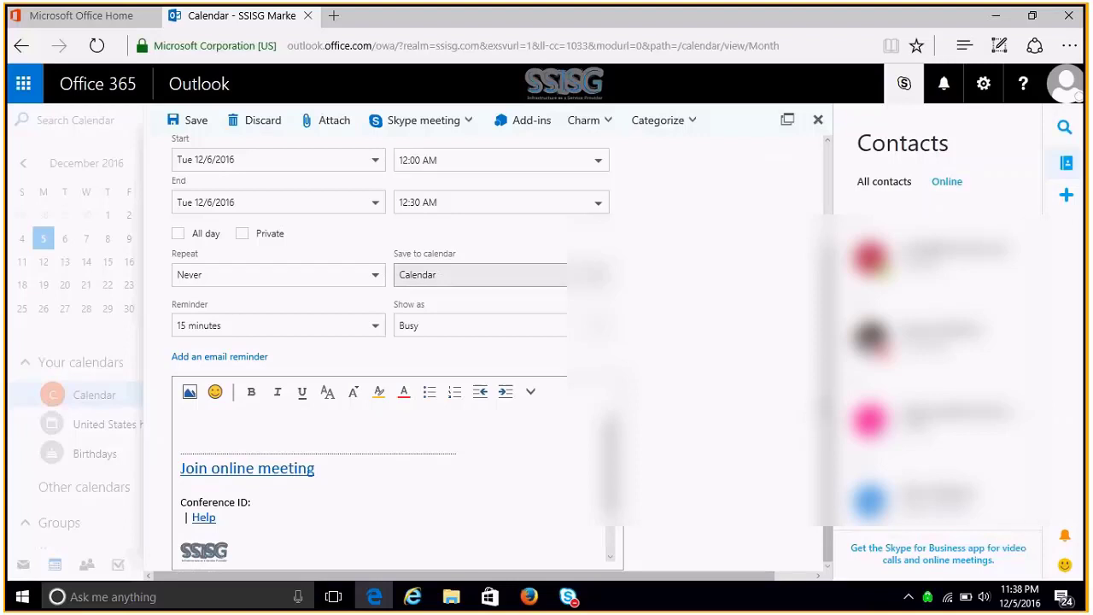
{"action": "scroll", "coordinate": [747, 202], "scroll_direction": "up", "scroll_amount": 3}
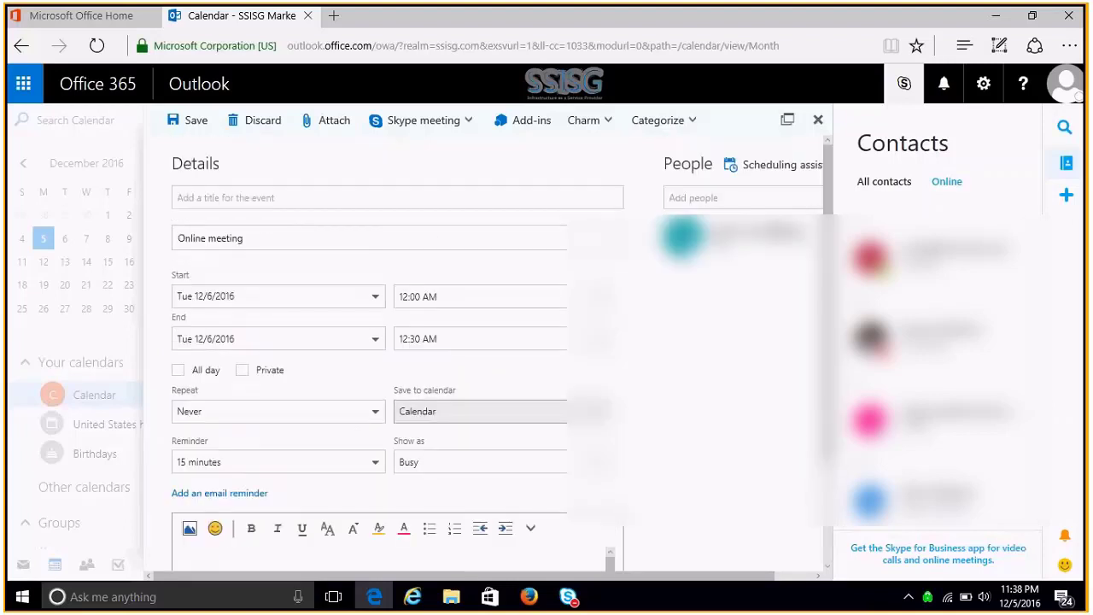
{"action": "left_click", "coordinate": [746, 202]}
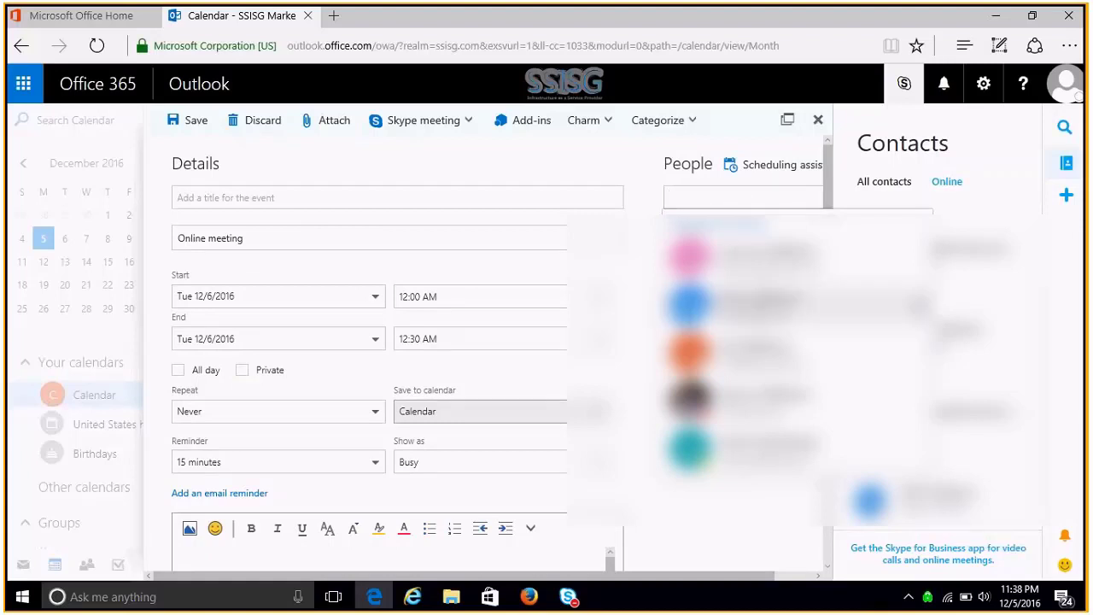
- Add the suggested contact as attendee and title the event 'Business Meeting'
{"action": "left_click", "coordinate": [760, 312]}
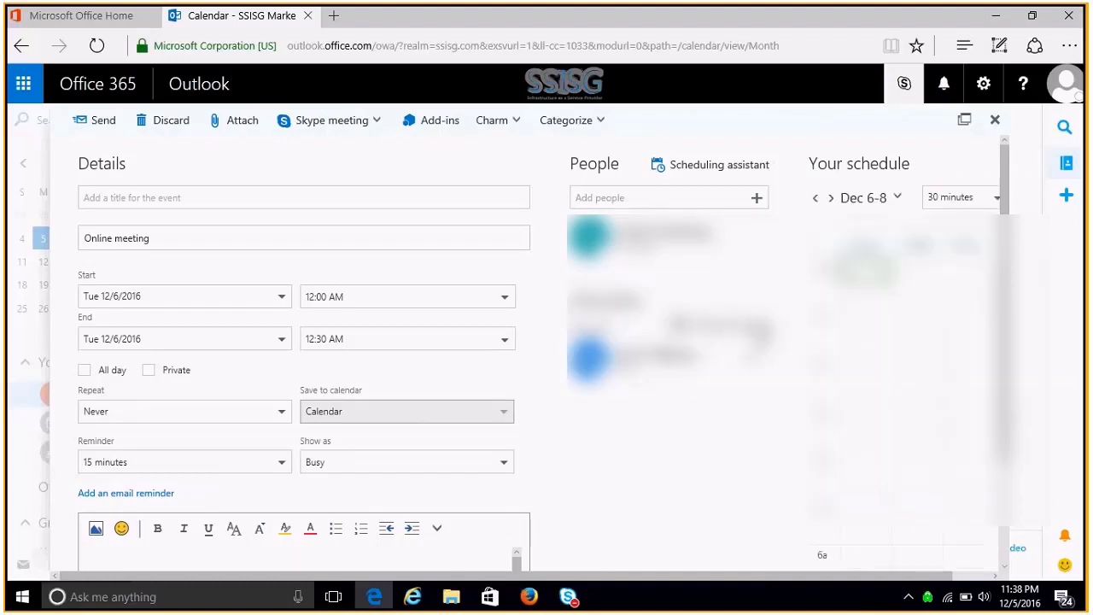
{"action": "left_click", "coordinate": [283, 202]}
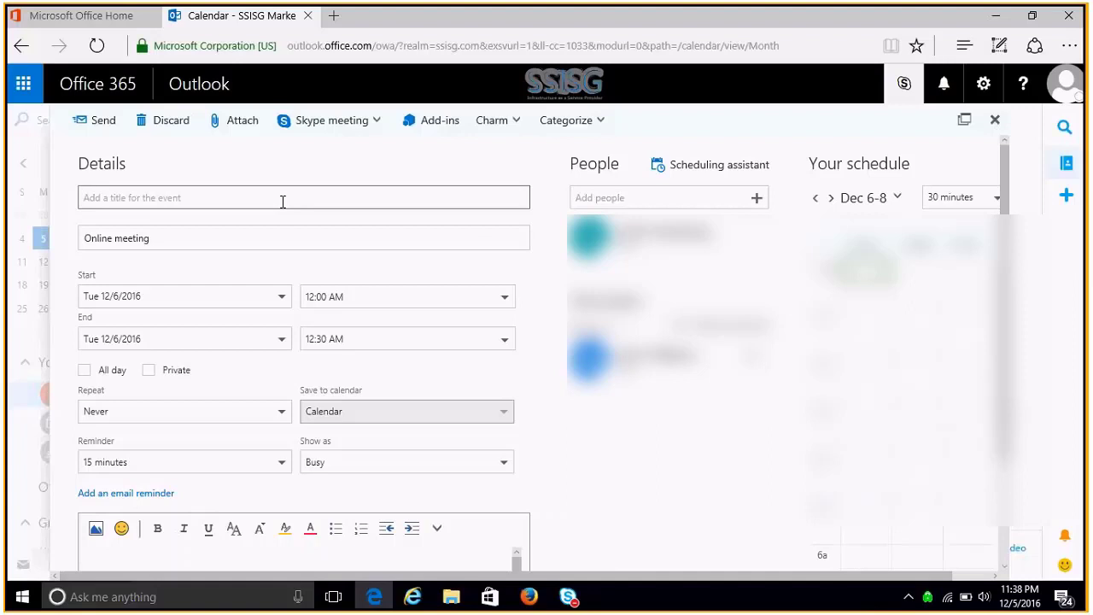
{"action": "type", "text": "Business "}
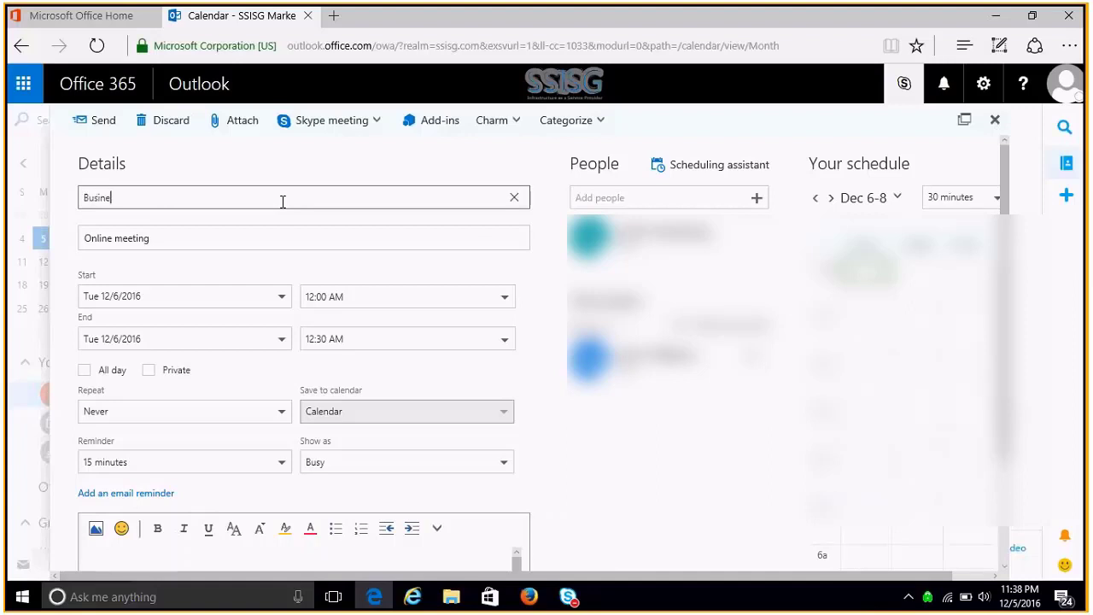
{"action": "type", "text": "Meeting"}
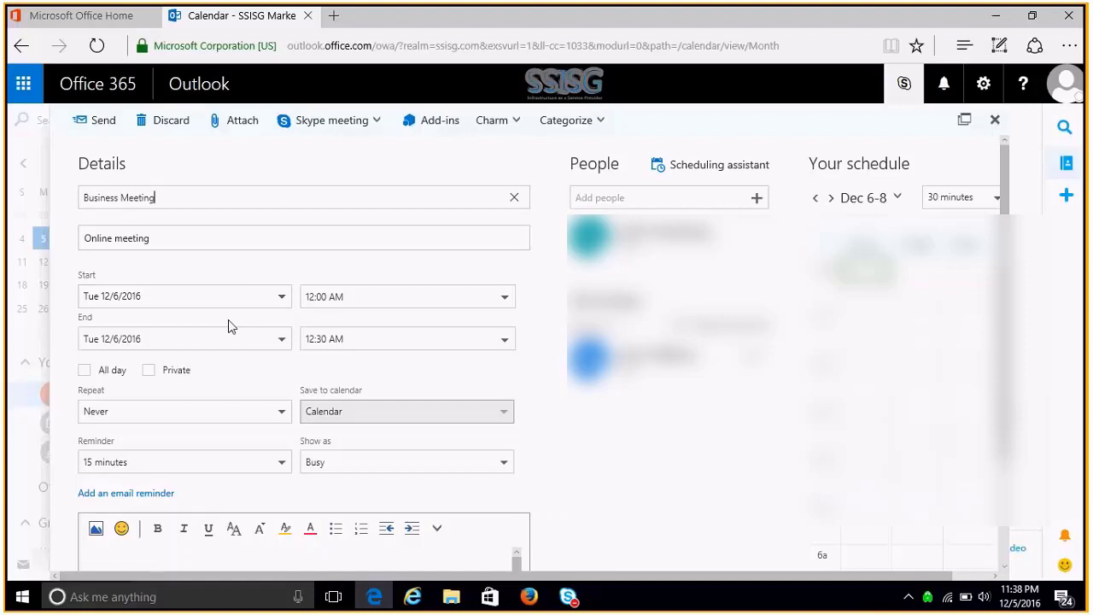
- Set the meeting to start at 2:30 PM, ending 3:00 PM
{"action": "left_click", "coordinate": [283, 296]}
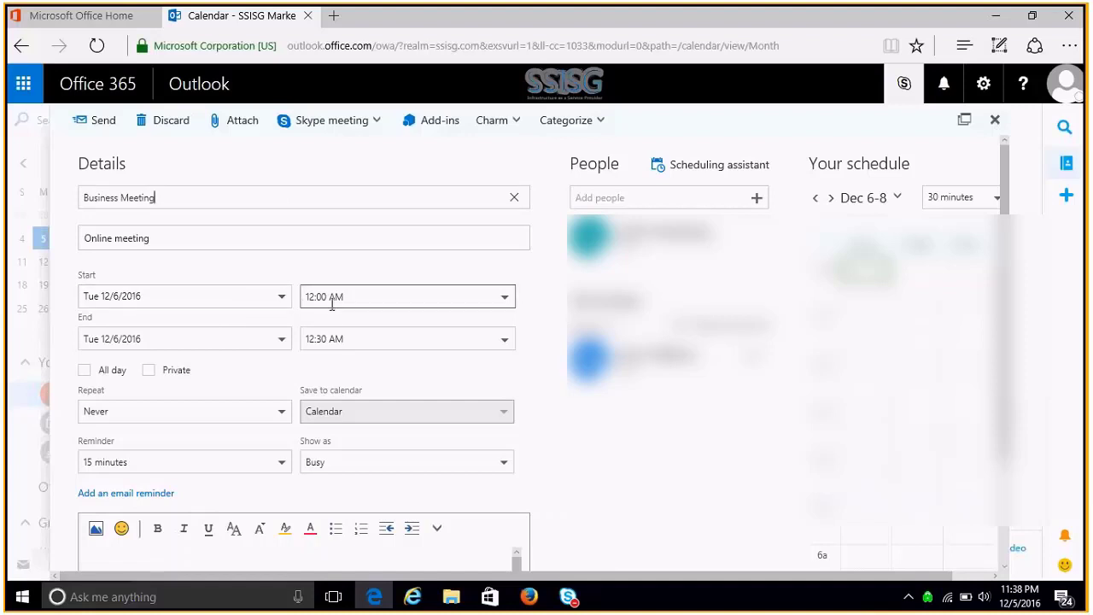
{"action": "left_click", "coordinate": [505, 299]}
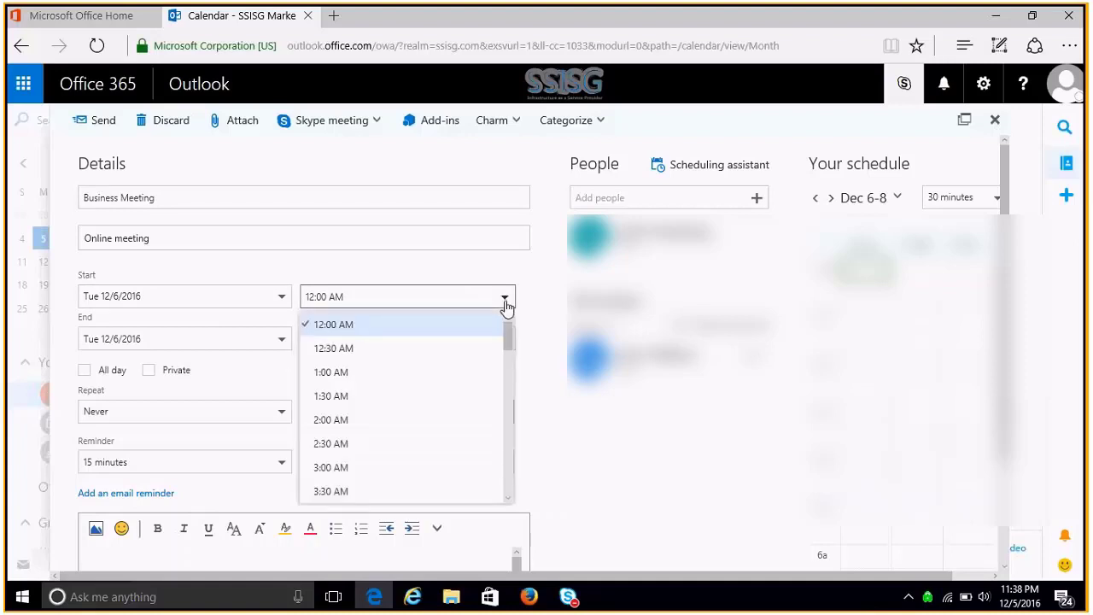
{"action": "scroll", "coordinate": [504, 396], "scroll_direction": "down", "scroll_amount": 2}
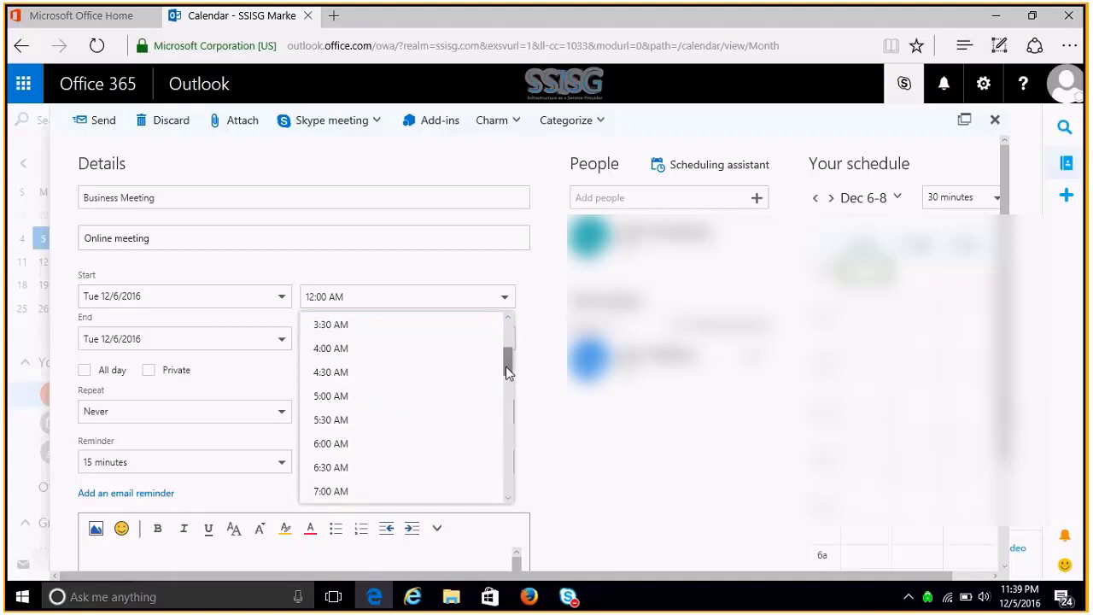
{"action": "left_click_drag", "start_coordinate": [506, 366], "coordinate": [506, 441]}
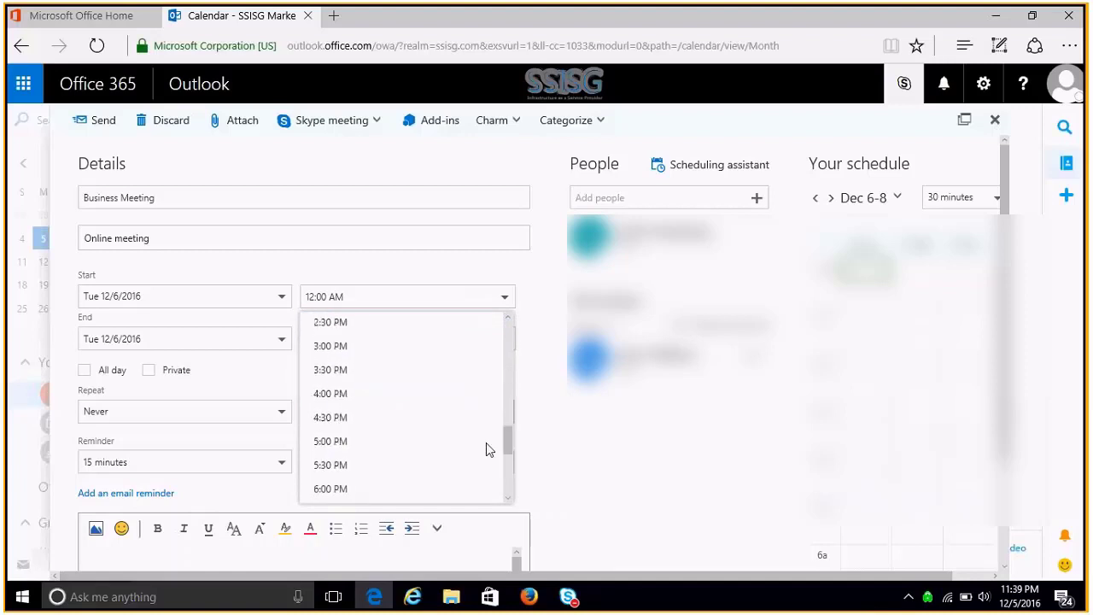
{"action": "left_click", "coordinate": [367, 332]}
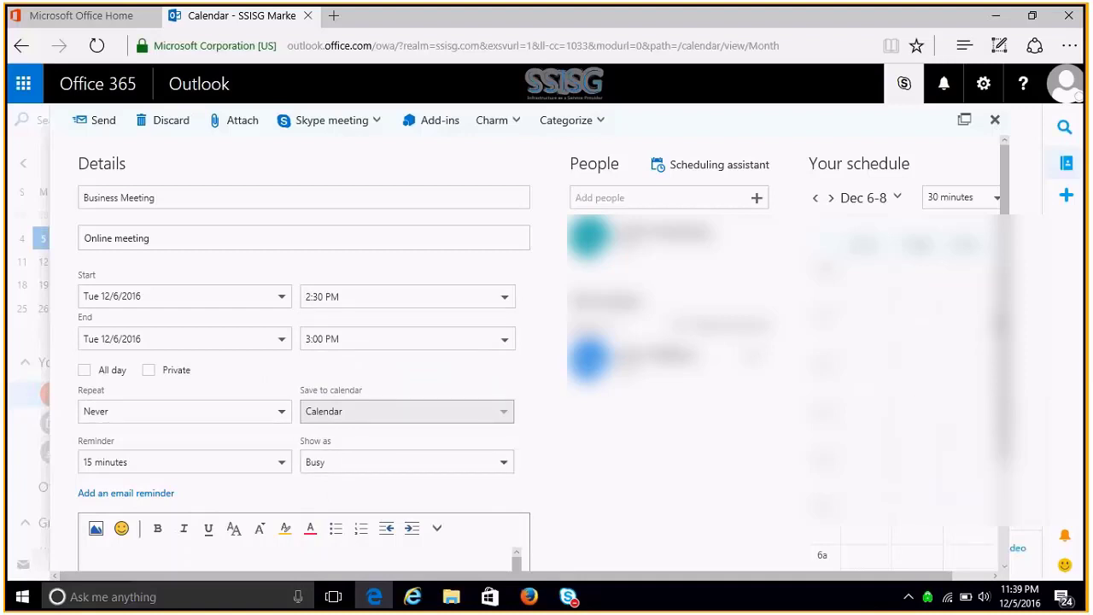
{"action": "left_click_drag", "start_coordinate": [1005, 342], "coordinate": [1005, 442]}
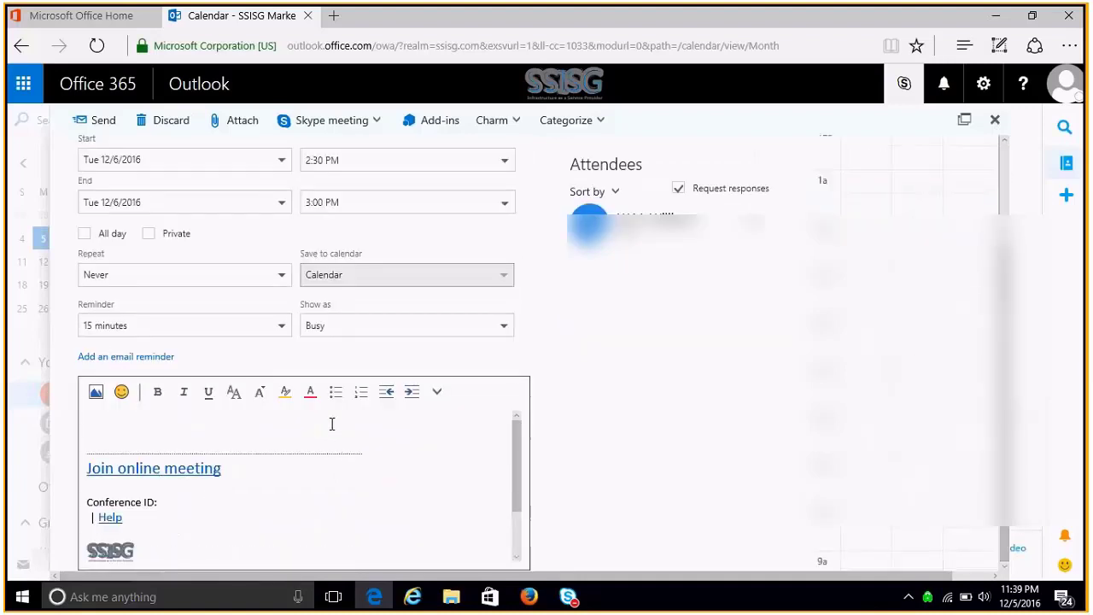
- Write 'Quick meeting - Business Related' and 'Click the link below to join at the specified date and time. Thanks!' in the description
{"action": "left_click", "coordinate": [332, 424]}
{"action": "type", "text": "Quick meeting"}
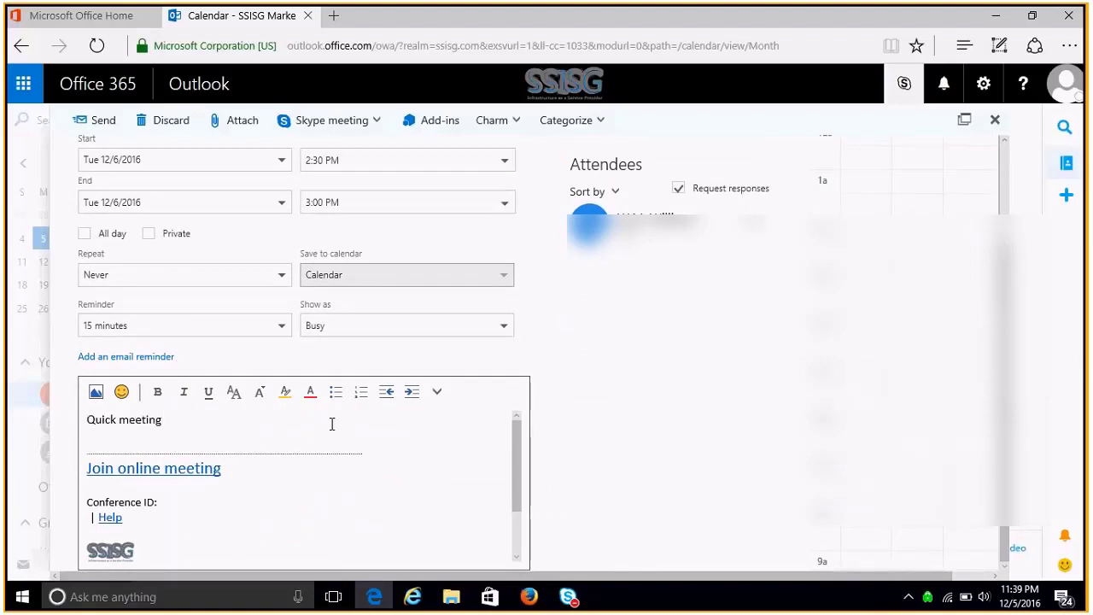
{"action": "type", "text": " - Business Related"}
{"action": "key", "text": "Return"}
{"action": "key", "text": "Return"}
{"action": "type", "text": "C"}
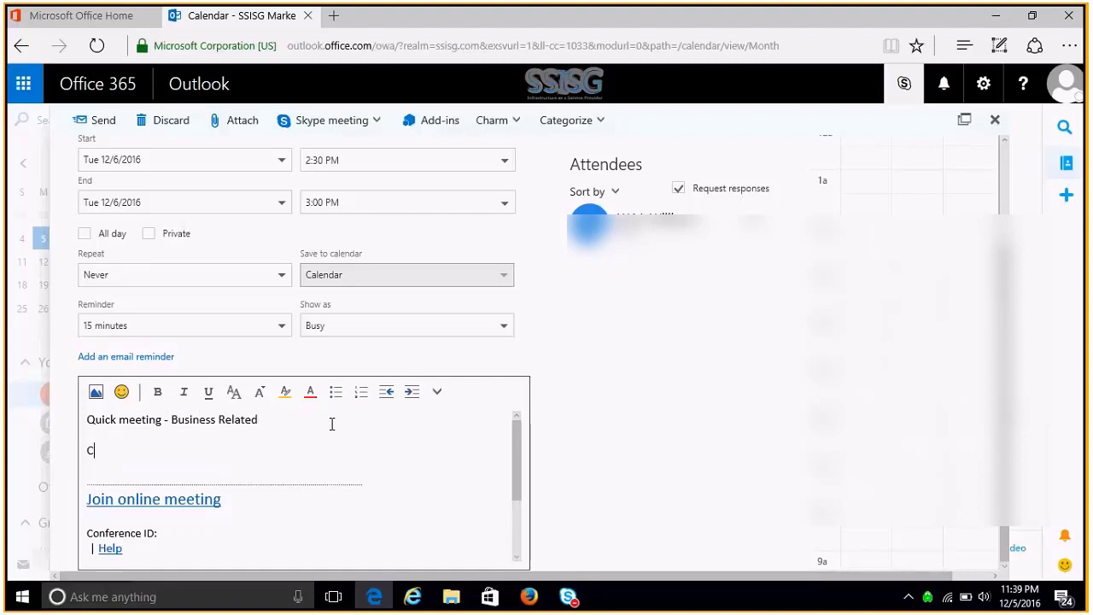
{"action": "type", "text": "lick the link below t"}
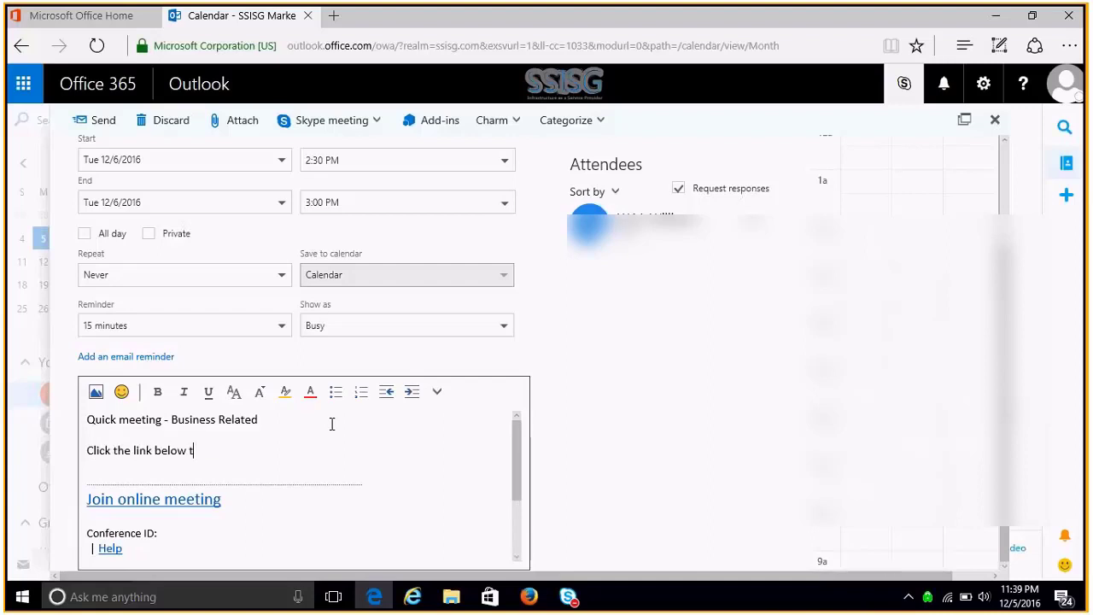
{"action": "type", "text": "o join at the specified "}
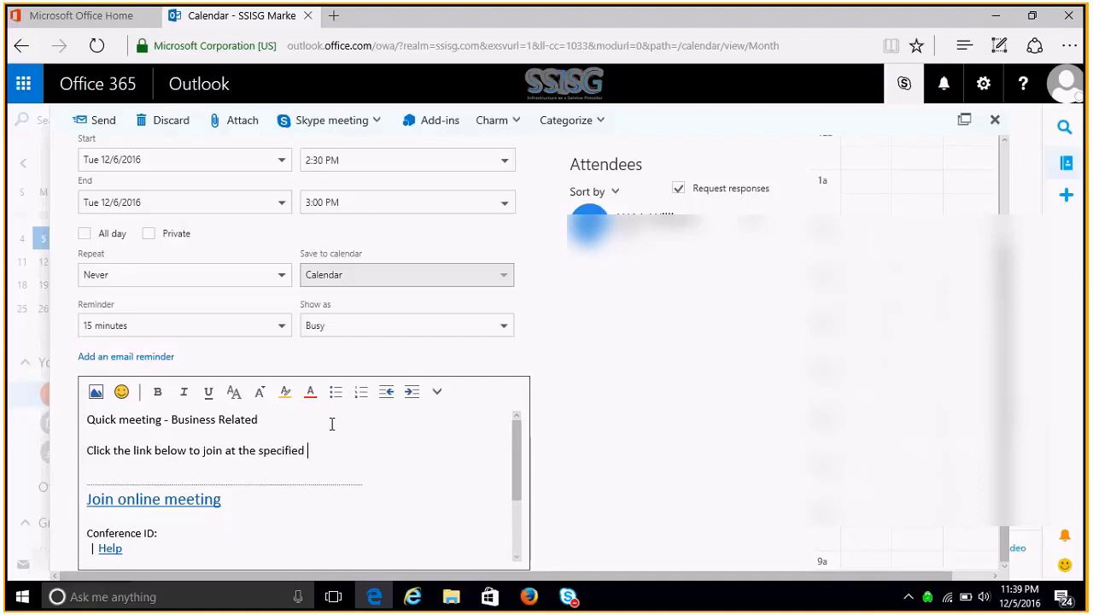
{"action": "type", "text": "date and time. Thanks!"}
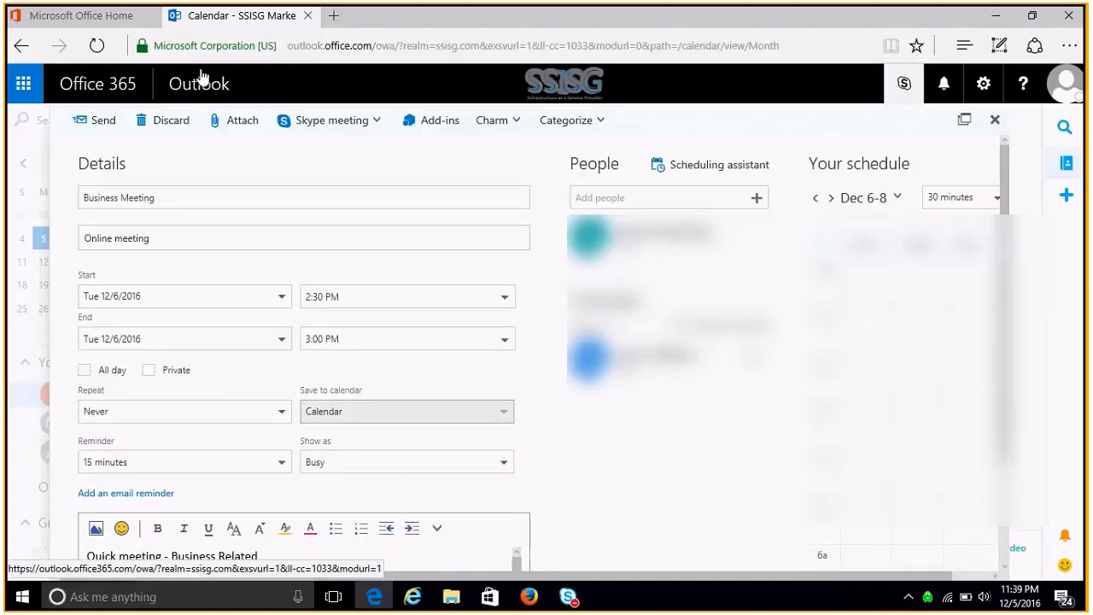
- Send the invitation and preview the 2:30 PM Business Meeting on December 6
{"action": "left_click", "coordinate": [89, 130]}
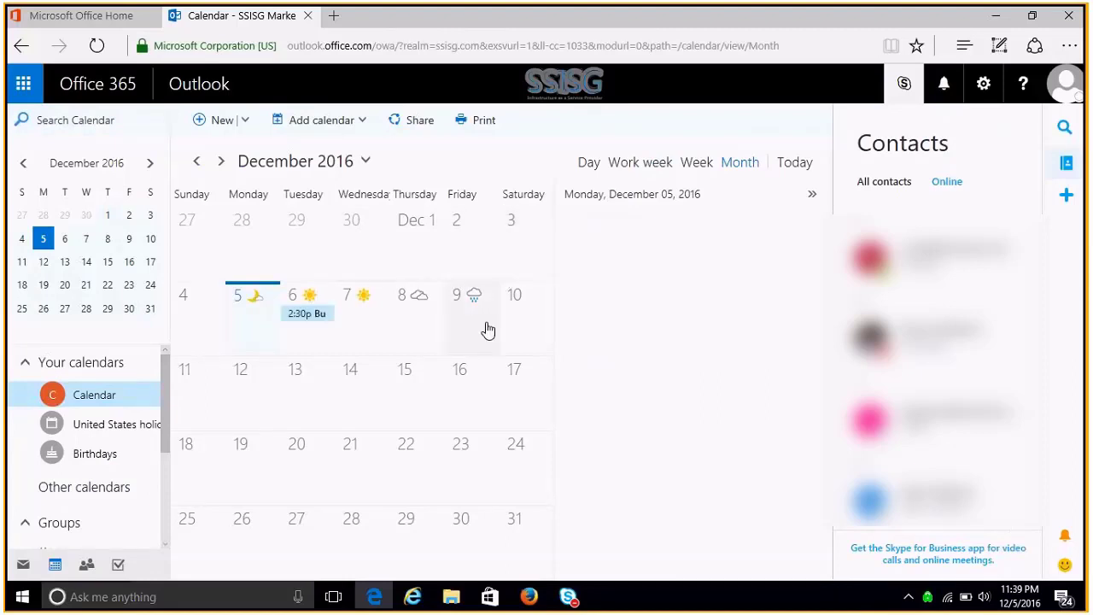
{"action": "left_click", "coordinate": [309, 316]}
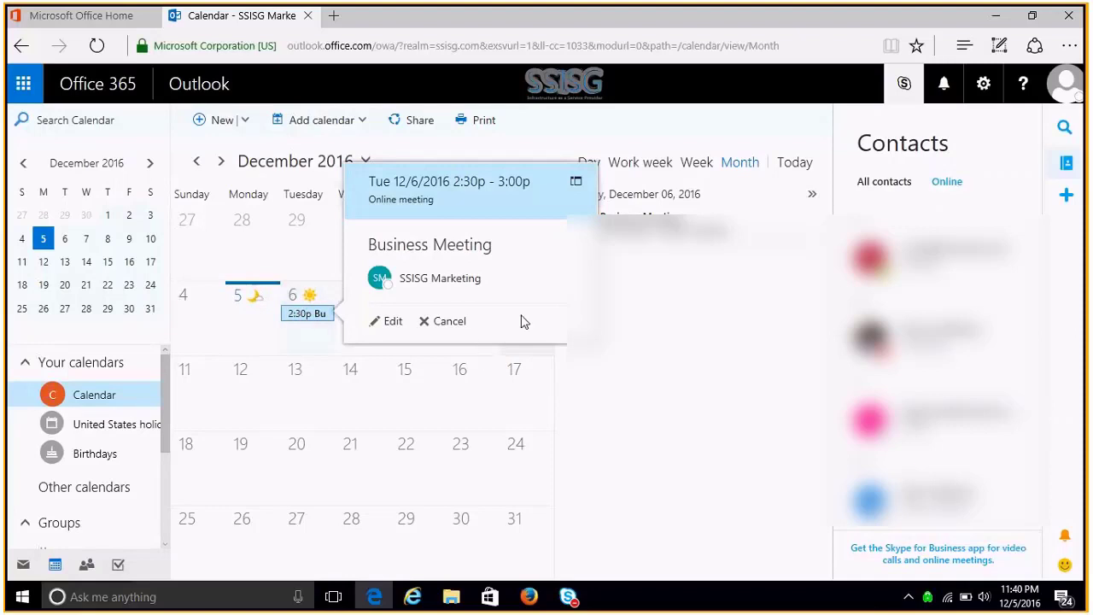
{"action": "mouse_move", "coordinate": [549, 268]}
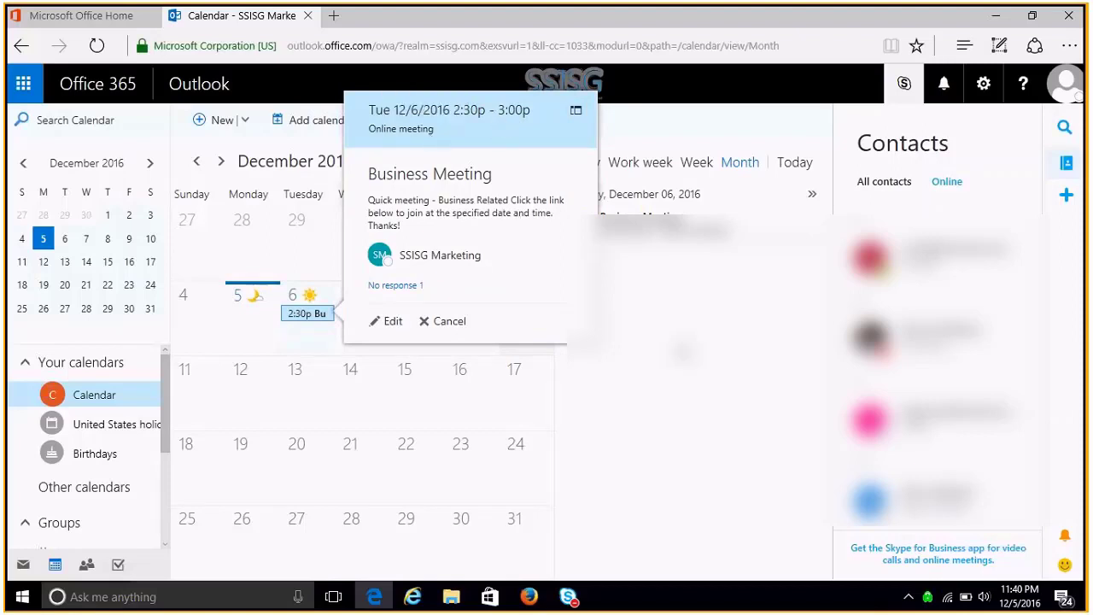
{"action": "left_click", "coordinate": [684, 351]}
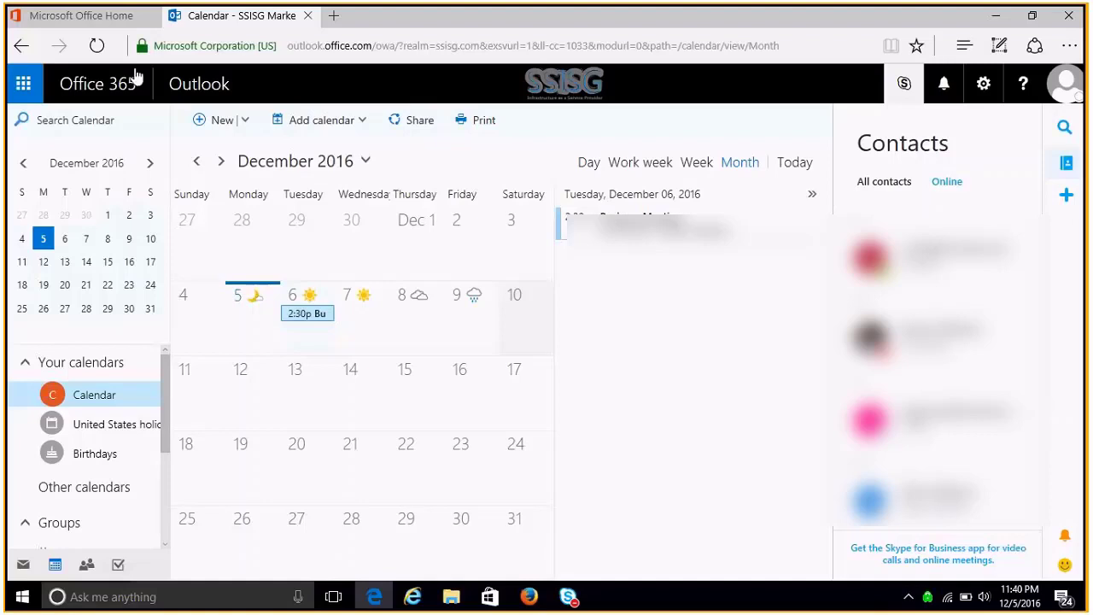
- Switch to OneDrive for Business through the app launcher
{"action": "left_click", "coordinate": [24, 84]}
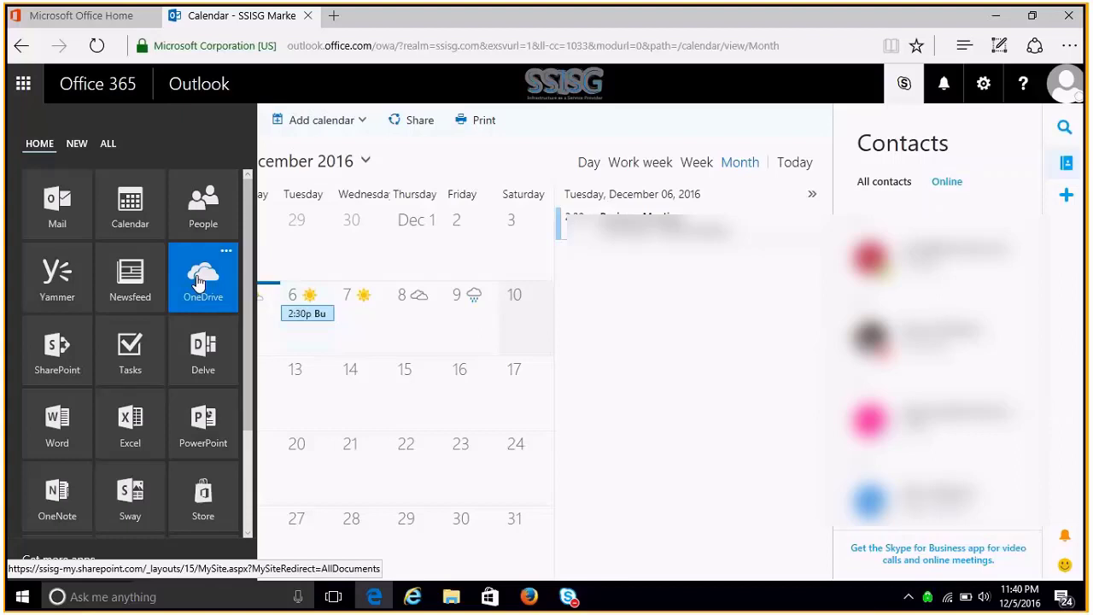
{"action": "left_click", "coordinate": [197, 281]}
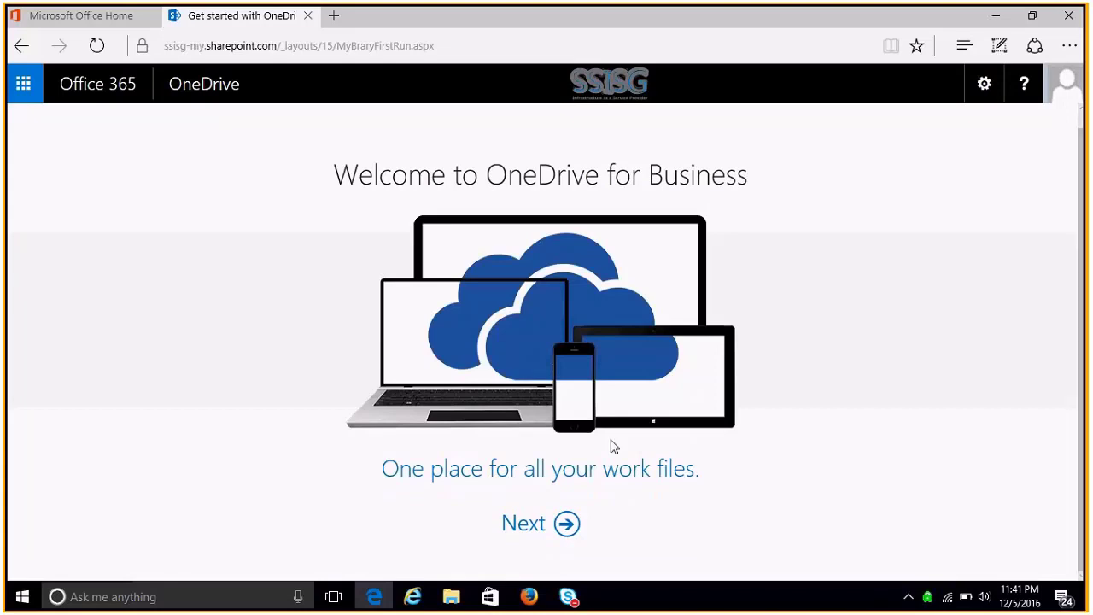
- Get past the OneDrive welcome screen and preview the Upload menu's Files and Folder options
{"action": "left_click", "coordinate": [533, 523]}
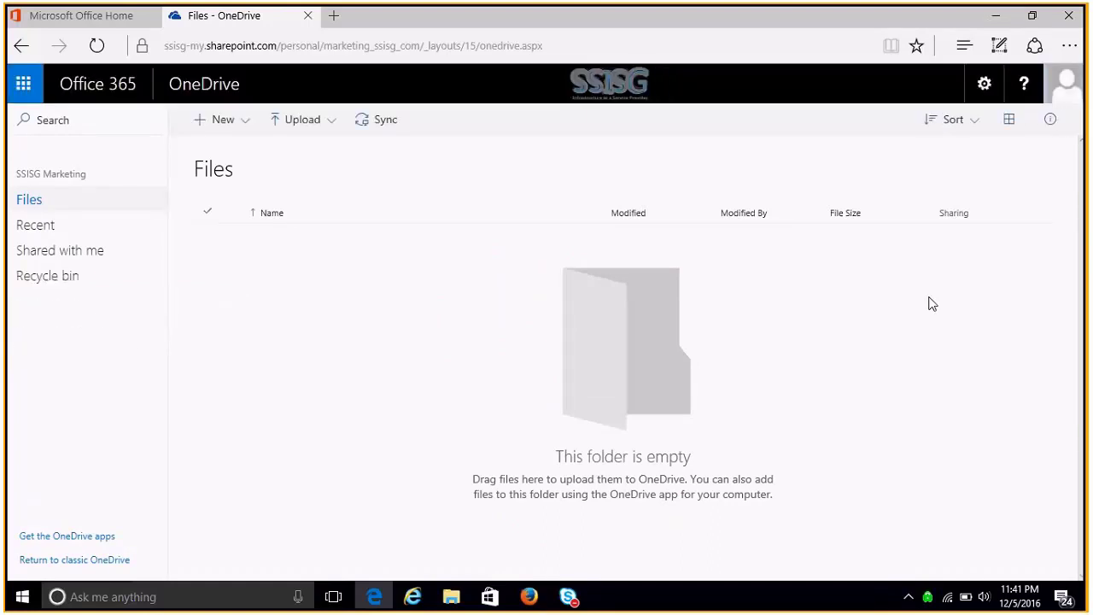
{"action": "left_click", "coordinate": [331, 125]}
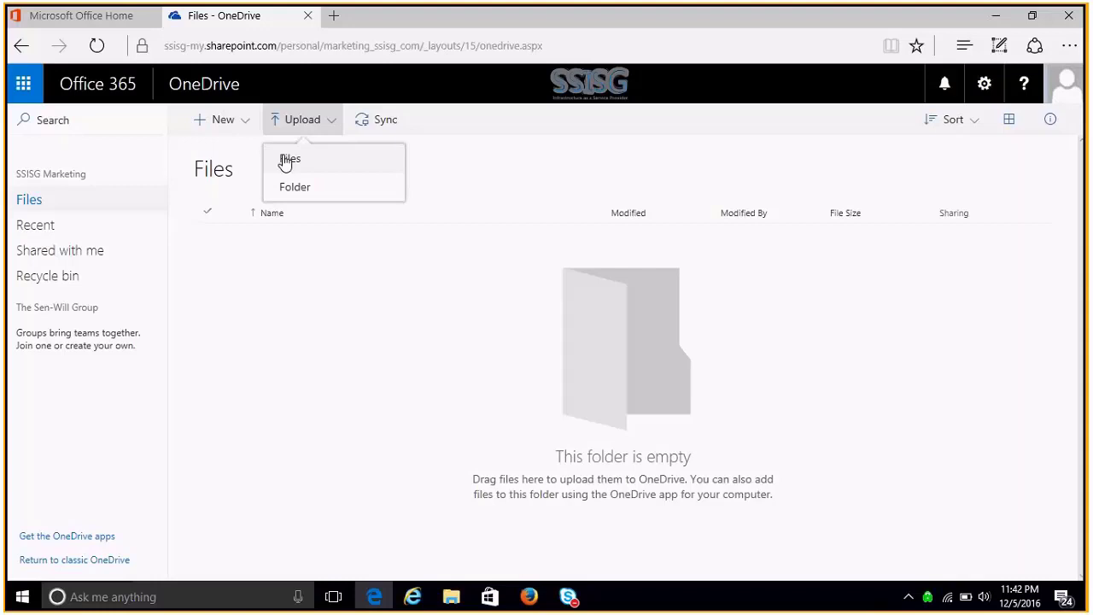
{"action": "left_click", "coordinate": [441, 184]}
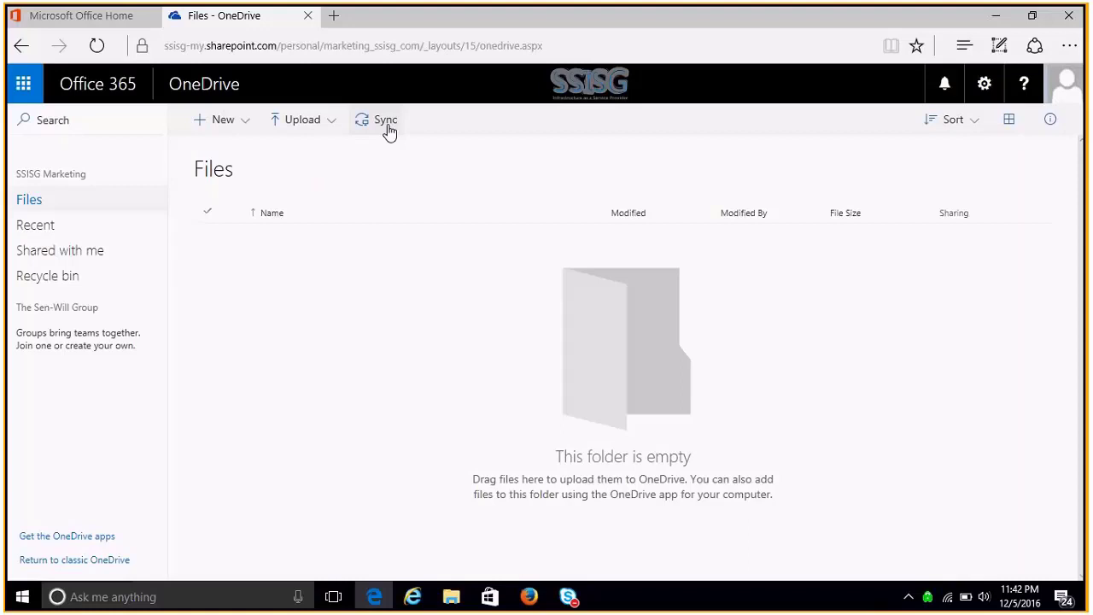
- Switch from OneDrive to Outlook's People page using the People tile in the Office 365 app launcher
{"action": "left_click", "coordinate": [26, 86]}
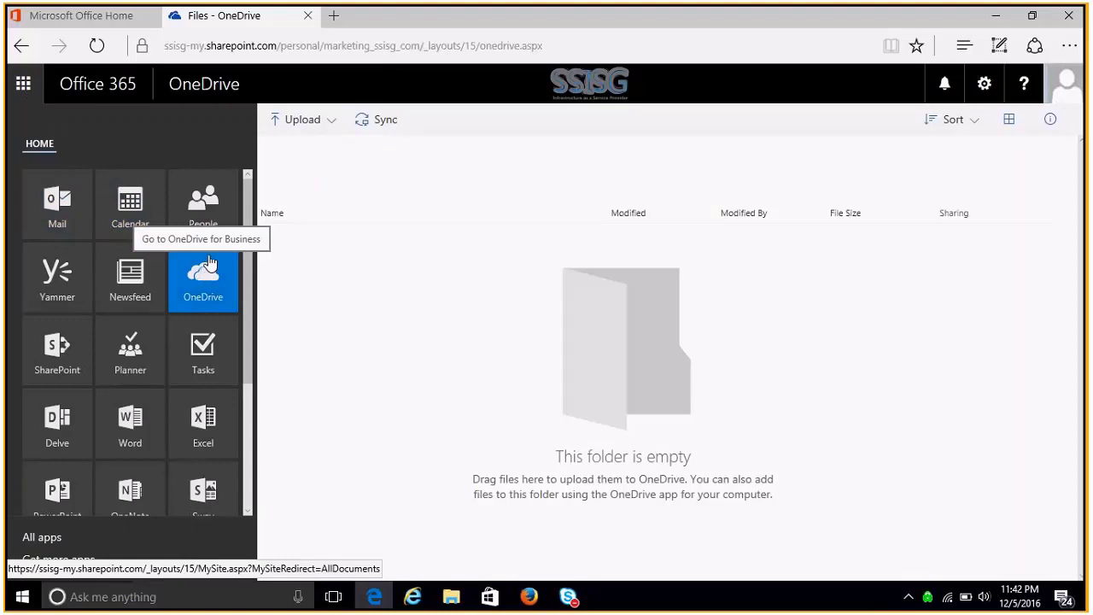
{"action": "left_click", "coordinate": [212, 215]}
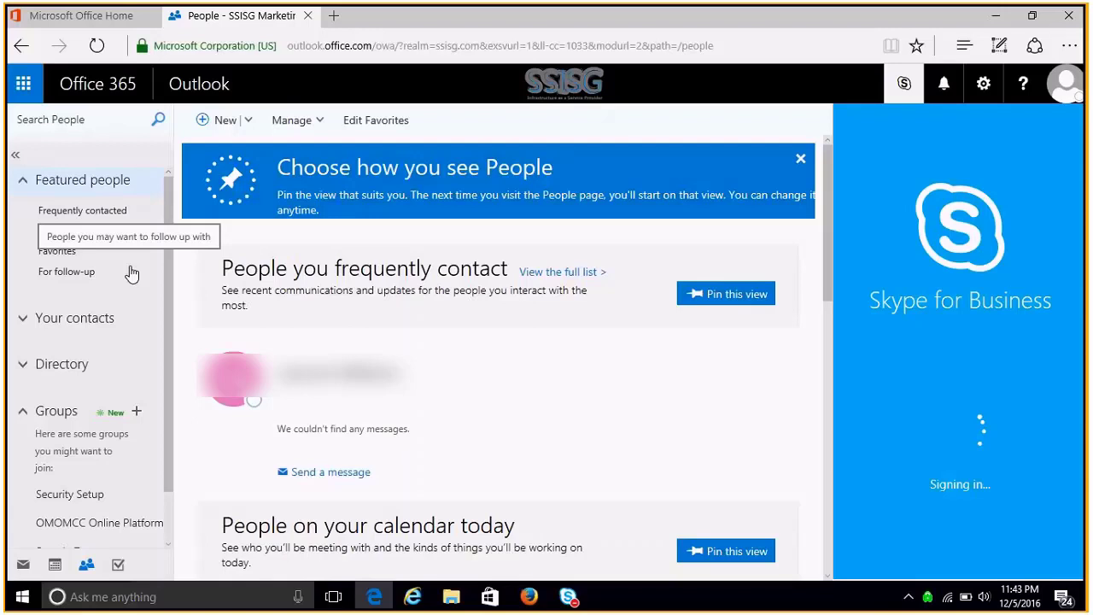
- Look through a blank Add contact form, cancel it unsaved, then show the Manage options
{"action": "left_click", "coordinate": [243, 123]}
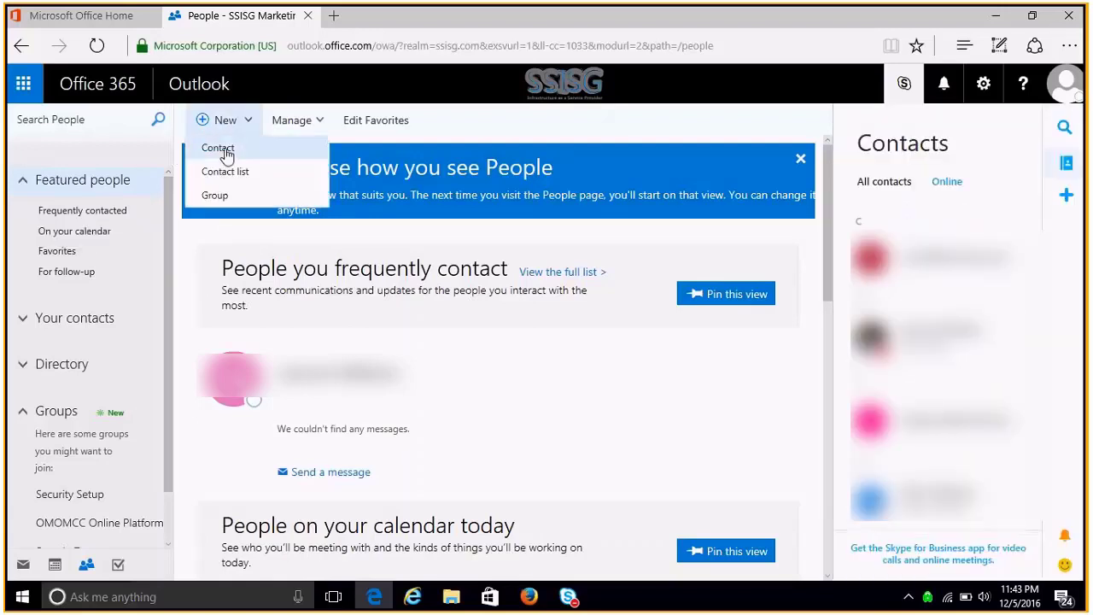
{"action": "left_click", "coordinate": [223, 149]}
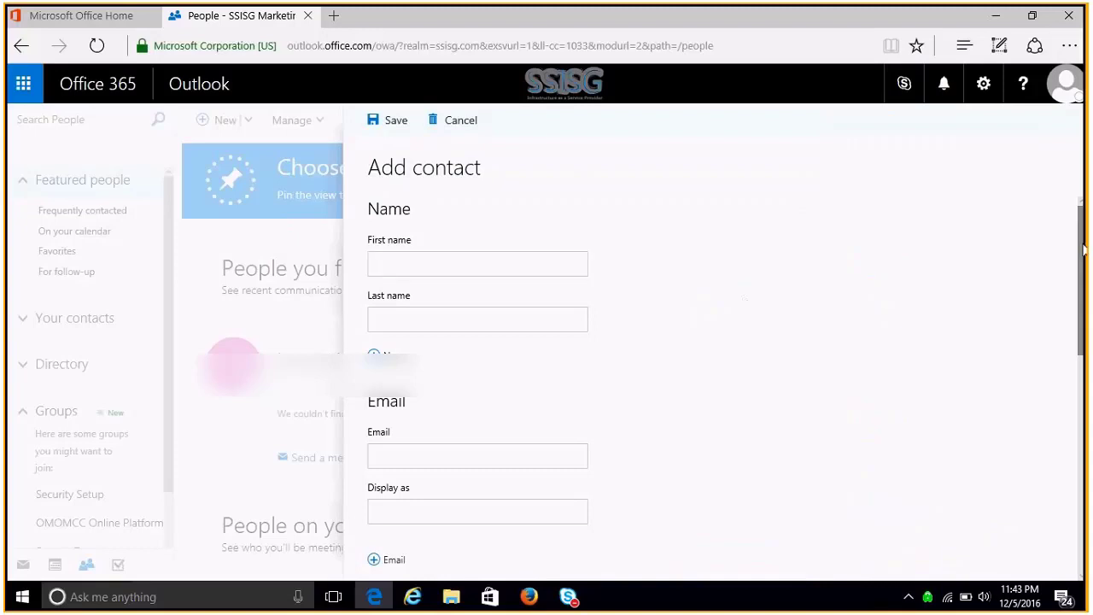
{"action": "left_click_drag", "start_coordinate": [1083, 248], "coordinate": [1087, 314]}
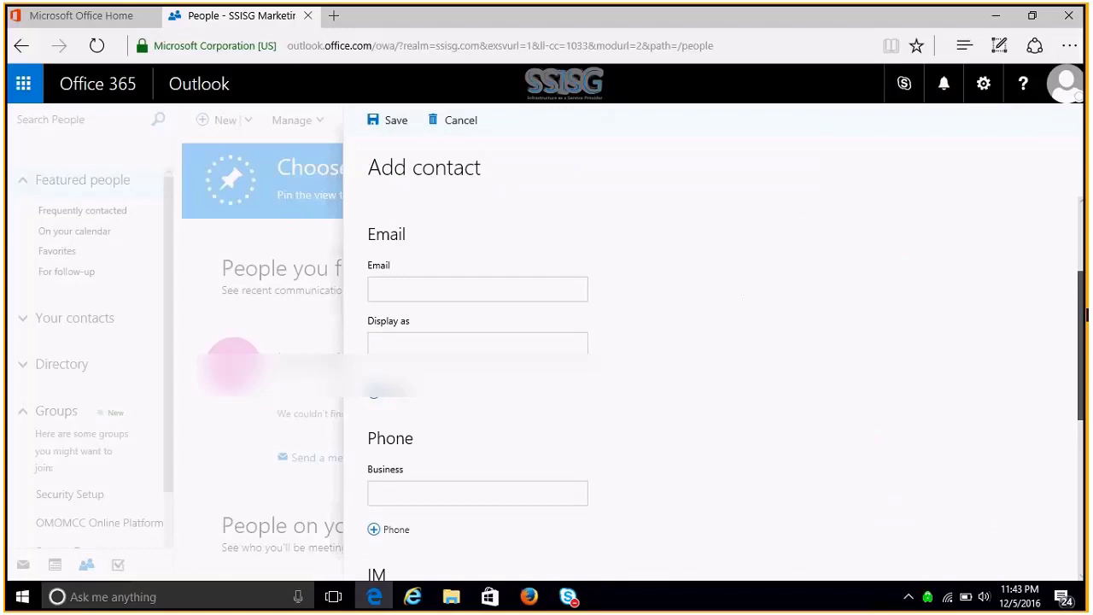
{"action": "left_click_drag", "start_coordinate": [1087, 314], "coordinate": [1019, 143]}
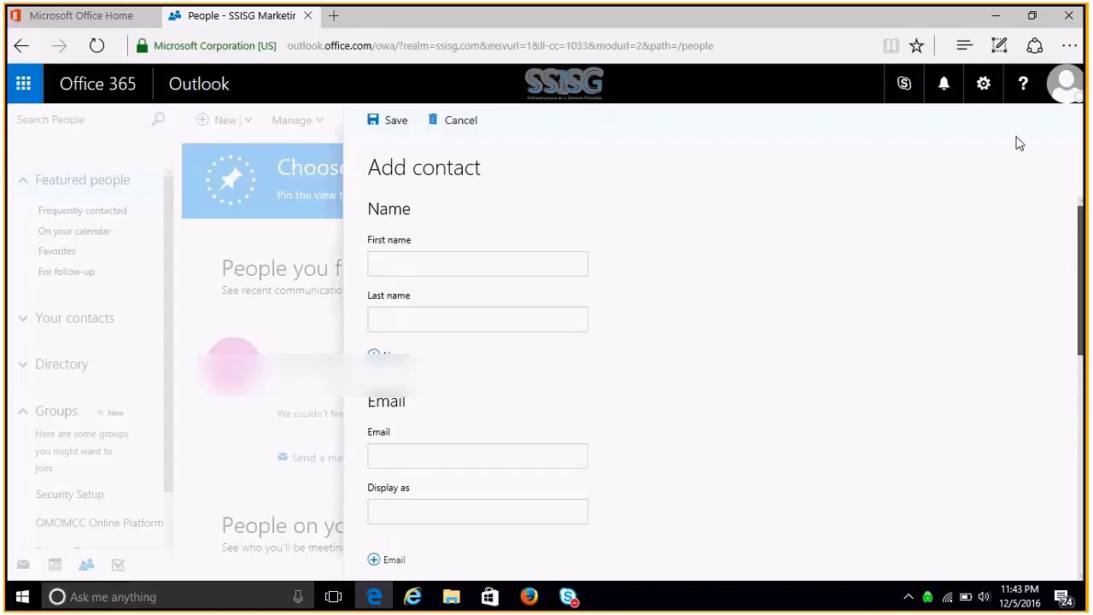
{"action": "left_click", "coordinate": [461, 121]}
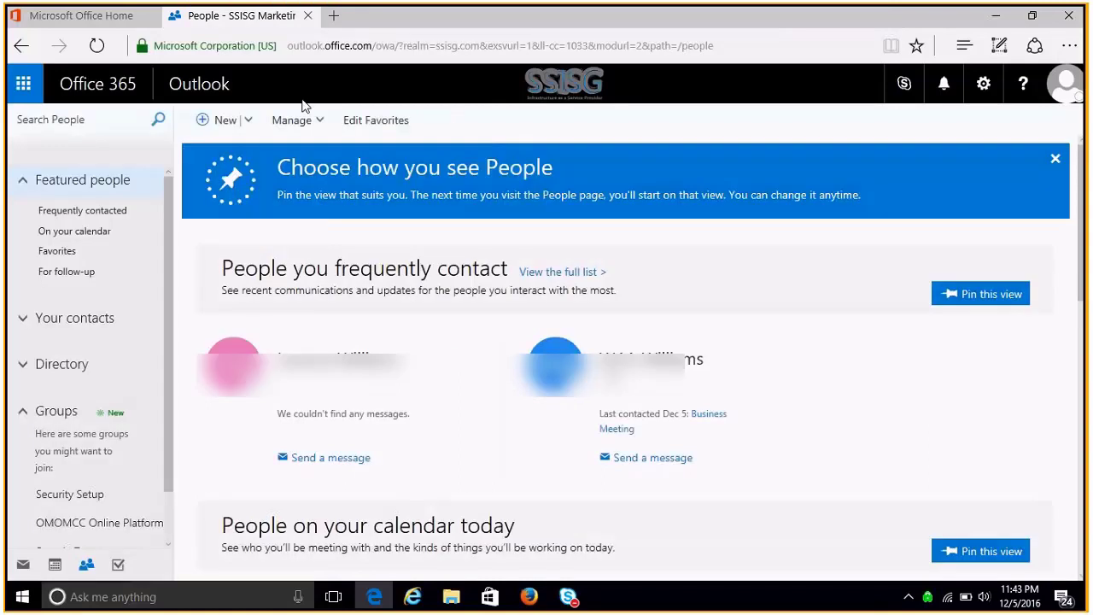
{"action": "left_click", "coordinate": [317, 125]}
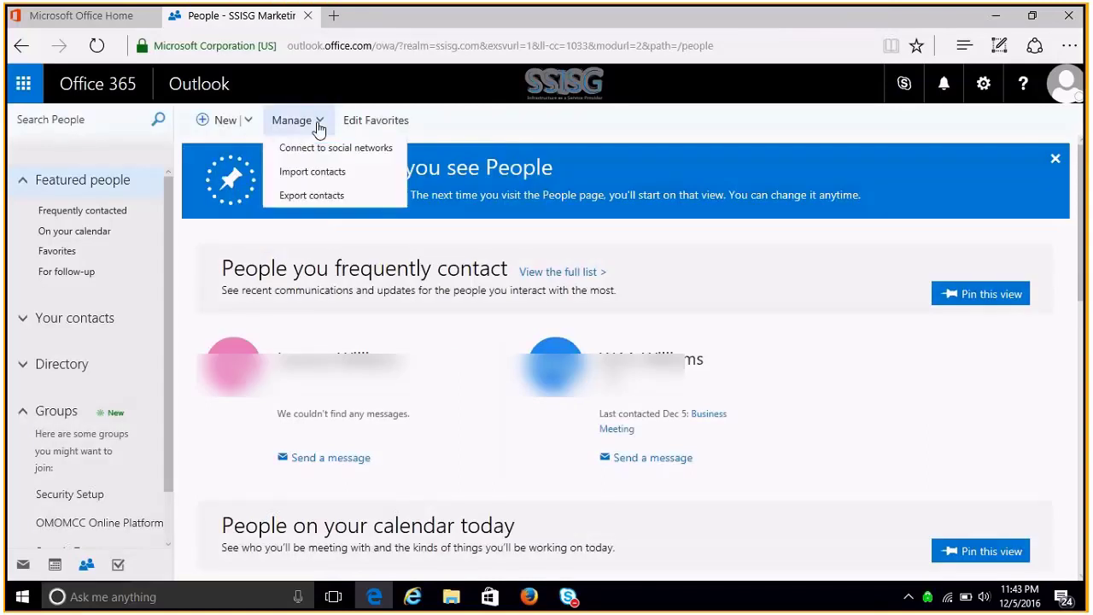
- Show the Import contacts pane with Gmail, Outlook 2010/2013/2016, Yahoo Mail and Windows Live Mail sources
{"action": "left_click", "coordinate": [339, 173]}
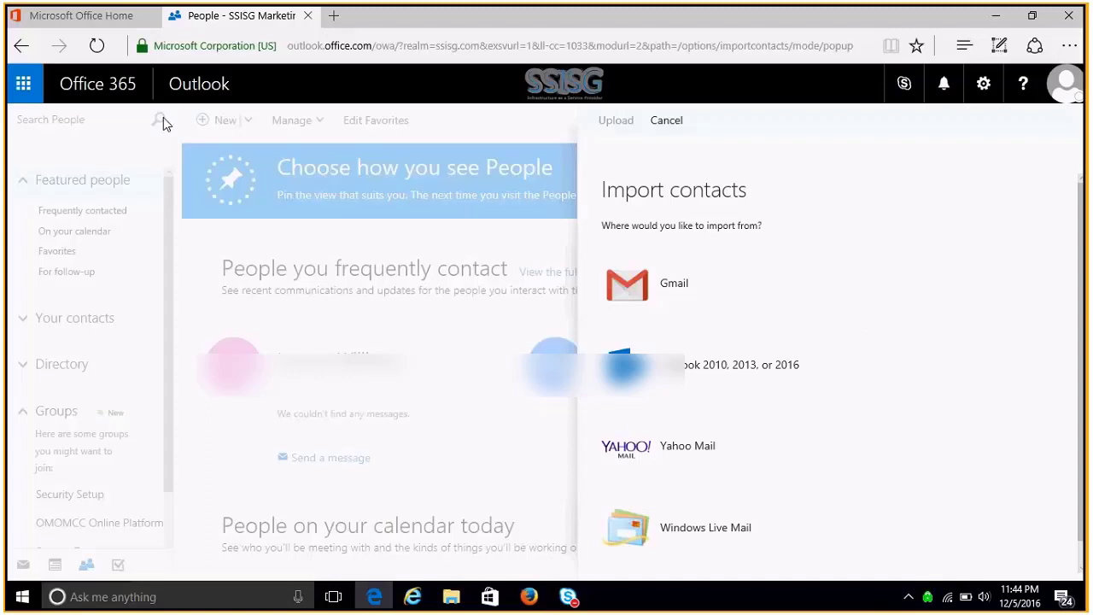
{"action": "left_click", "coordinate": [23, 85]}
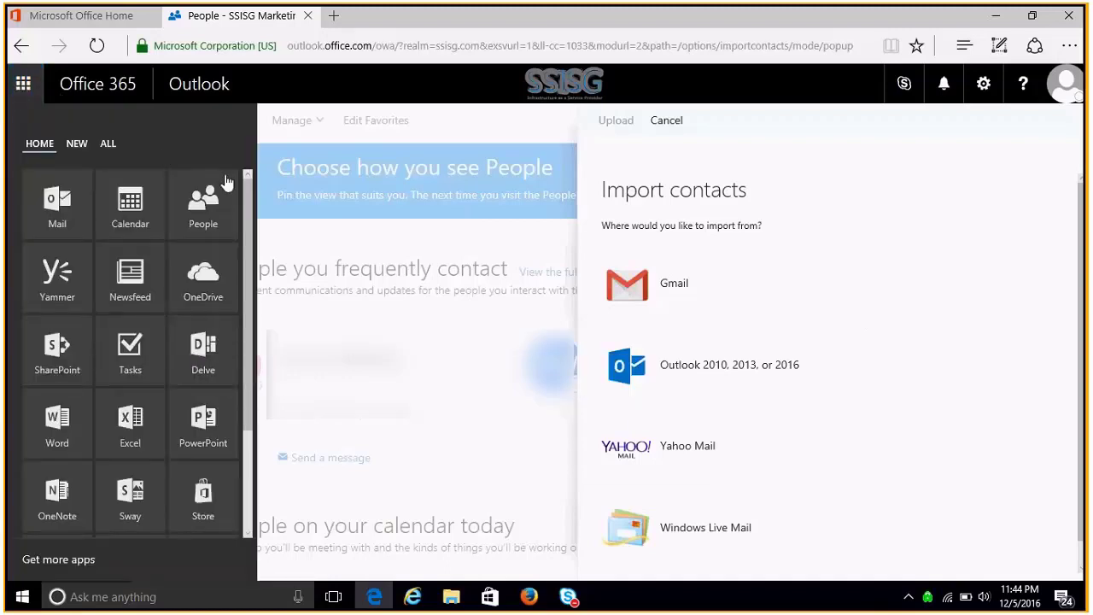
- Scroll the app launcher tiles and pick Word to open Word Online's start page
{"action": "scroll", "coordinate": [250, 192], "scroll_direction": "down", "scroll_amount": 1}
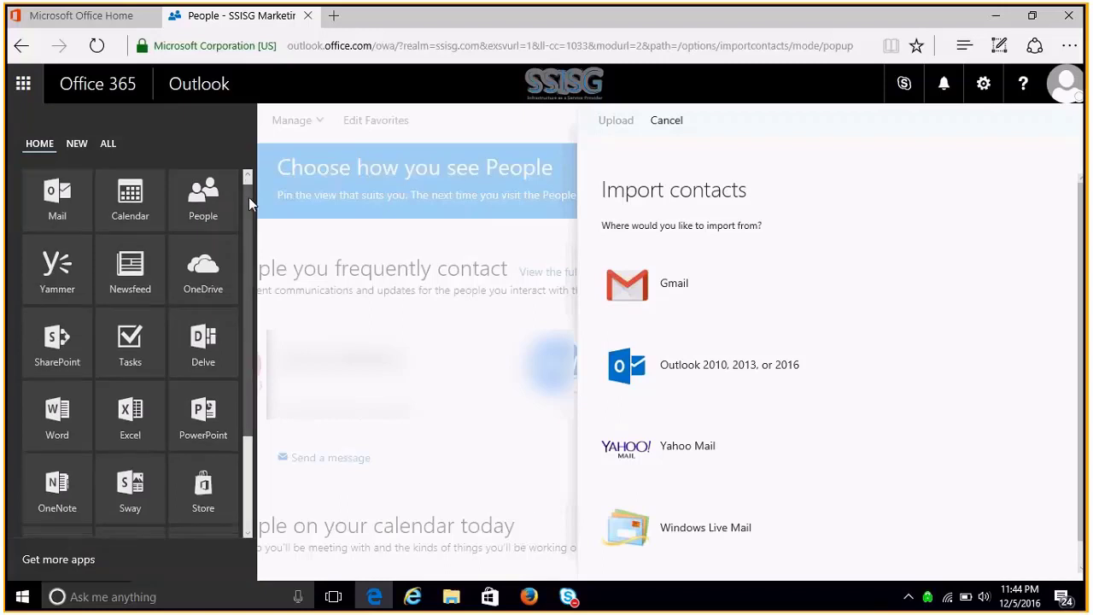
{"action": "scroll", "coordinate": [247, 214], "scroll_direction": "down", "scroll_amount": 3}
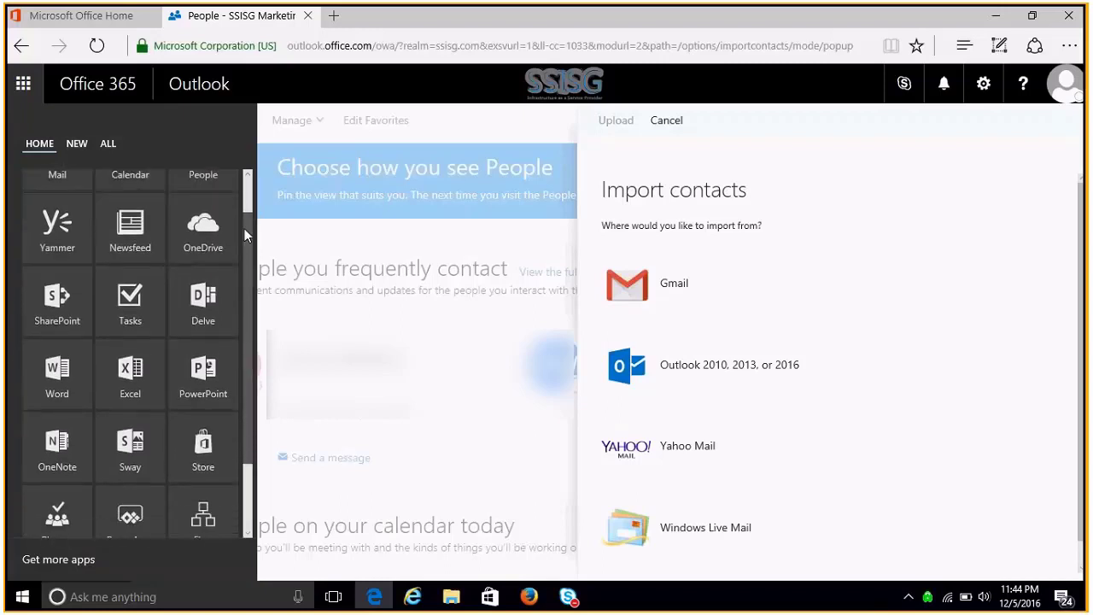
{"action": "scroll", "coordinate": [246, 279], "scroll_direction": "down", "scroll_amount": 2}
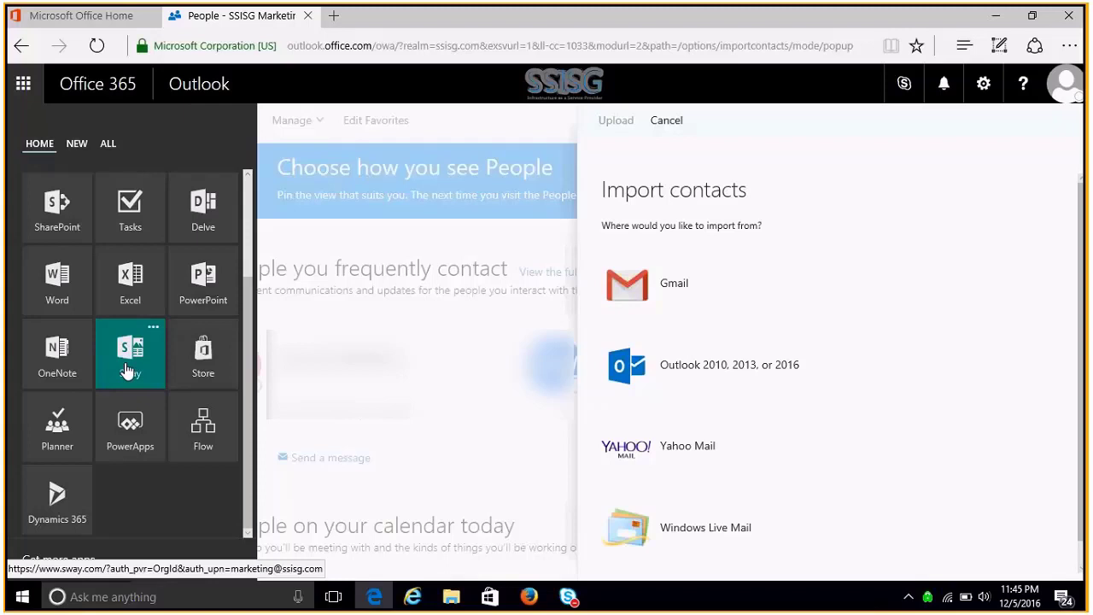
{"action": "left_click", "coordinate": [62, 275]}
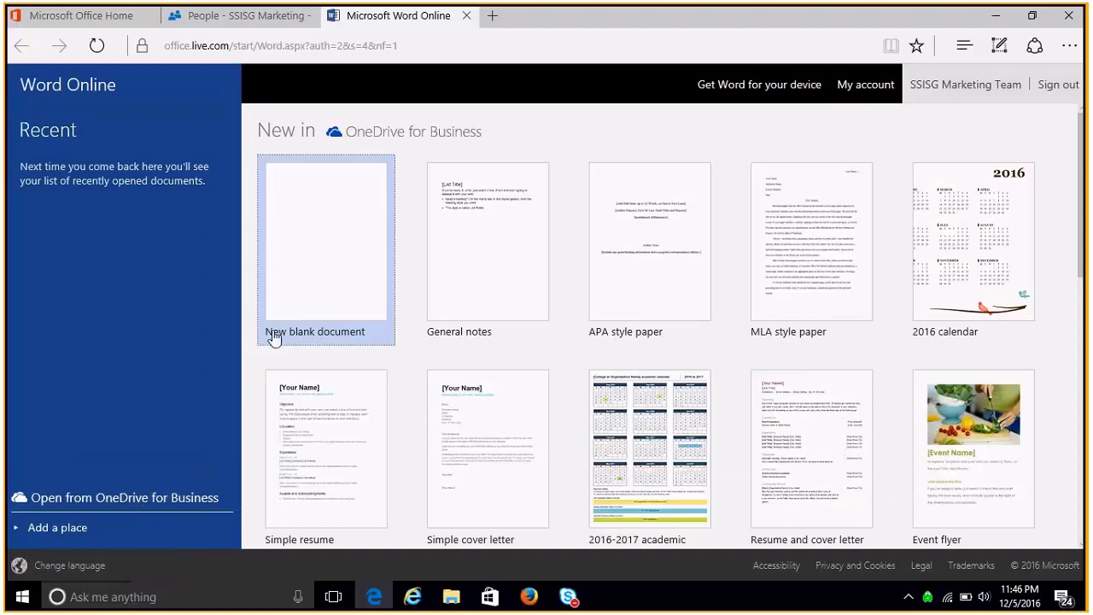
- Create Document.docx from the New blank document template on the Word Online start page
{"action": "left_click", "coordinate": [348, 268]}
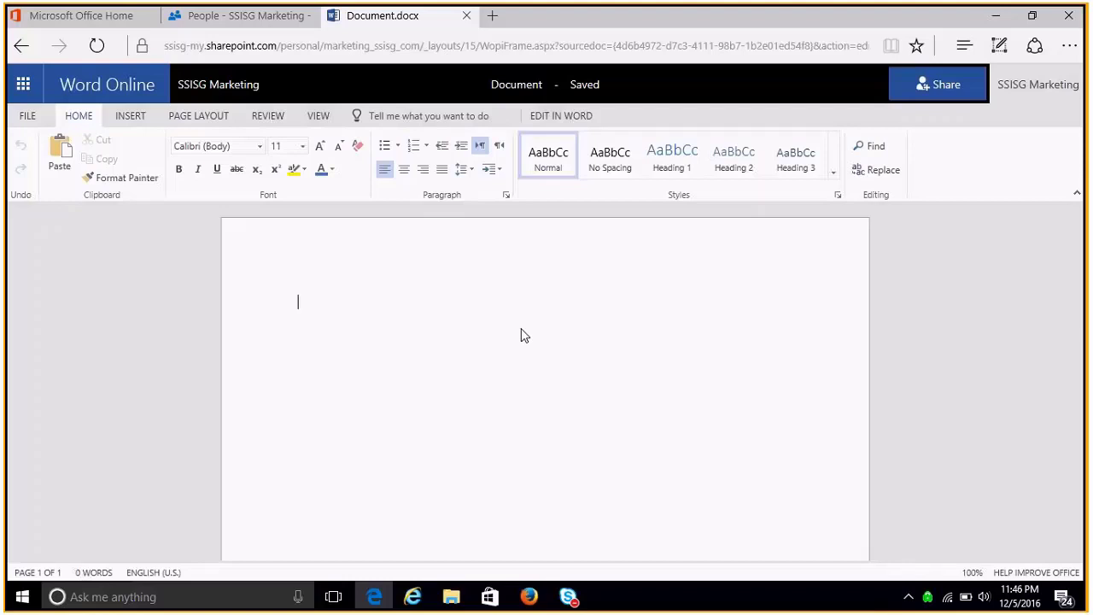
- Glance at the INSERT and PAGE LAYOUT ribbon tabs of Document.docx, then return to HOME
{"action": "left_click", "coordinate": [128, 117]}
{"action": "left_click", "coordinate": [187, 117]}
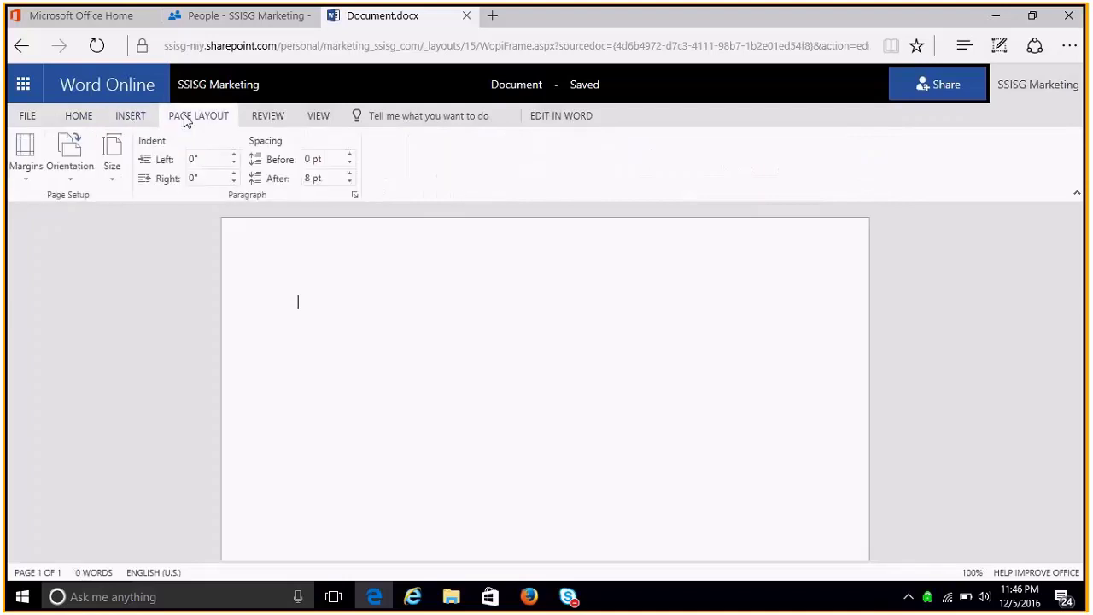
{"action": "left_click", "coordinate": [133, 116]}
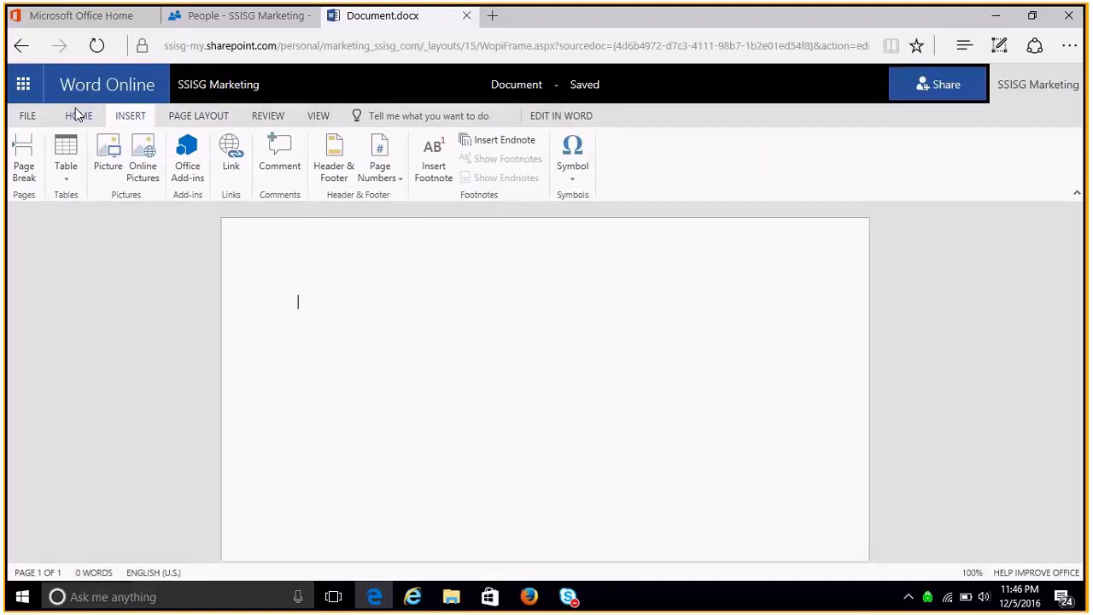
{"action": "left_click", "coordinate": [77, 115]}
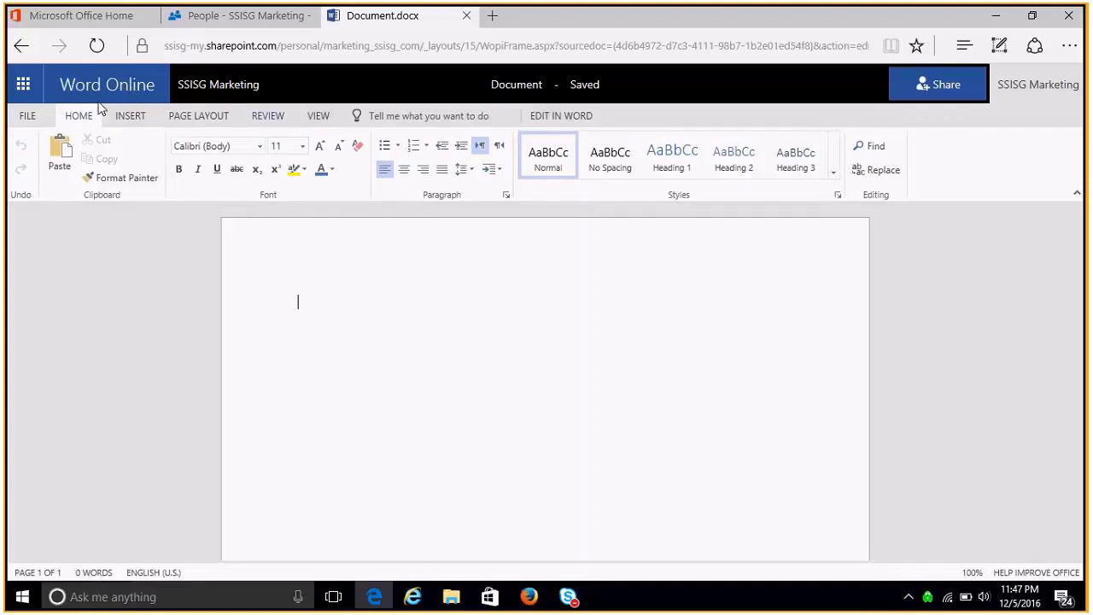
{"action": "left_click", "coordinate": [31, 88]}
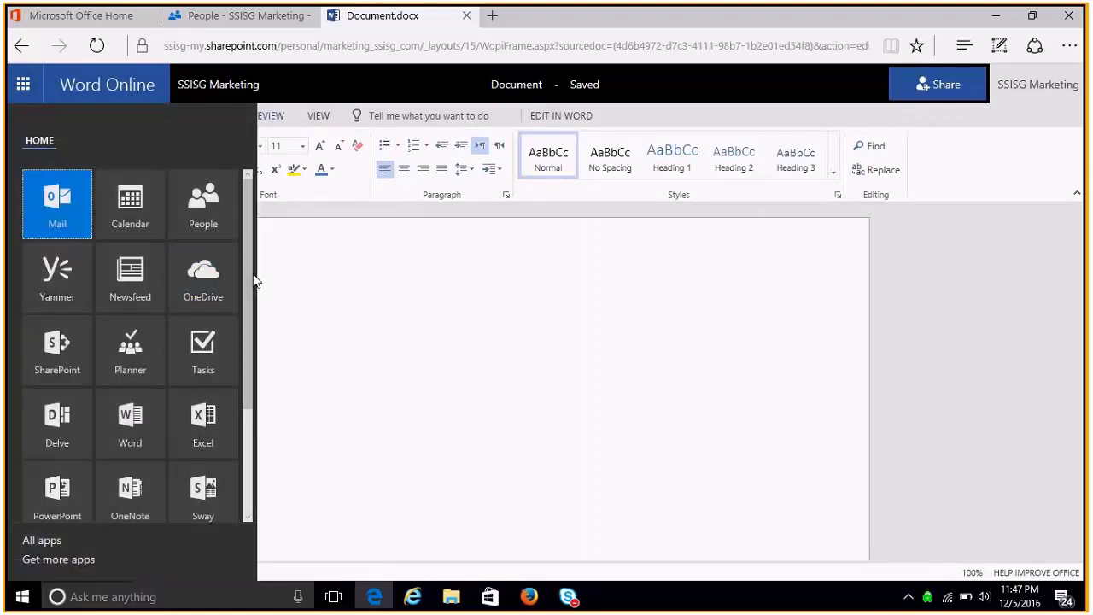
{"action": "left_click_drag", "start_coordinate": [250, 282], "coordinate": [253, 344]}
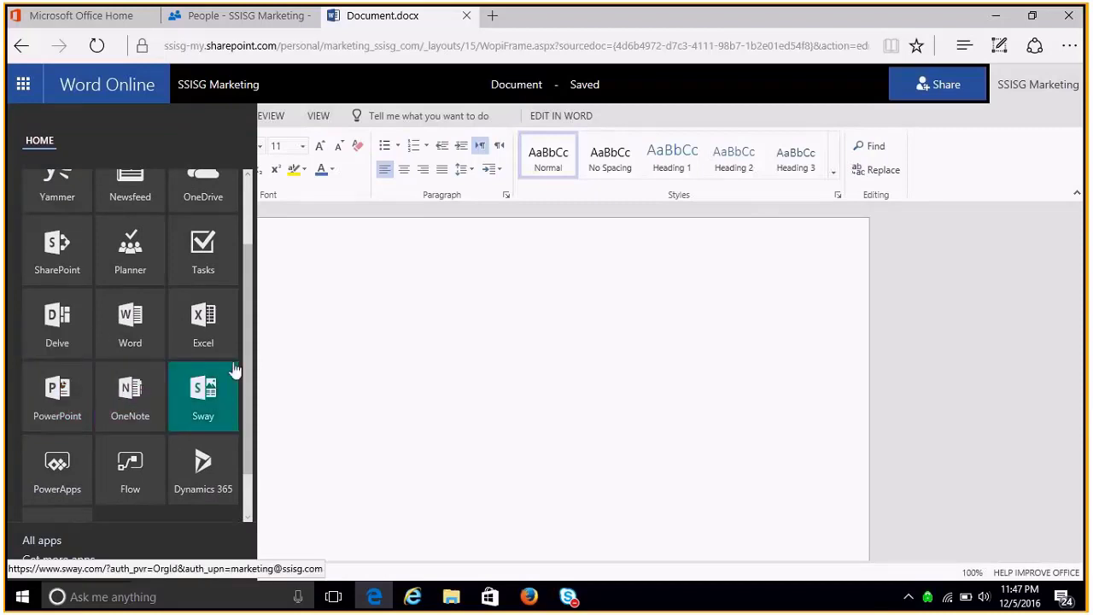
{"action": "left_click_drag", "start_coordinate": [247, 366], "coordinate": [244, 268]}
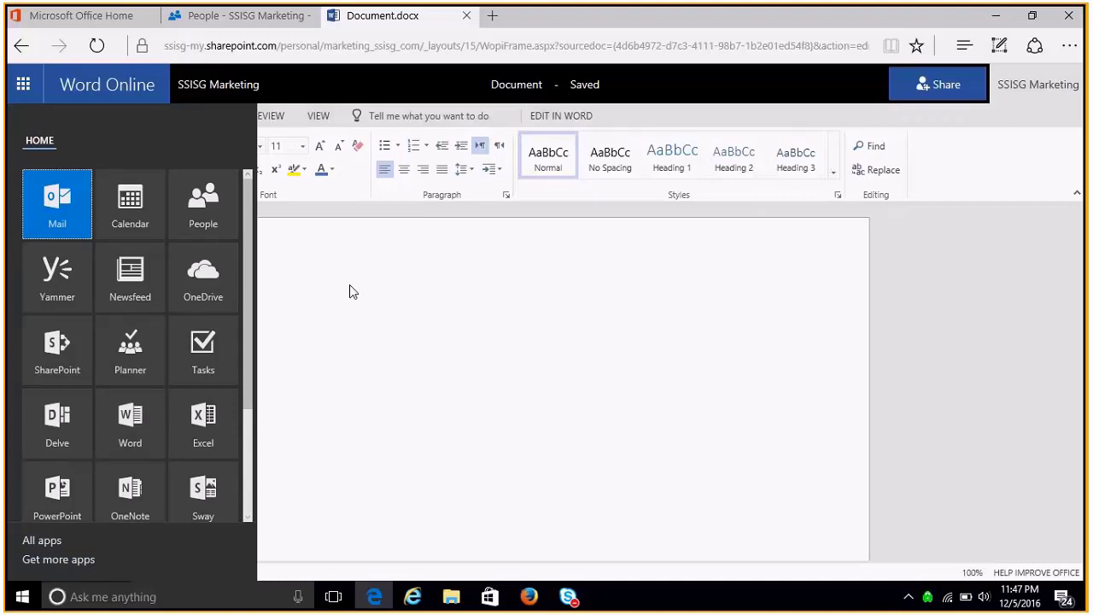
{"action": "left_click", "coordinate": [27, 86]}
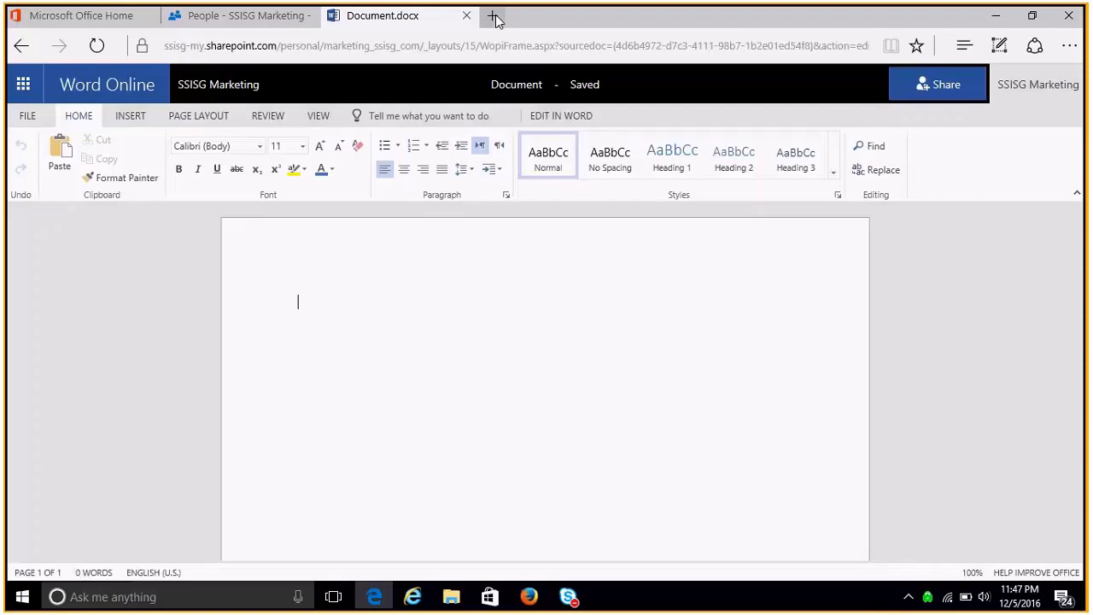
{"action": "left_click", "coordinate": [495, 18]}
{"action": "type", "text": "www."}
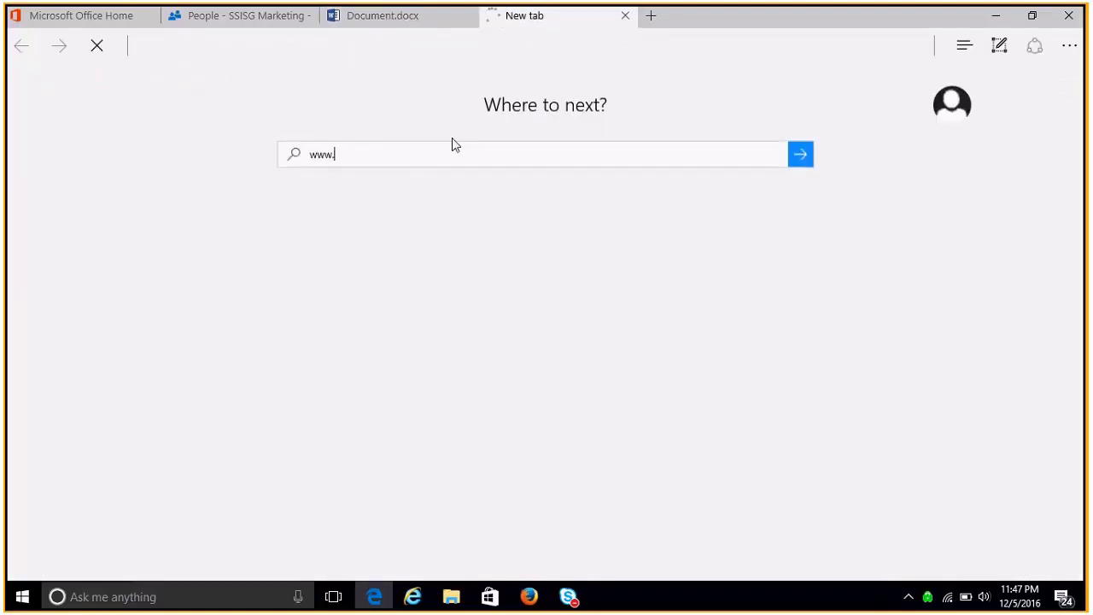
{"action": "type", "text": "ssisg.com"}
{"action": "key", "text": "Return"}
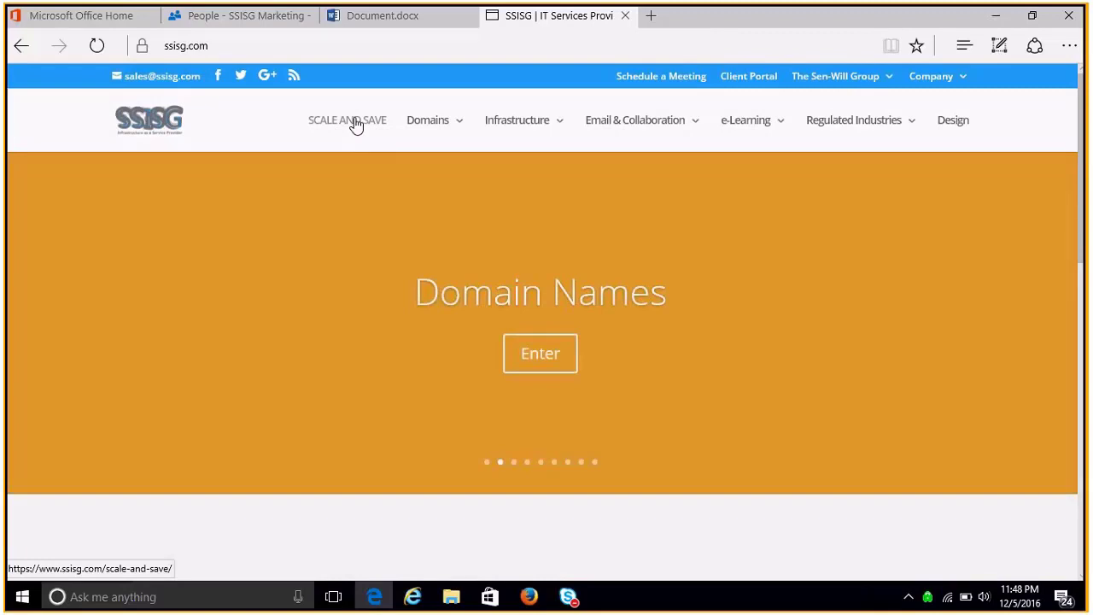
{"action": "left_click", "coordinate": [356, 126]}
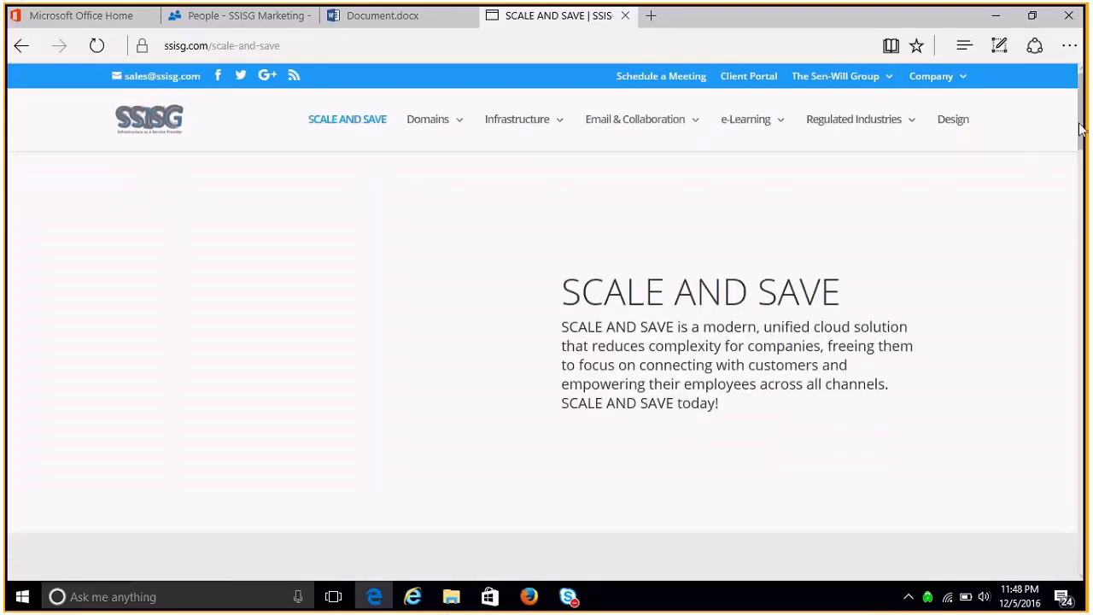
- Scroll the SCALE AND SAVE page, browse the site menus, and go to Senwill under The Sen-Will Group
{"action": "left_click_drag", "start_coordinate": [1083, 126], "coordinate": [1083, 232]}
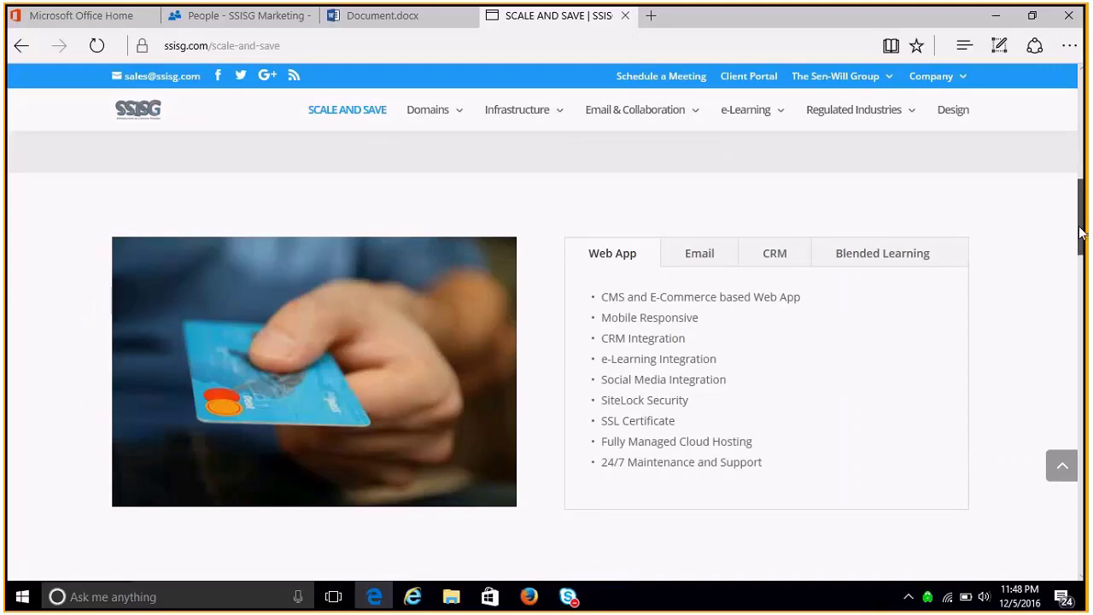
{"action": "left_click_drag", "start_coordinate": [1081, 232], "coordinate": [1042, 112]}
{"action": "mouse_move", "coordinate": [512, 128]}
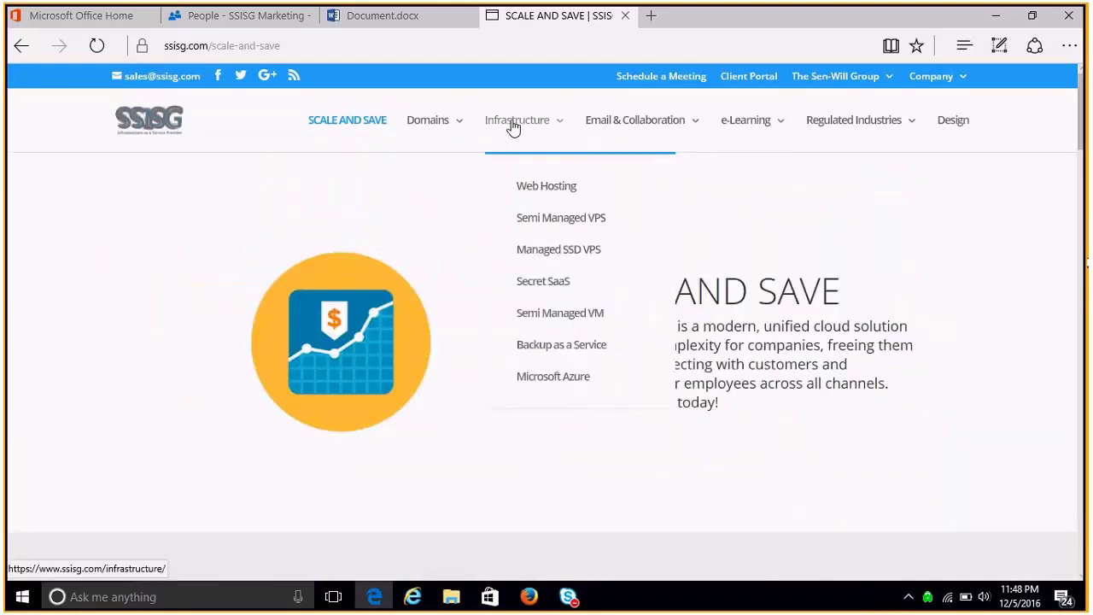
{"action": "mouse_move", "coordinate": [681, 134]}
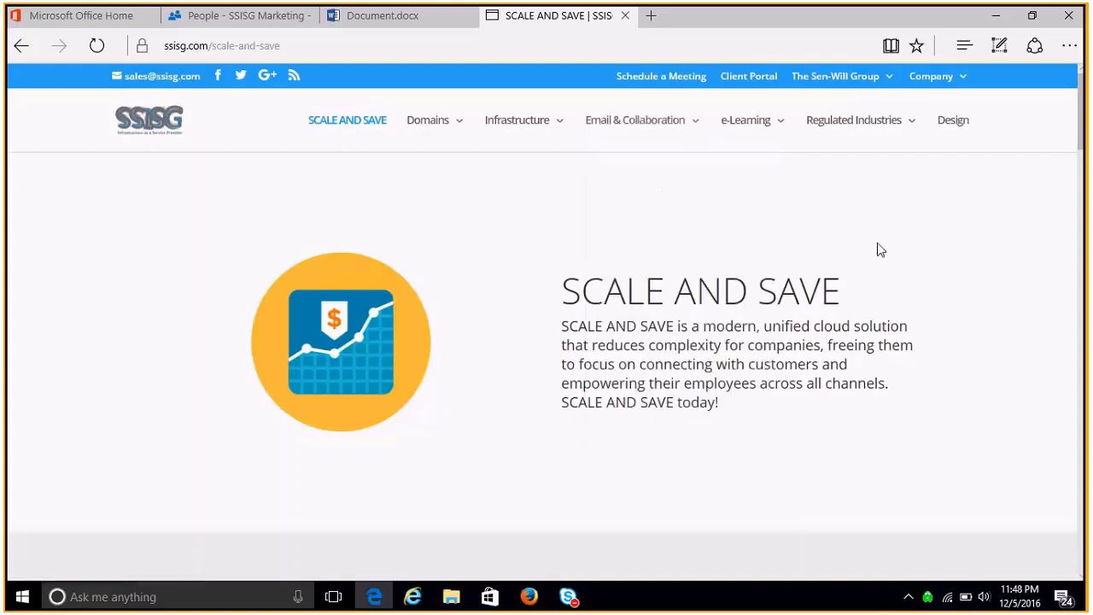
{"action": "mouse_move", "coordinate": [873, 150]}
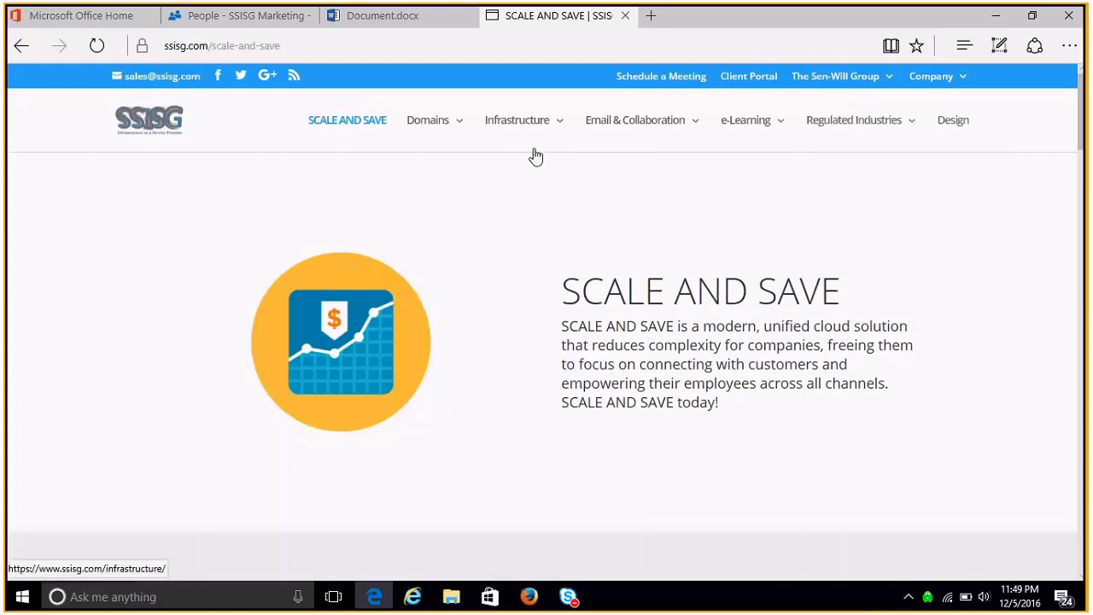
{"action": "mouse_move", "coordinate": [446, 130]}
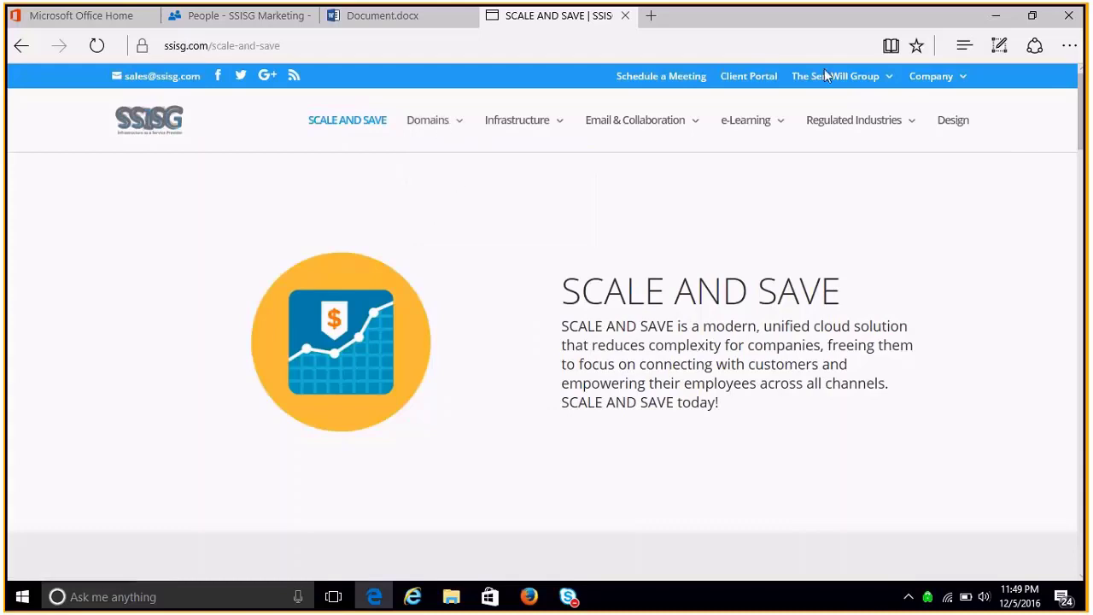
{"action": "mouse_move", "coordinate": [827, 75]}
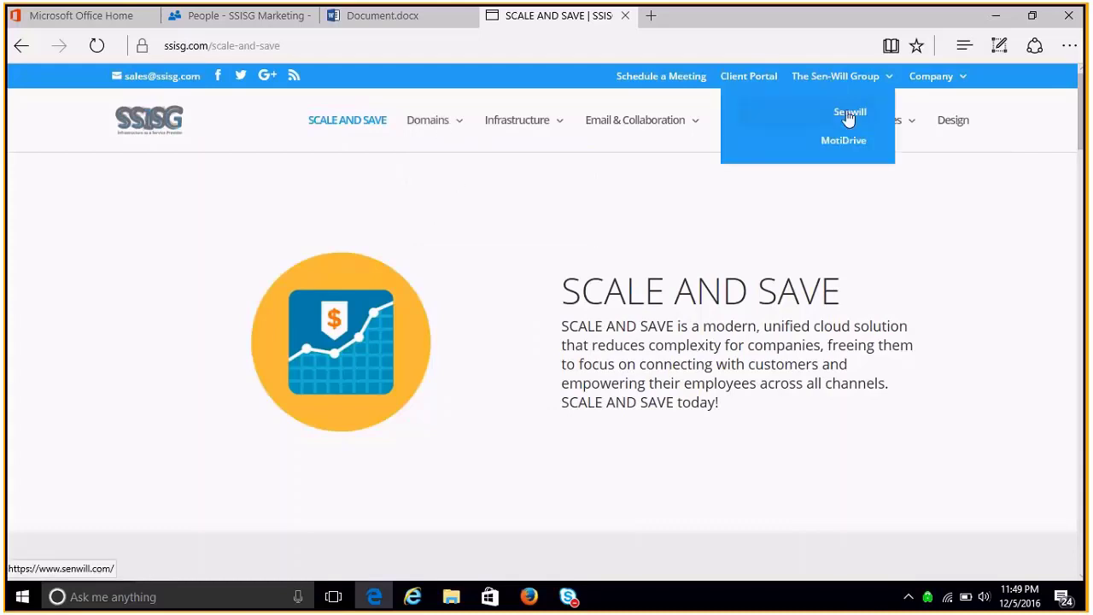
{"action": "left_click", "coordinate": [848, 120]}
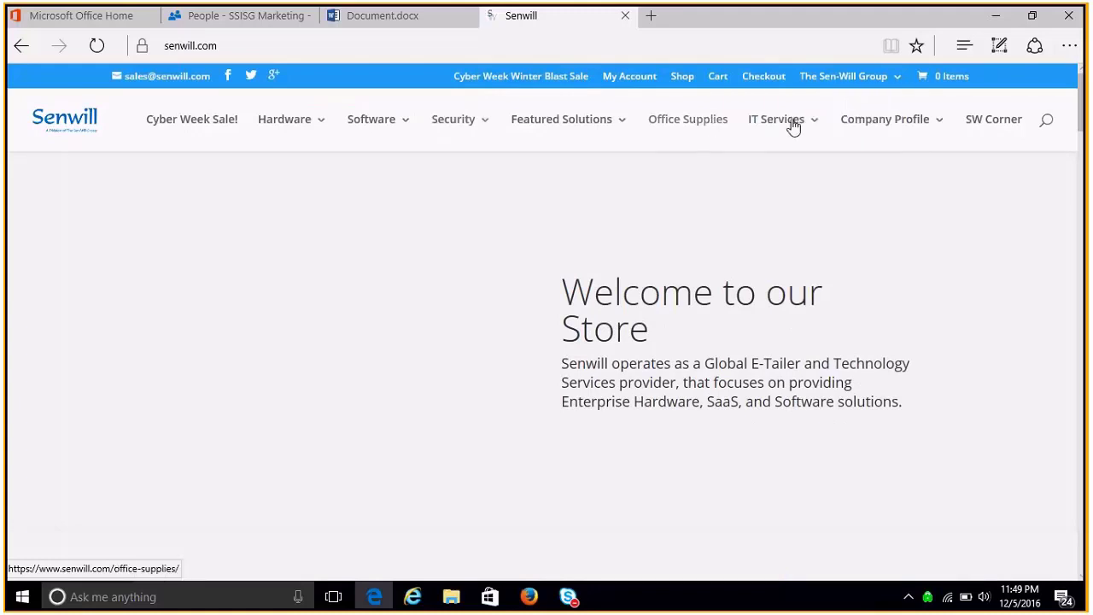
- Preview the IT Services, Hardware and Software submenus on the senwill.com homepage
{"action": "mouse_move", "coordinate": [795, 125]}
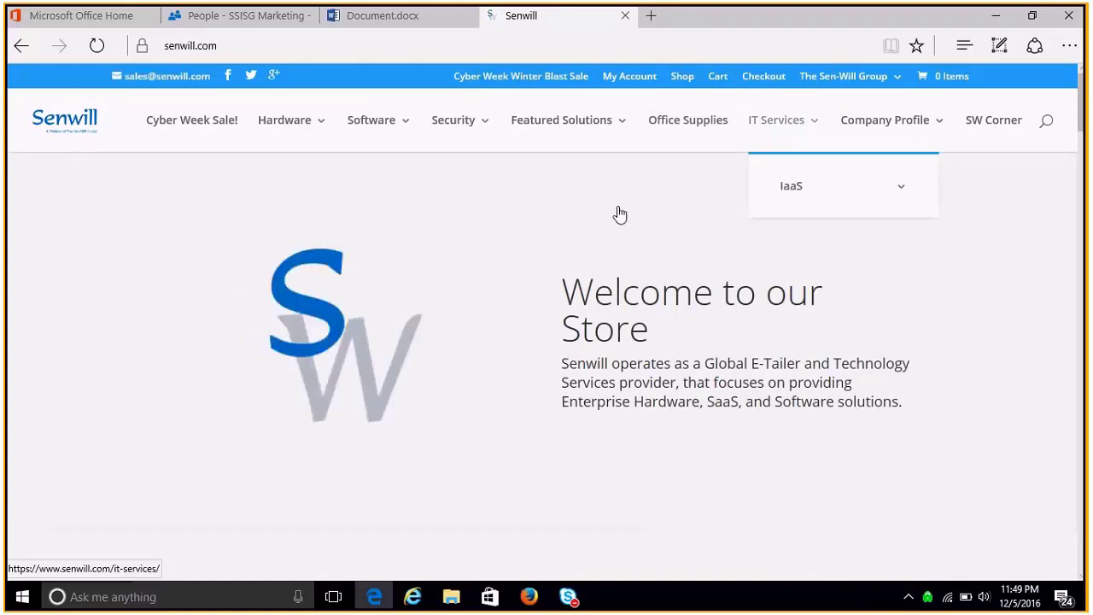
{"action": "mouse_move", "coordinate": [285, 124]}
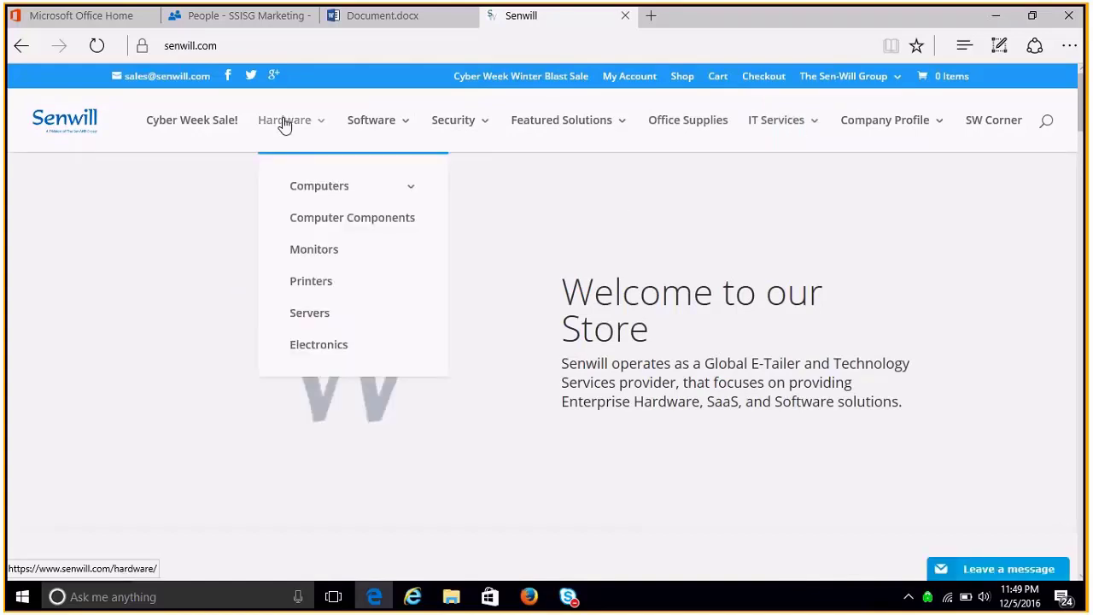
{"action": "mouse_move", "coordinate": [319, 193]}
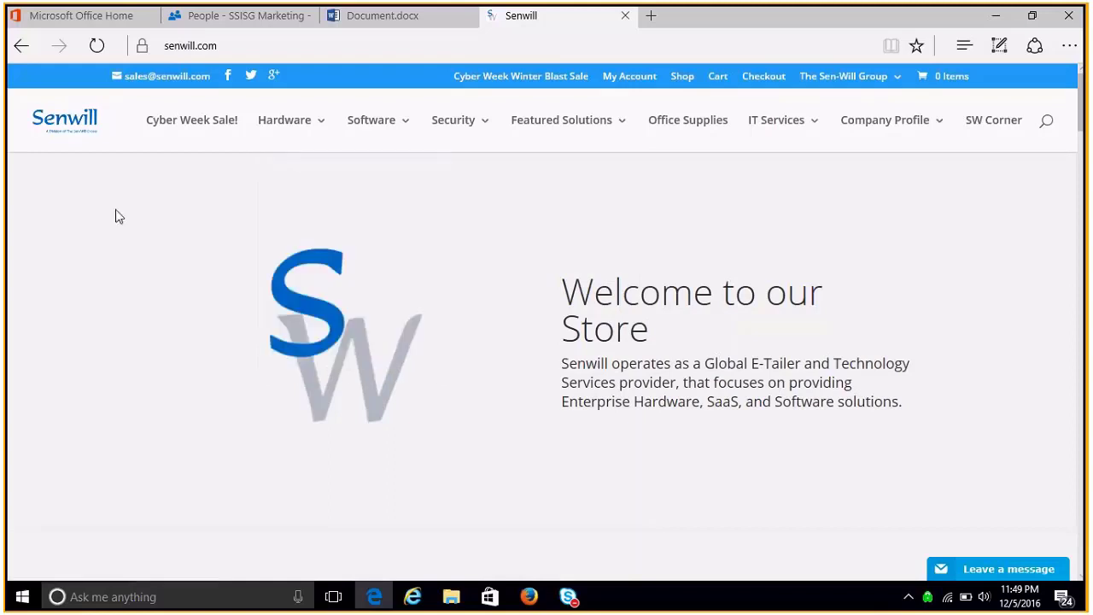
{"action": "mouse_move", "coordinate": [350, 128]}
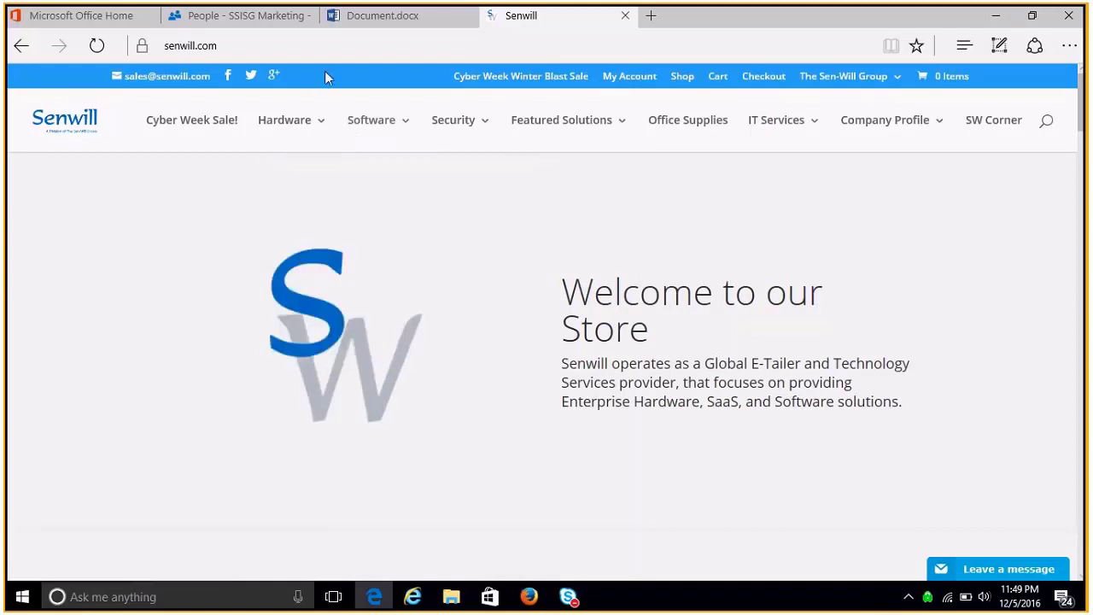